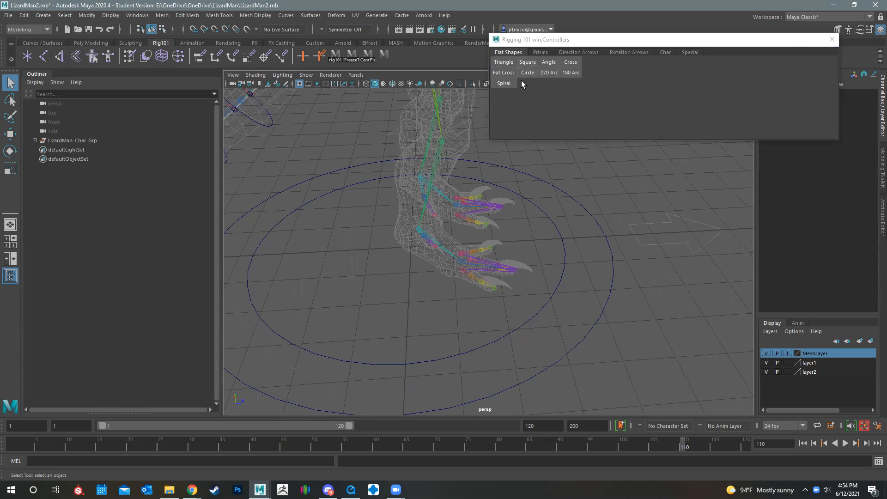
Create a flat circle wire controller and move it over the lizard's left foot
left_click_drag(393, 262, 417, 259, "alt")
left_click_drag(474, 290, 447, 297, "alt")
left_click_drag(560, 335, 497, 329, "alt")
middle_click_drag(421, 277, 340, 317, "alt")
right_click_drag(340, 316, 446, 284, "alt")
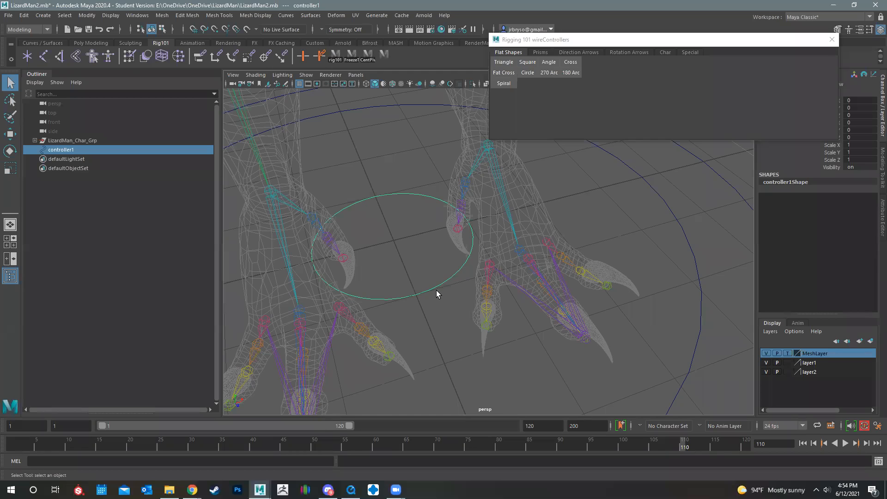
key("w")
left_click_drag(435, 253, 461, 345)
mouse_move(525, 289)
left_mouse_down("alt")
mouse_move(538, 287)
mouse_move(530, 287)
left_mouse_up("alt")
Reshape the circle's front control vertices, pulling them inward between the toes and outward around the inner and outer claws
middle_click_drag(530, 287, 484, 300, "alt")
left_click_drag(542, 284, 500, 279)
right_click_drag(533, 328, 468, 259)
left_click_drag(541, 309, 549, 289)
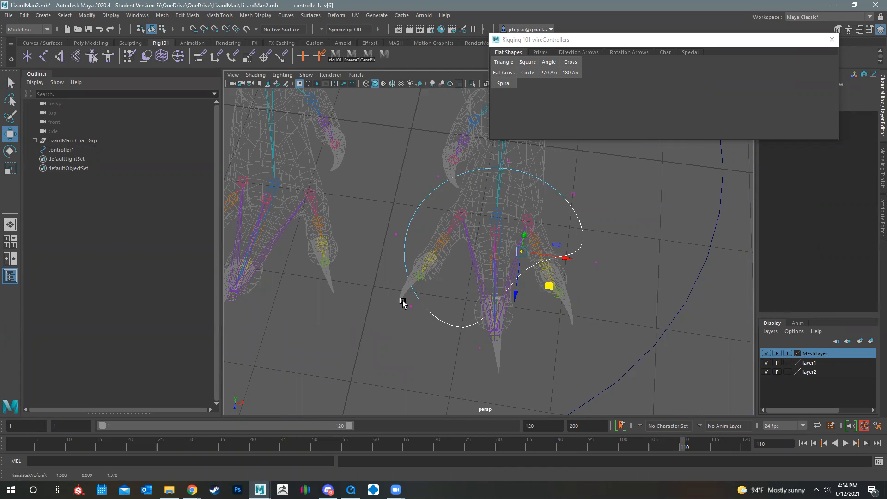
left_click_drag(413, 301, 405, 318)
left_click_drag(436, 344, 490, 285)
left_click(591, 257)
left_click_drag(624, 297, 600, 381)
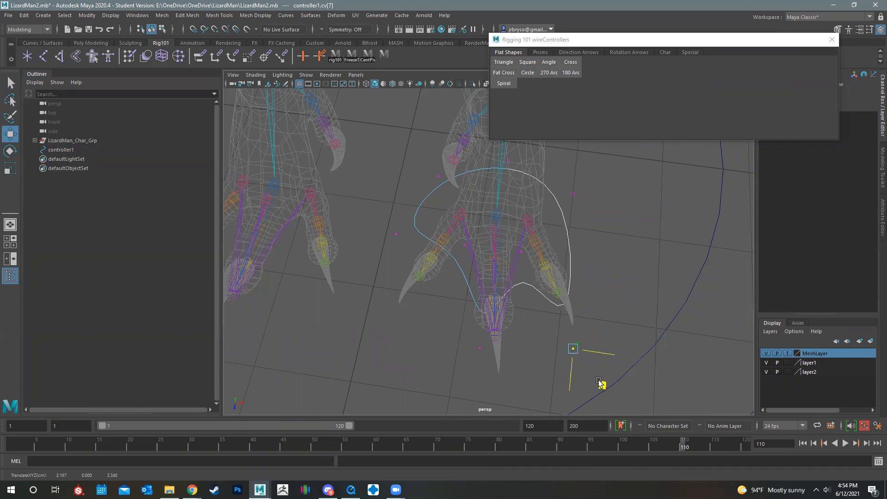
left_click_drag(383, 226, 409, 363)
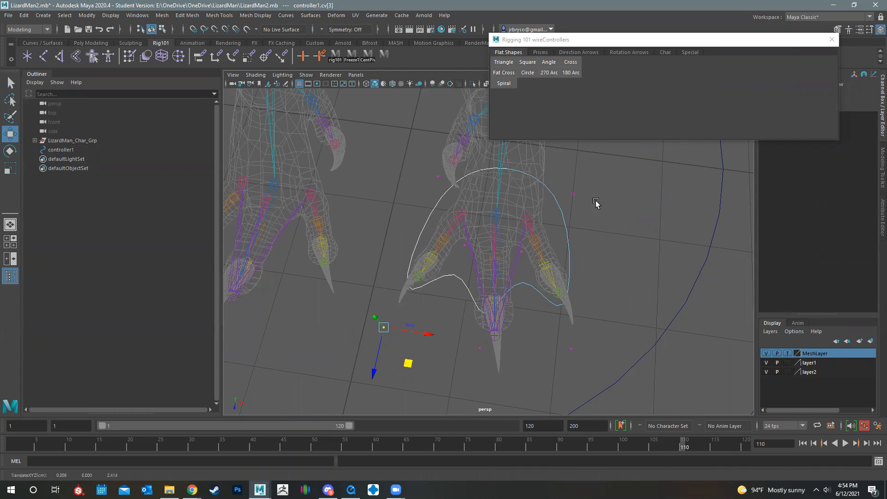
Adjust the rear control vertices of the foot curve so its back edge fits around the foot
left_click_drag(564, 188, 572, 208)
left_click_drag(397, 160, 449, 188)
left_click_drag(502, 245, 456, 219, "alt")
left_click_drag(584, 236, 423, 225, "alt")
middle_click_drag(428, 224, 450, 261, "alt")
left_click_drag(451, 263, 495, 347, "alt")
left_click_drag(445, 331, 361, 321)
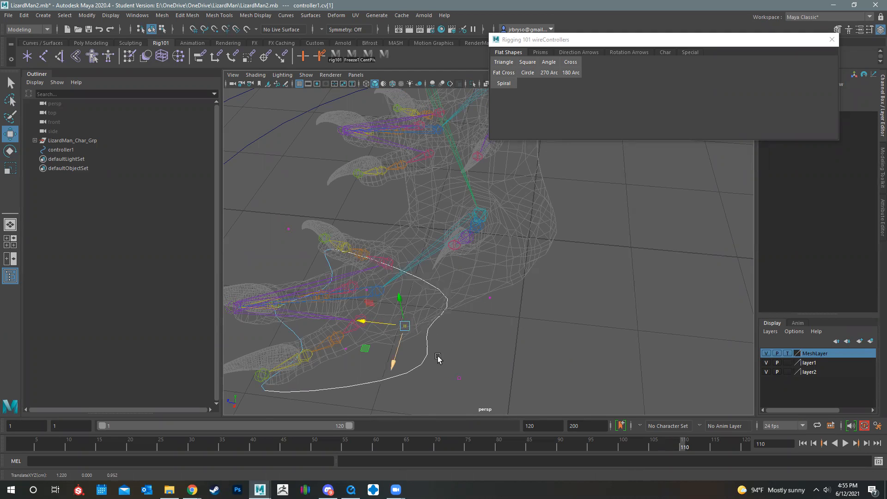
Pull the front control vertex forward to the middle toe's tip and extend the side corners toward the outer claws
left_click_drag(617, 276, 488, 383, "alt")
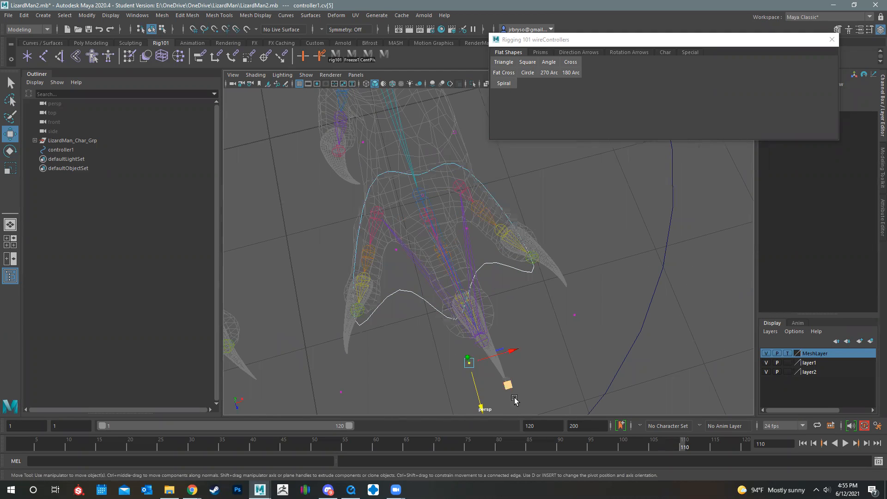
middle_click_drag(518, 353, 557, 297, "alt")
middle_click_drag(557, 305, 571, 358)
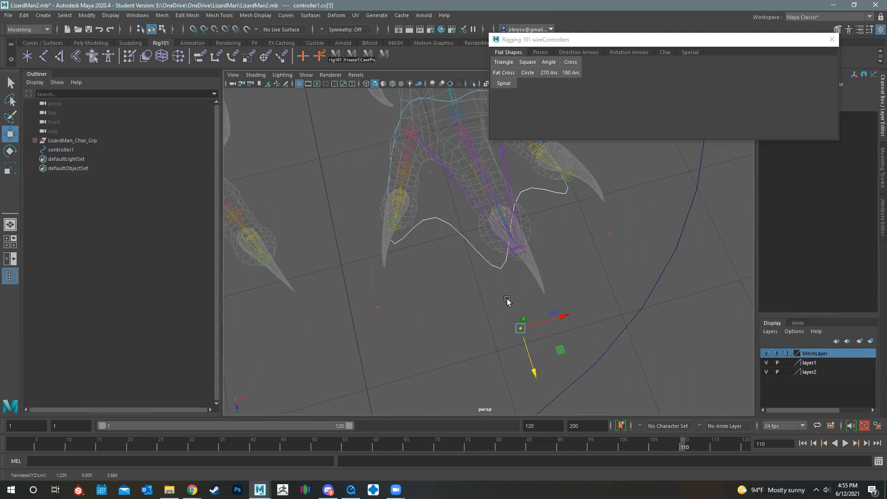
middle_click_drag(414, 328, 464, 373, "alt")
left_click_drag(420, 336, 467, 414)
left_click(665, 276)
left_click_drag(696, 297, 531, 282)
right_click_drag(532, 282, 537, 282)
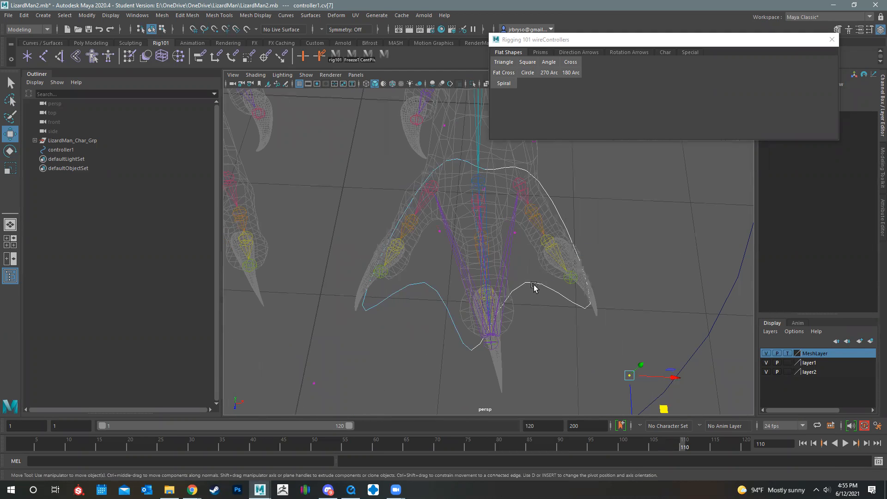
Rebuild the foot controller curve as a uniform cubic curve with 12 spans
left_click(534, 285)
left_click_drag(534, 285, 529, 267)
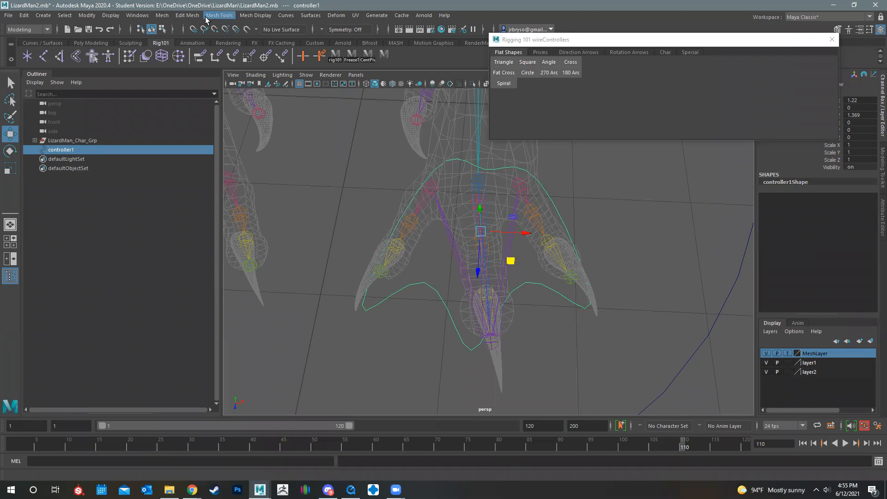
left_click(286, 15)
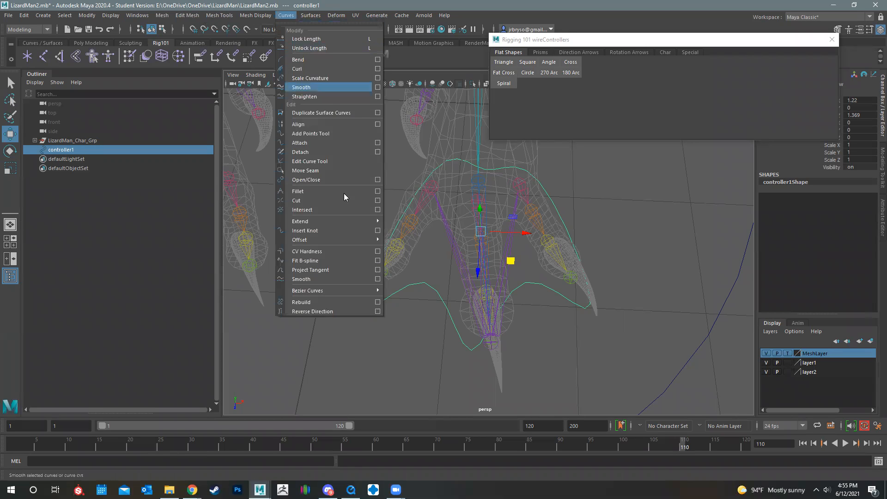
left_click(377, 301)
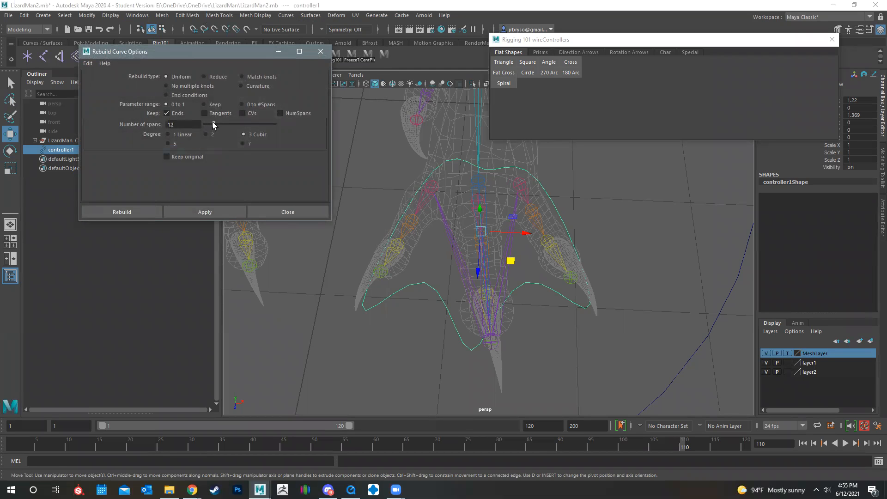
left_click(130, 212)
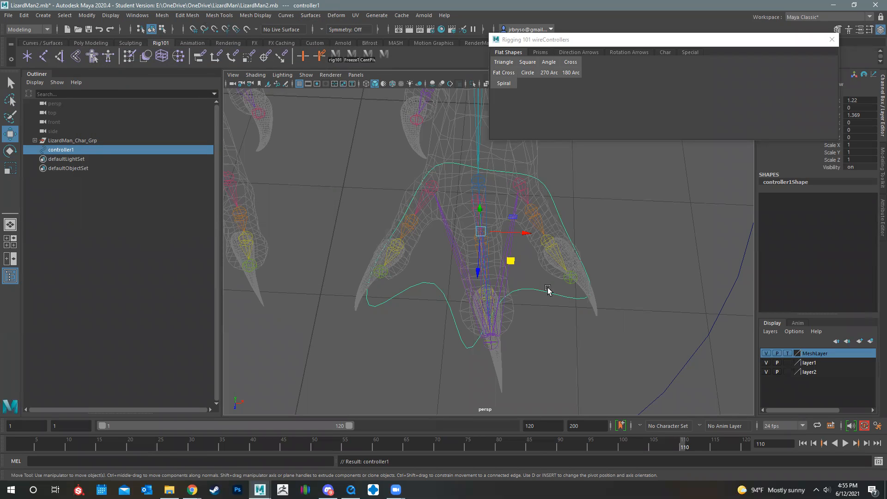
Move the rebuilt curve's control vertices at the outer toe's tip and in the gap beside the middle toe
right_click_drag(542, 291, 485, 261)
left_click(609, 305)
left_click_drag(642, 341, 626, 368)
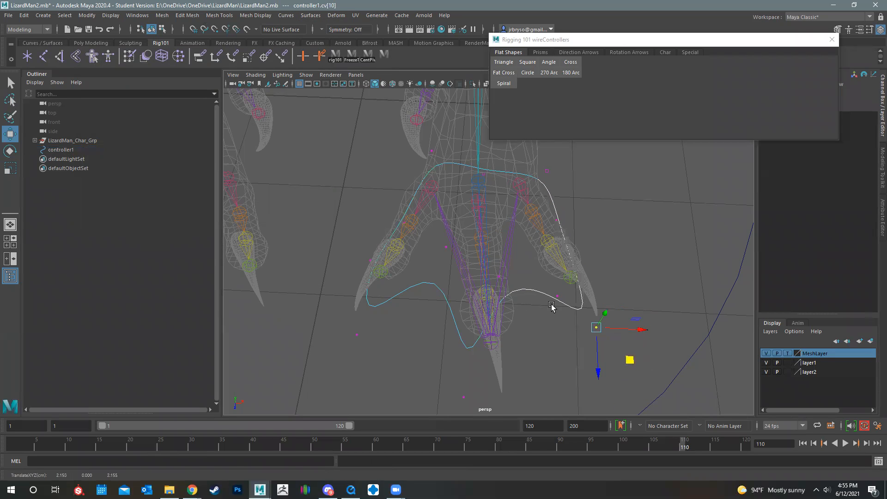
left_click(561, 302)
left_click_drag(589, 328, 572, 309)
Pull the control vertex between the inner and middle toes back toward the heel
left_click_drag(655, 275, 481, 306, "alt")
left_click(444, 287)
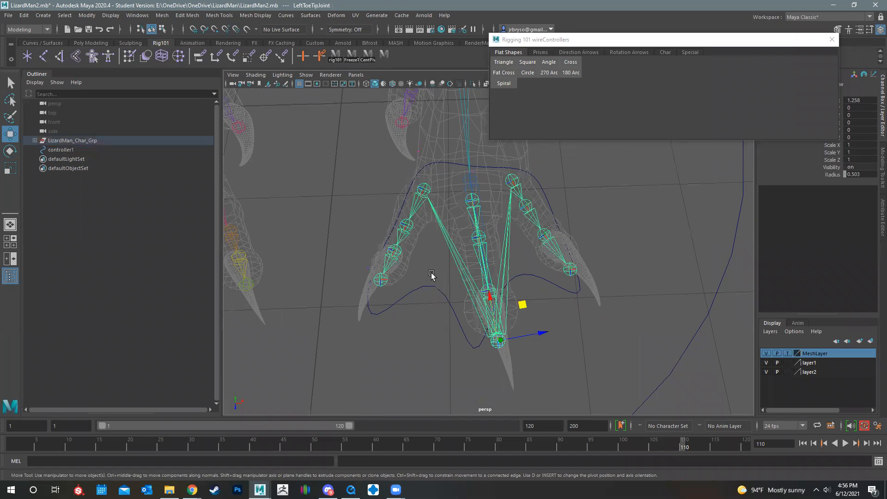
key("ctrl+z")
left_click(441, 248)
left_click_drag(474, 274, 472, 236)
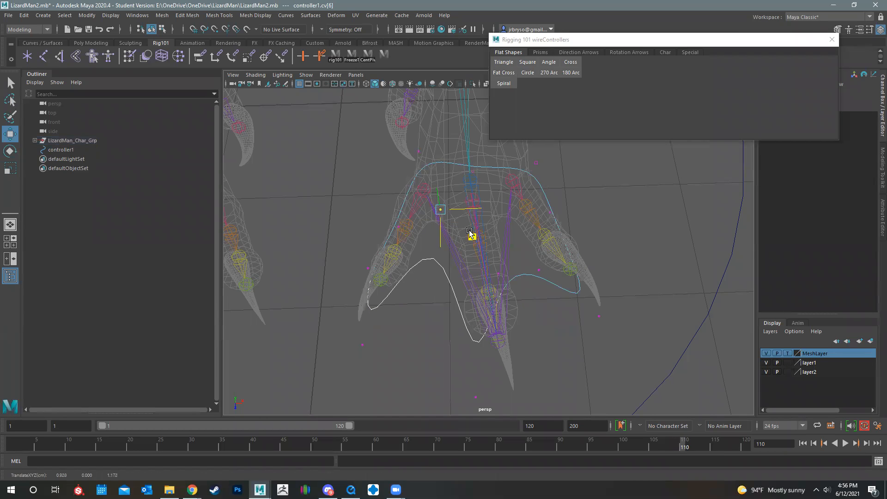
Reposition the control vertex at the middle toe's tip and the one between the middle and outer toes
left_click_drag(462, 379, 496, 413)
middle_click_drag(531, 412, 598, 383, "alt")
left_click_drag(547, 389, 576, 404)
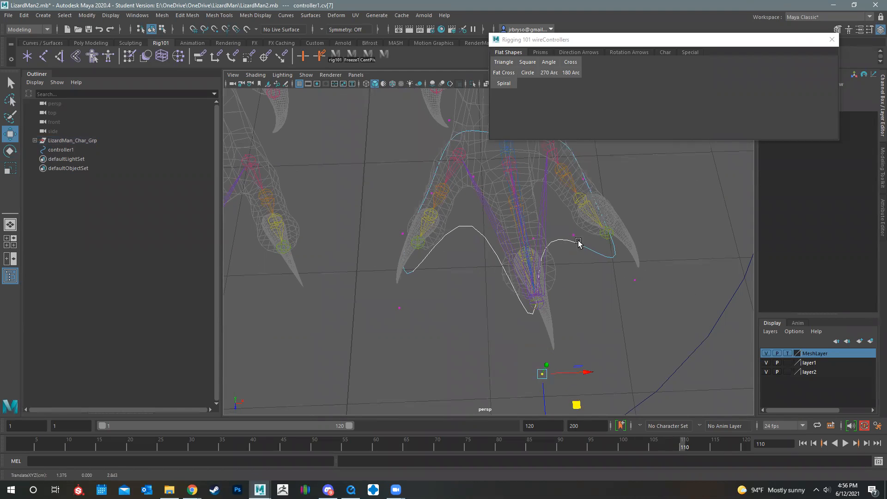
left_click_drag(559, 225, 626, 273)
left_click_drag(529, 235, 578, 218)
Fine-tune the control vertices near the inner toe and check the outline's fit around the foot
left_click(395, 307)
left_click_drag(429, 336, 470, 318)
middle_click_drag(470, 319, 494, 338, "alt")
left_click(467, 308)
left_click_drag(513, 312, 513, 306)
left_click_drag(435, 244, 492, 247)
left_click_drag(462, 170, 538, 186)
left_click_drag(622, 274, 519, 249, "alt")
right_click_drag(533, 241, 558, 223)
Select the finished foot curve and show its transform attributes, keeping the wire controllers window out of the way
left_click(595, 250)
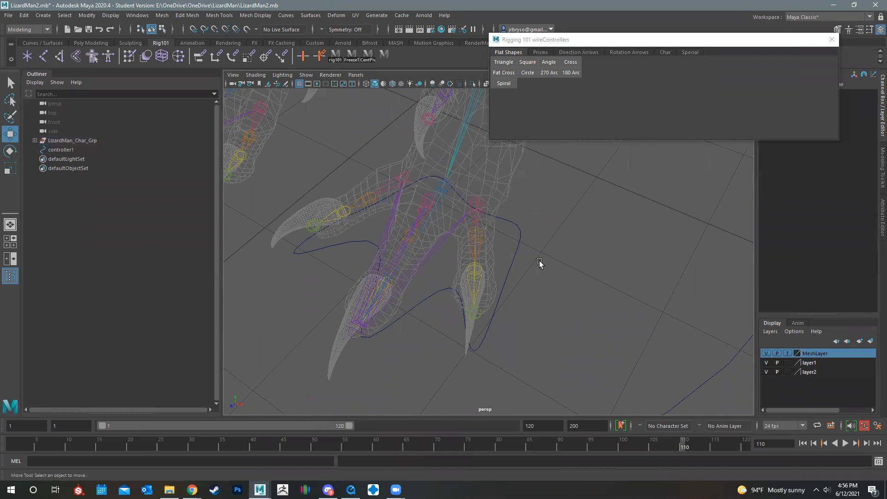
left_click(511, 262)
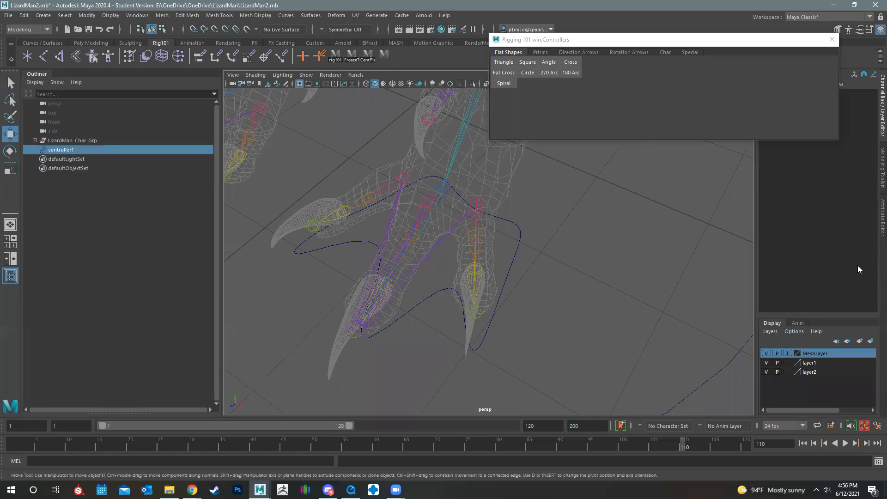
left_click(881, 217)
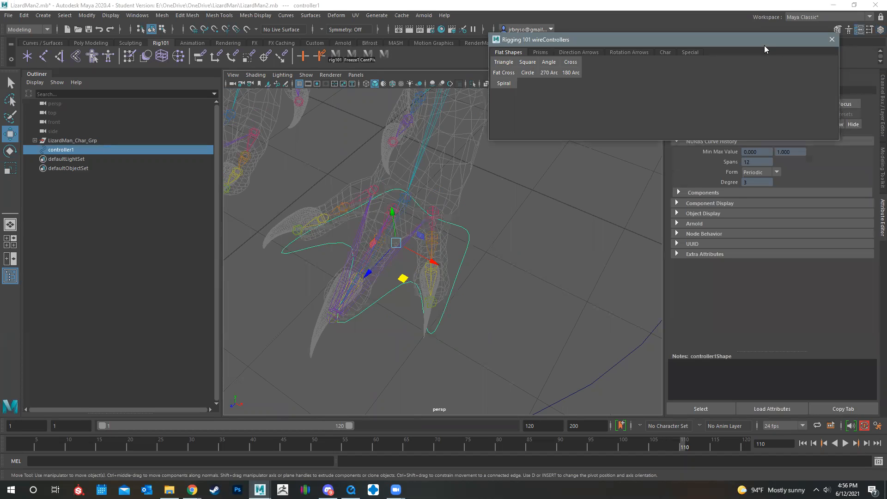
left_click_drag(764, 45, 507, 31)
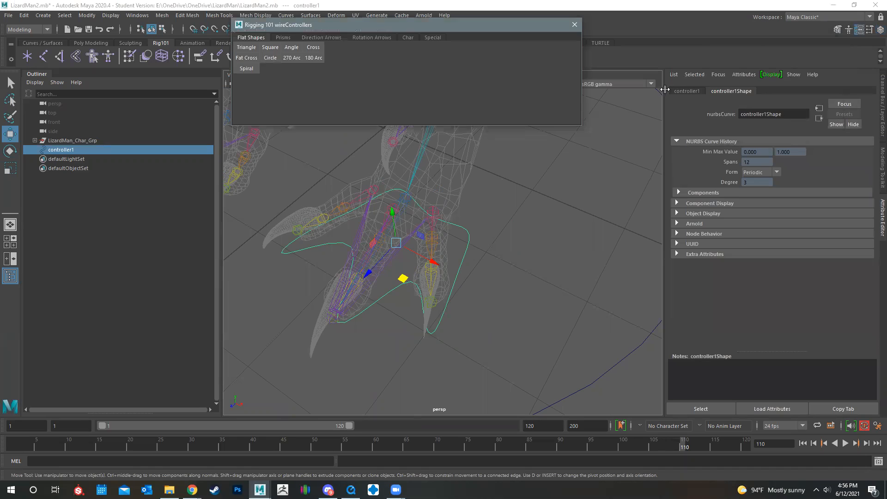
left_click(690, 92)
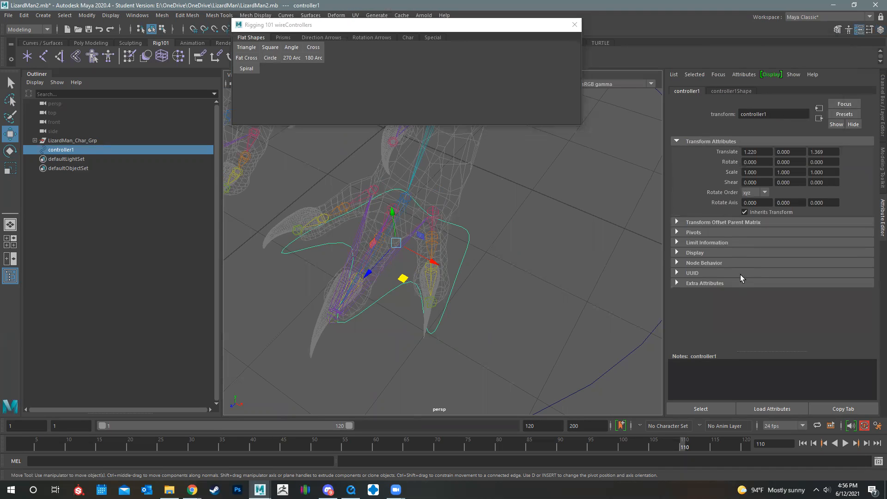
Enable drawing overrides for the foot curve and set its index color to green
left_click(677, 253)
scroll(693, 265, "down", 3)
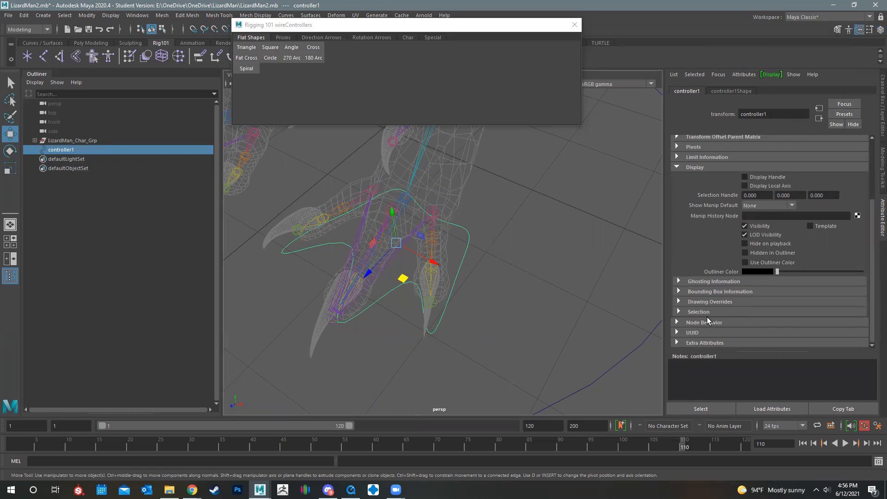
scroll(706, 317, "up", 3)
scroll(707, 317, "down", 1)
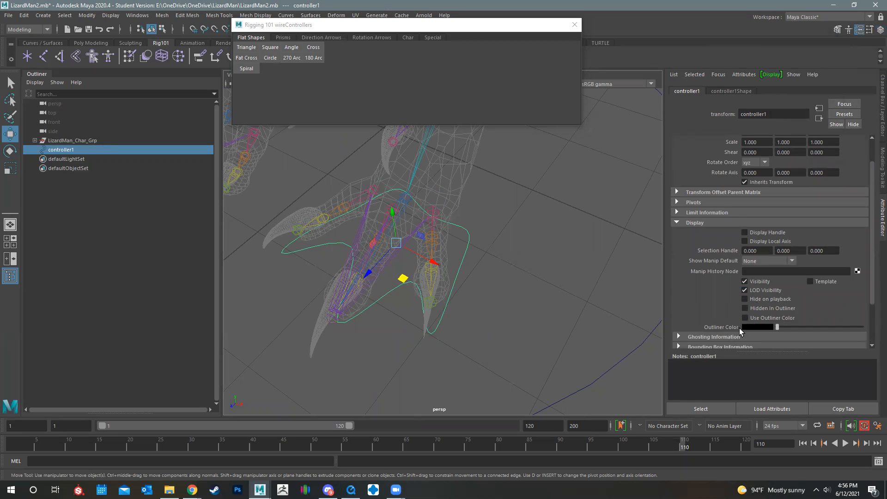
scroll(731, 301, "down", 2)
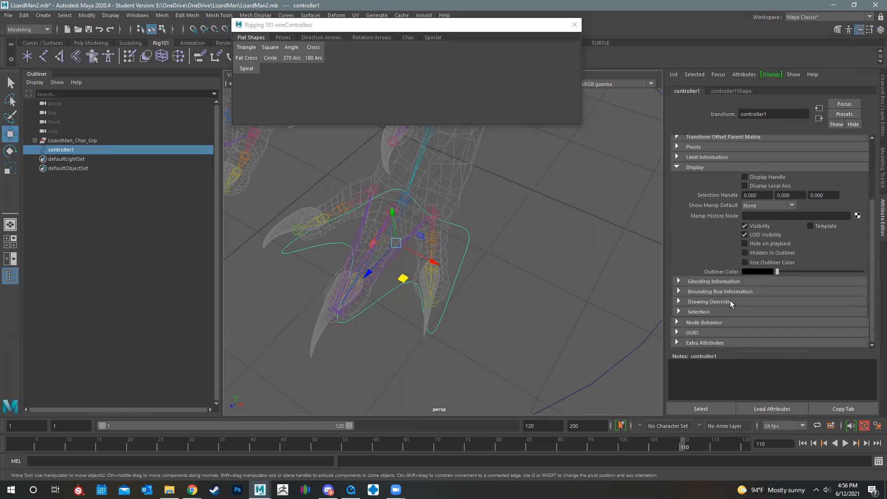
left_click(678, 301)
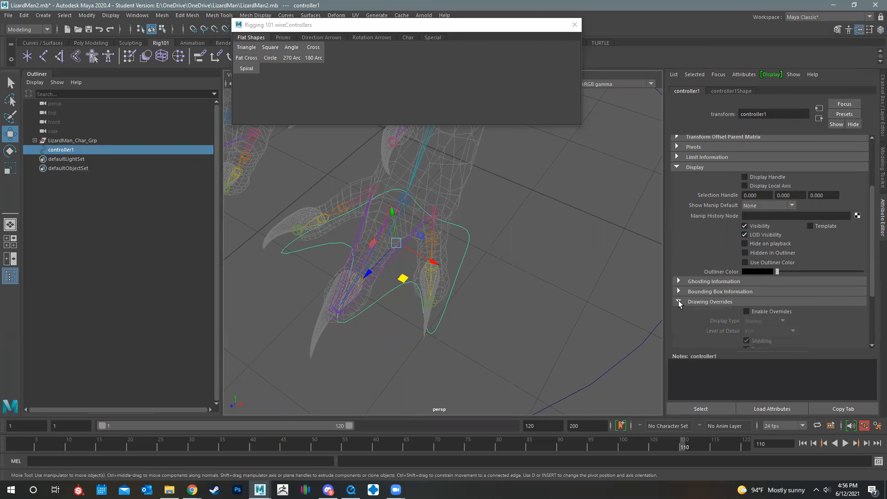
scroll(728, 277, "down", 3)
left_click(746, 229)
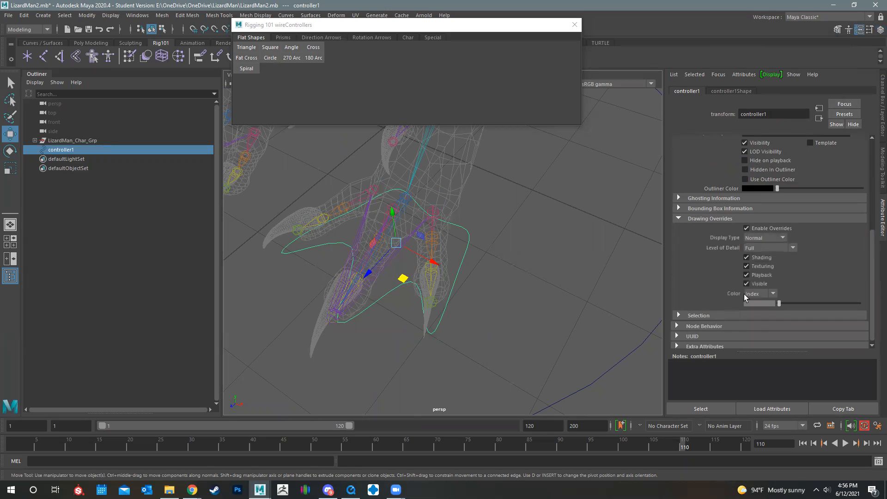
left_click_drag(779, 303, 812, 300)
left_click(477, 298)
left_click(467, 241)
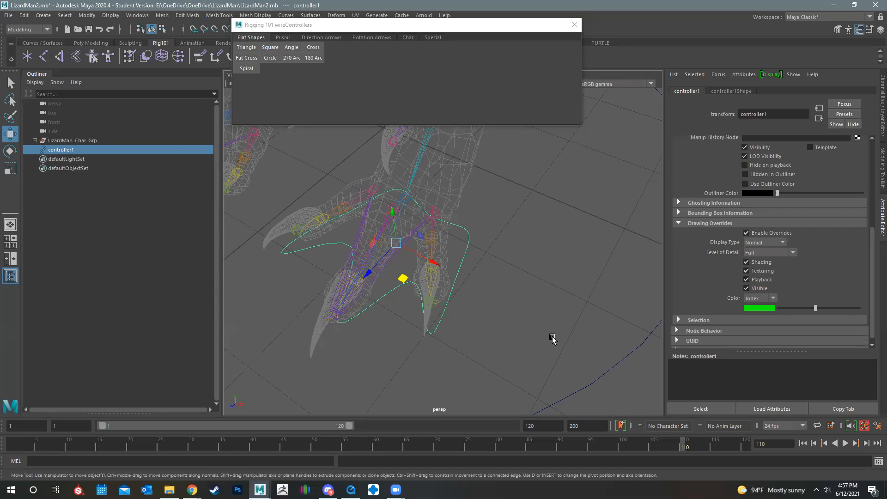
Rename the foot controller curve to LeftFootCon
left_click(880, 102)
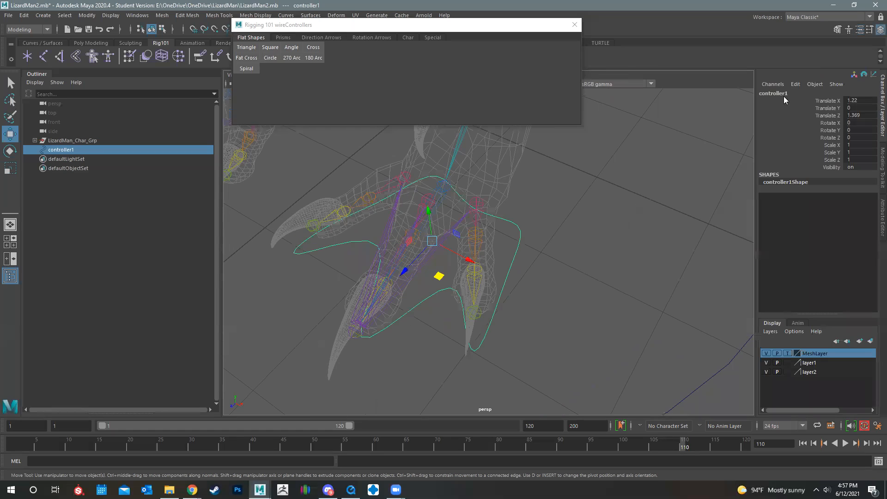
double_click(771, 93)
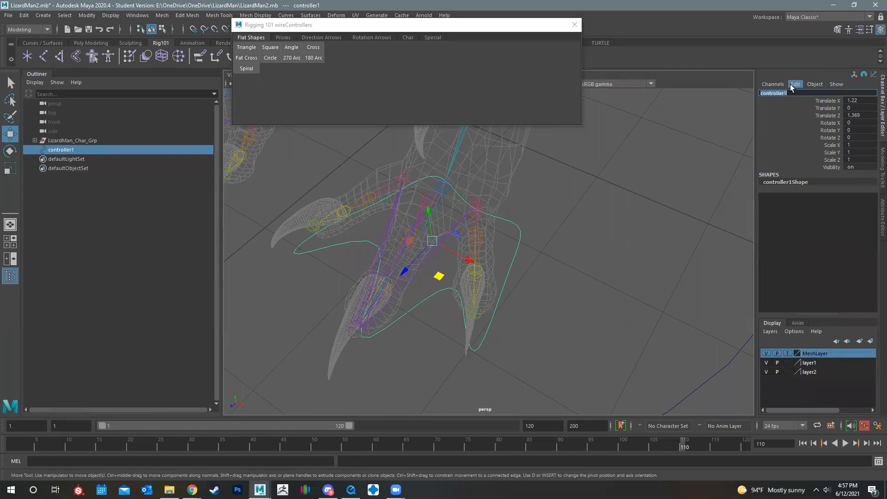
type("LeftFooCon")
key("Return")
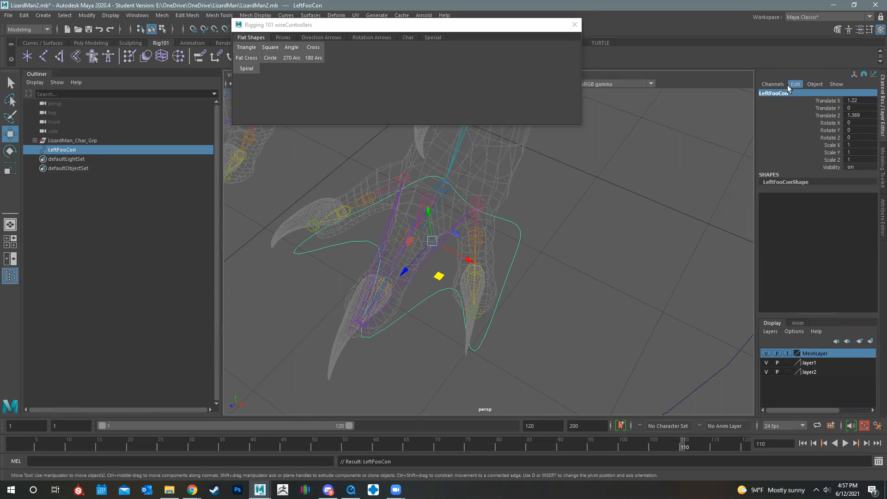
double_click(776, 93)
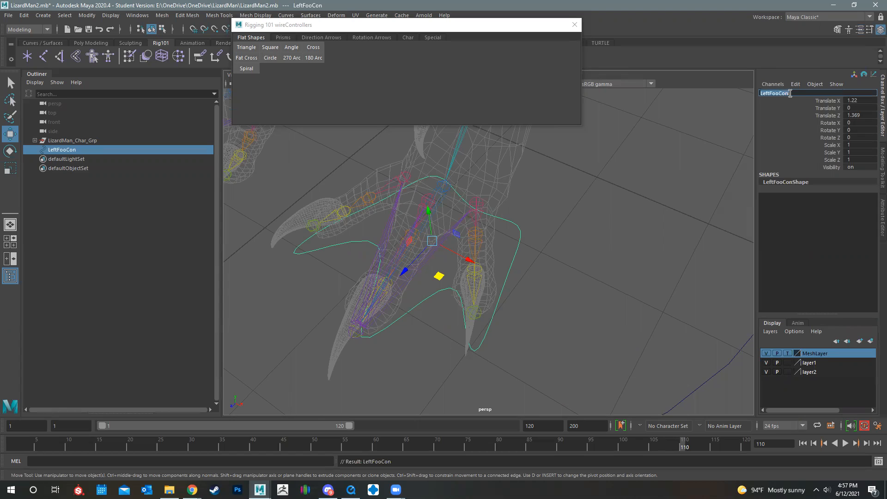
left_click(779, 93)
type("T")
key("Return")
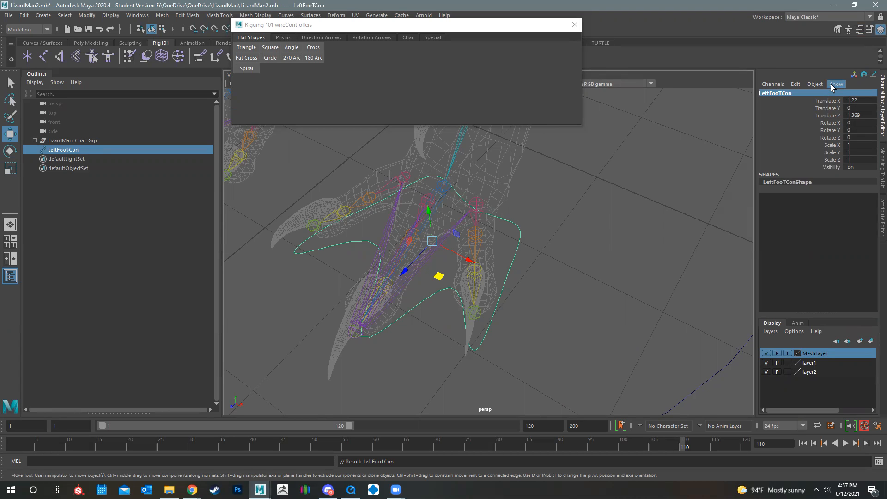
key("e")
left_click(786, 92)
key("BackSpace")
type("t")
key("Return")
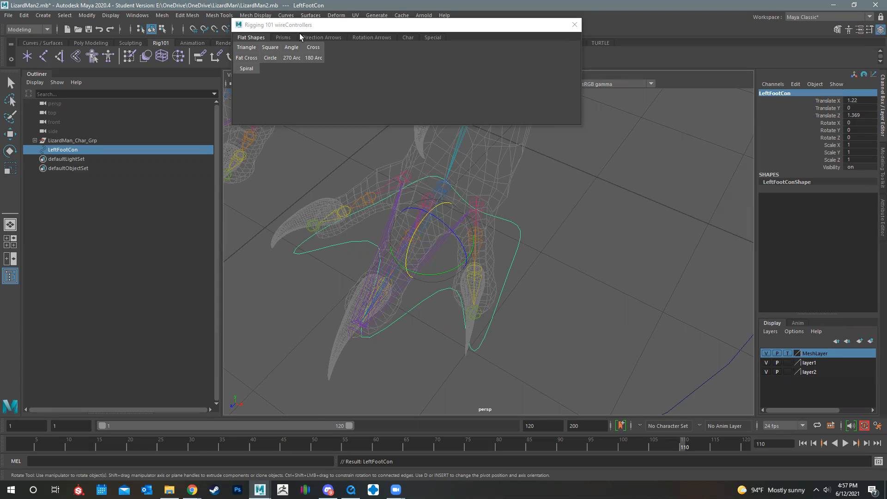
Freeze the transformations of LeftFootCon and delete its construction history, keeping the wire controllers window off the foot
left_click_drag(281, 27, 119, 159)
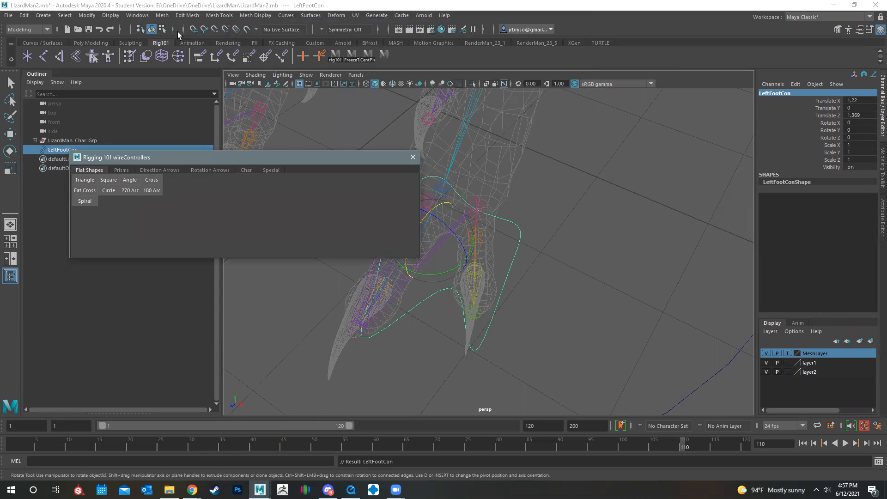
left_click(162, 15)
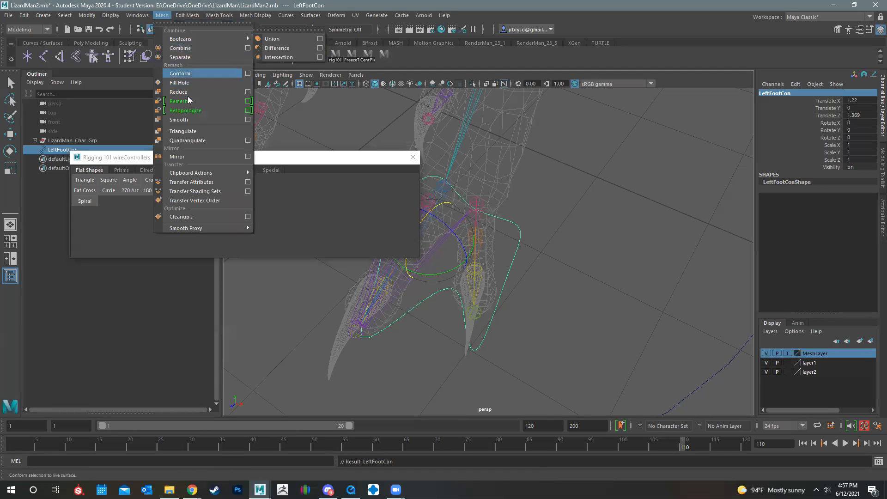
left_click(91, 15)
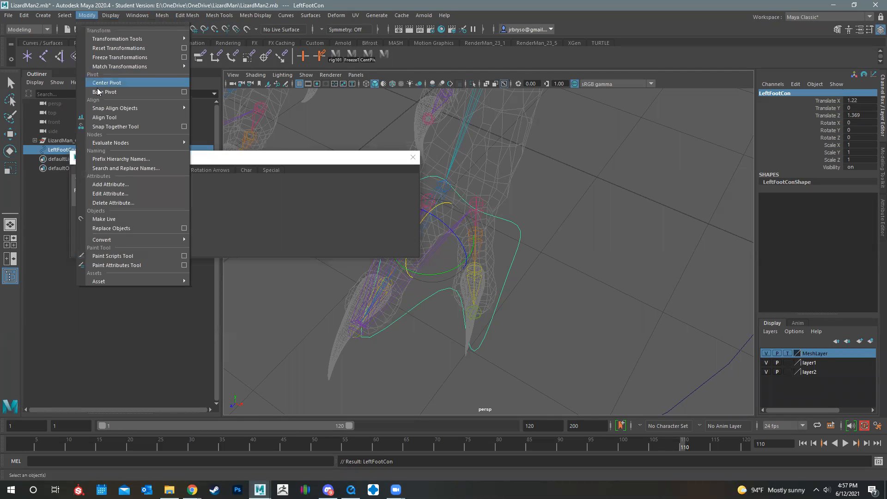
left_click(118, 60)
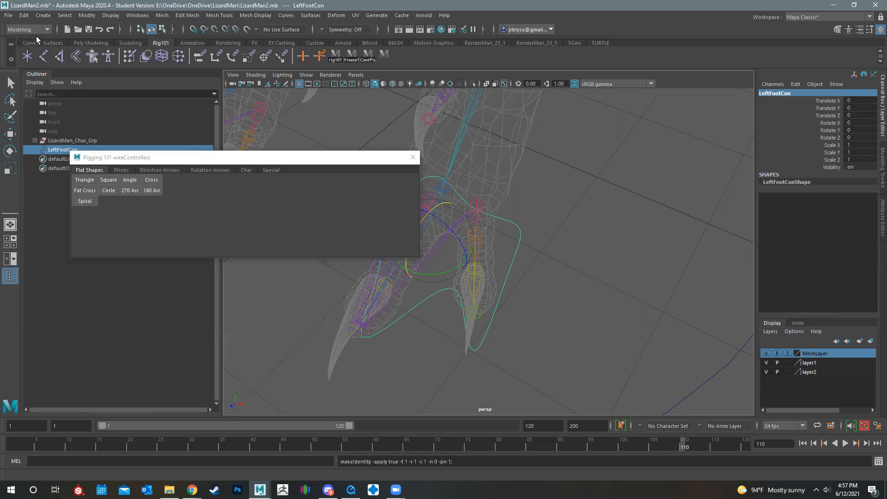
left_click(24, 15)
mouse_move(48, 125)
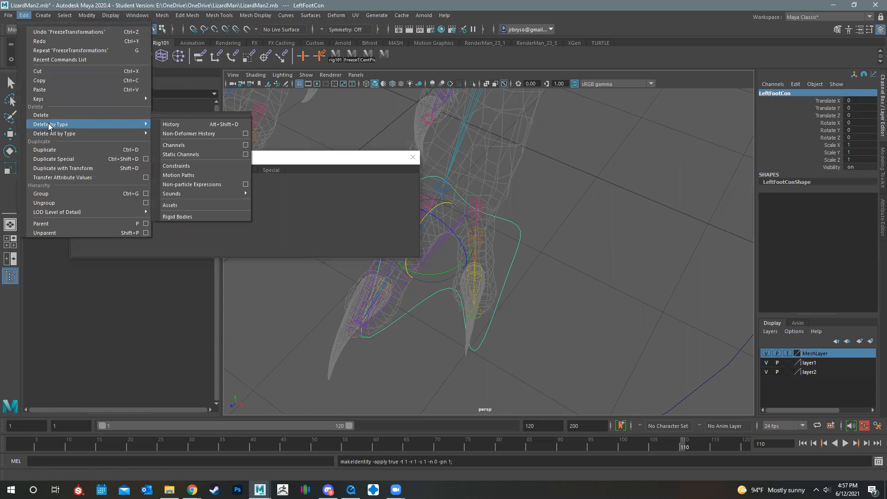
left_click(179, 126)
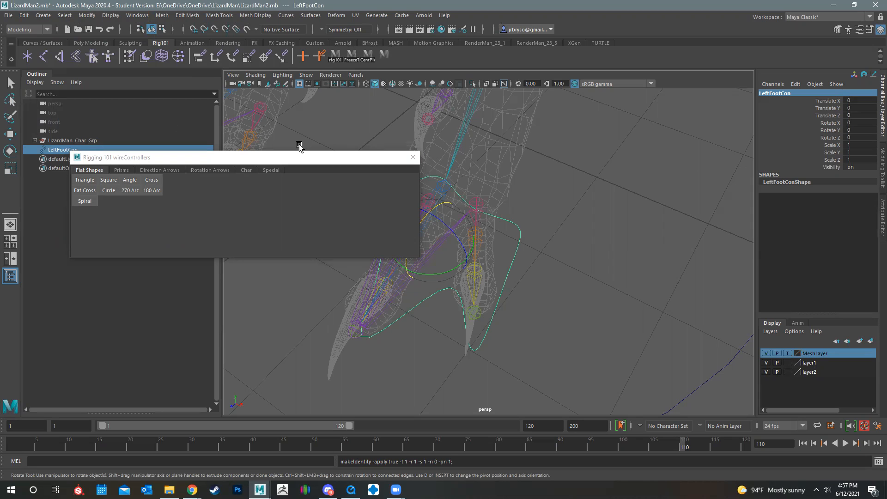
Shrink and move the wire controllers window clear of the foot, and activate the Move tool with LeftFootCon selected
left_click(333, 159)
left_click_drag(333, 159, 346, 125)
left_click_drag(396, 95, 298, 123)
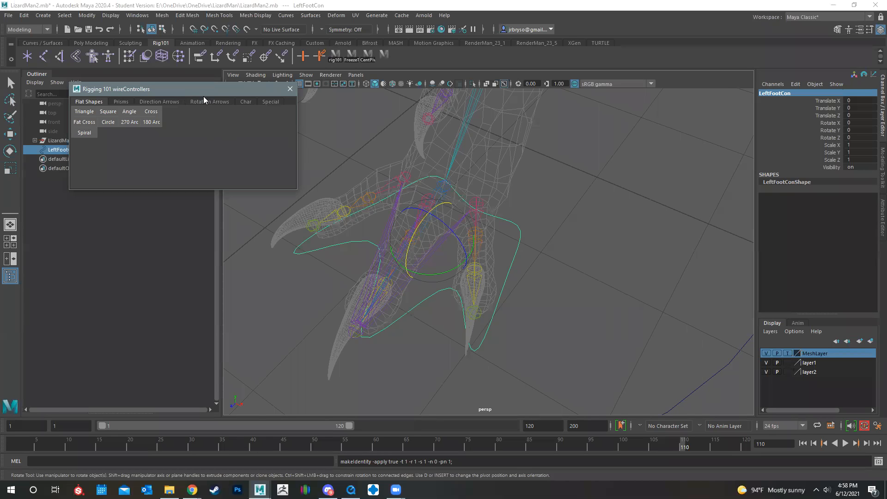
left_click_drag(204, 96, 204, 119)
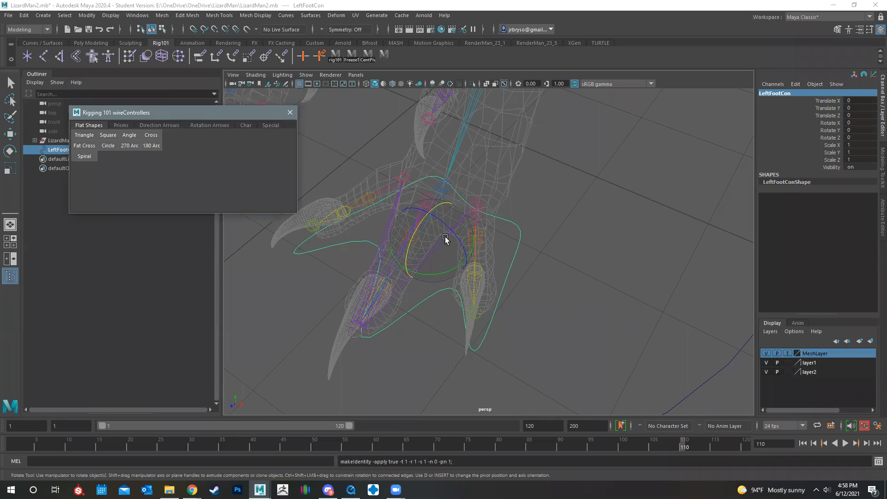
left_click(553, 241)
key("w")
left_click(508, 223)
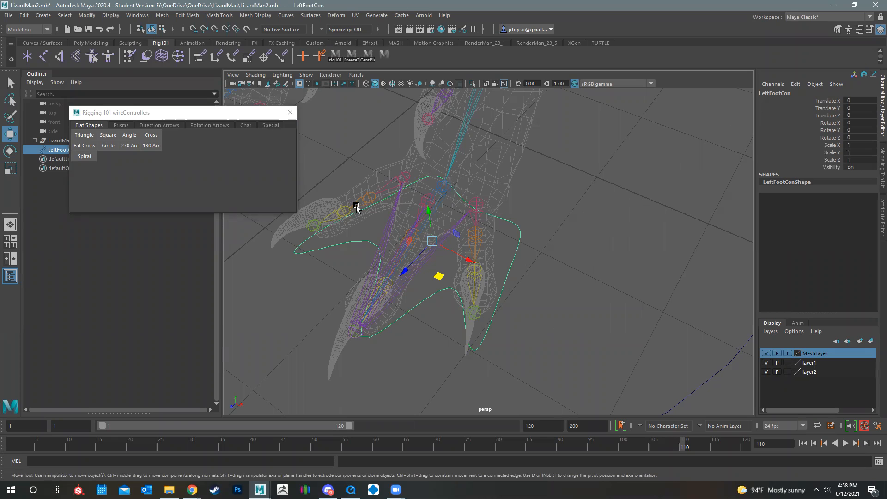
Open the Add Attribute dialog for LeftFootCon
left_click(795, 86)
left_click(795, 86)
left_click(794, 86)
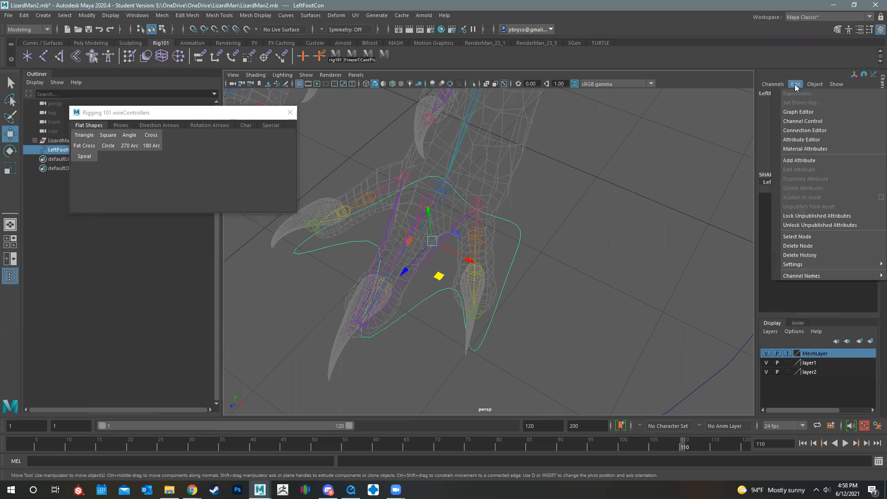
left_click(802, 161)
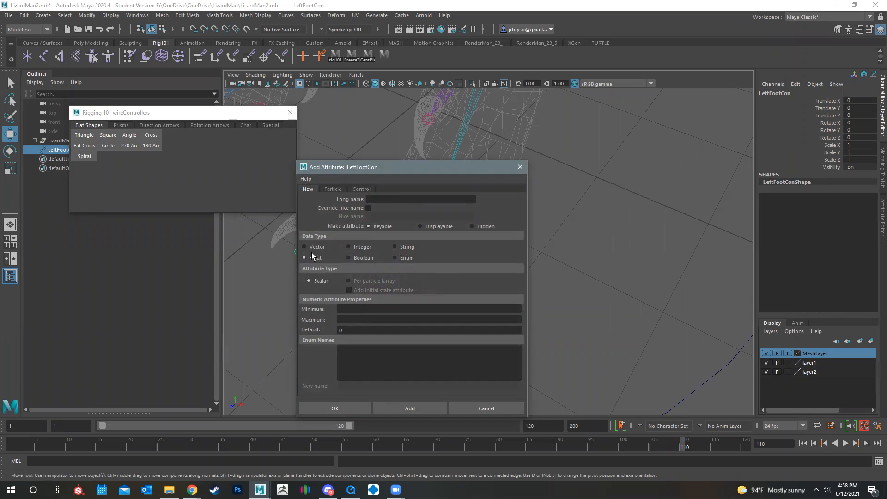
left_click(347, 309)
type("0")
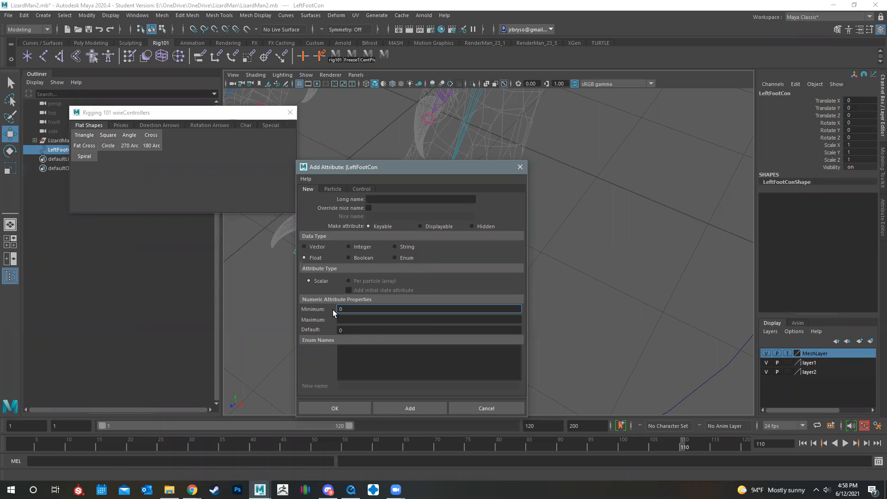
key("BackSpace")
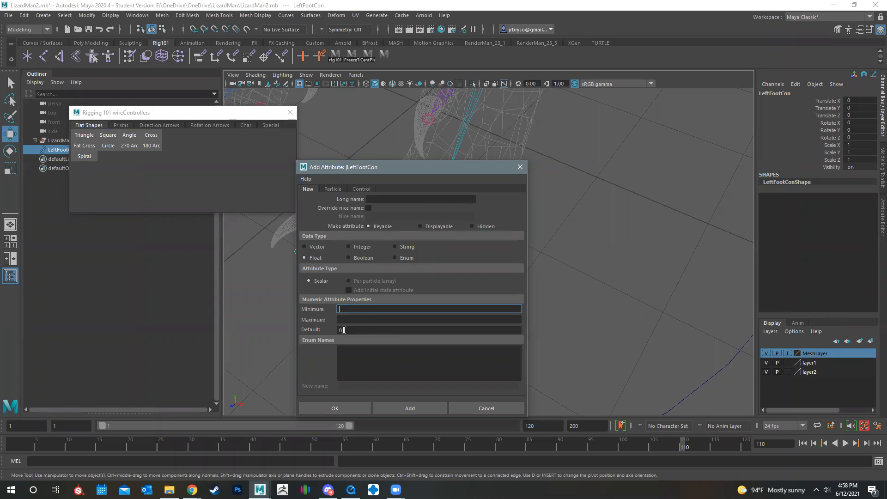
Add a keyable float attribute named HeelPeel to LeftFootCon, without minimum or maximum limits
left_click(388, 200)
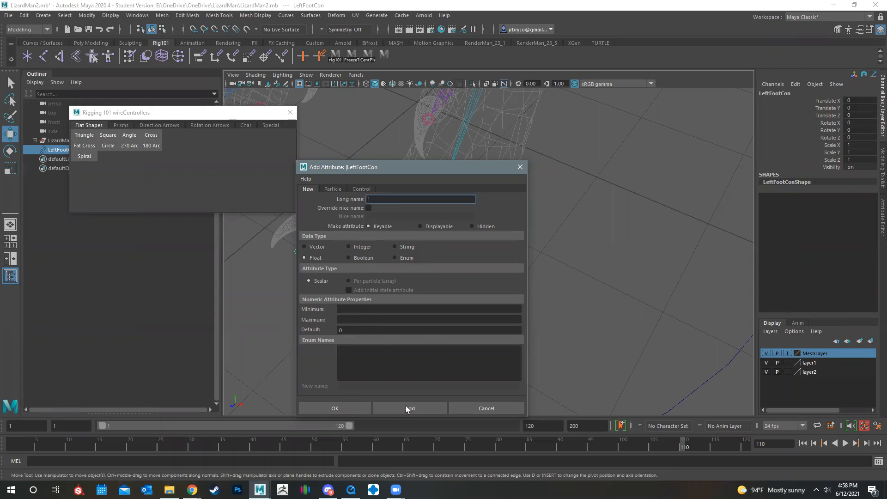
mouse_move(192, 490)
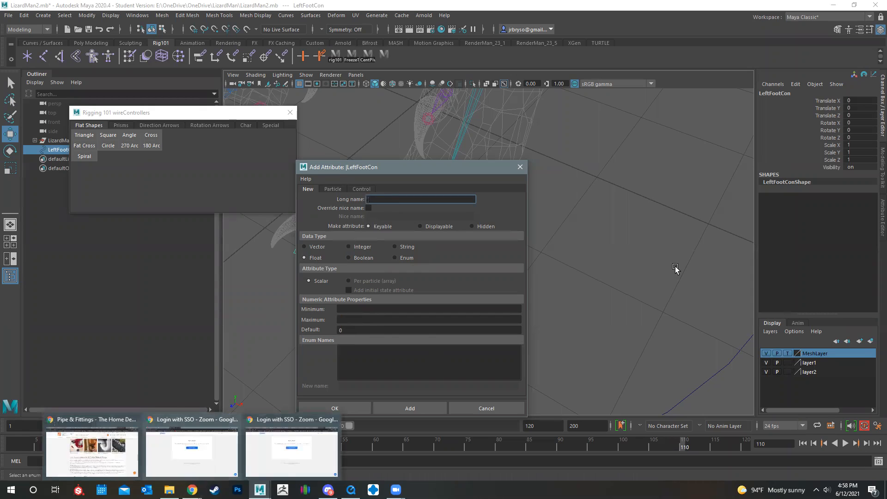
left_click(192, 489)
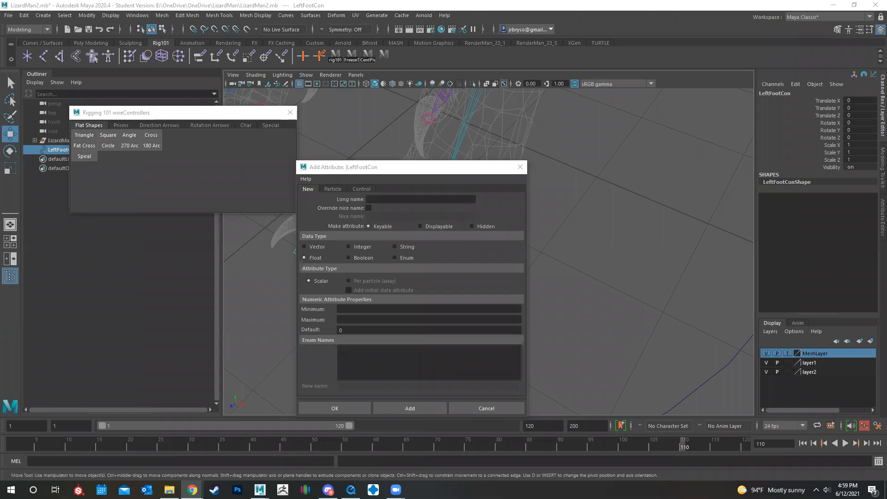
left_click(391, 200)
type("He")
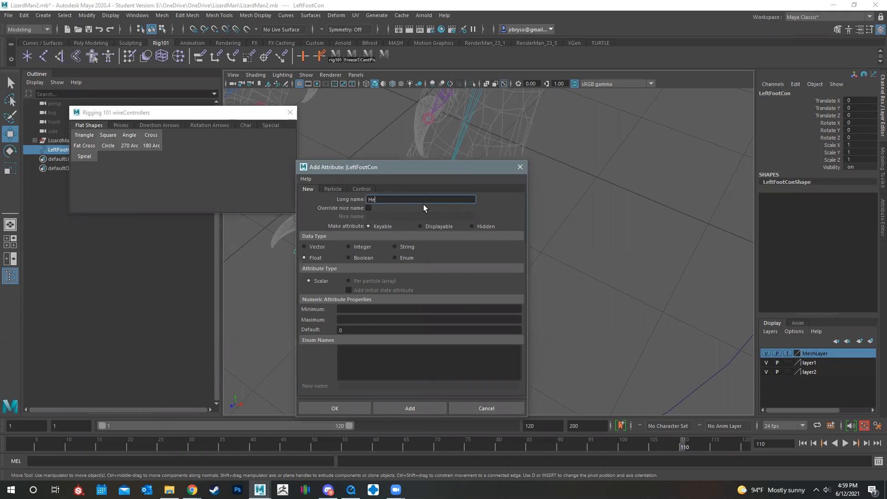
type("elPeel")
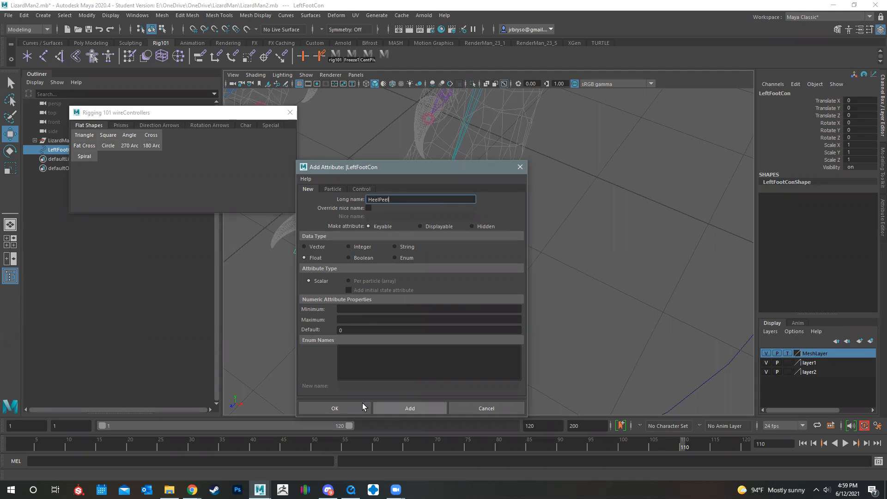
left_click(393, 407)
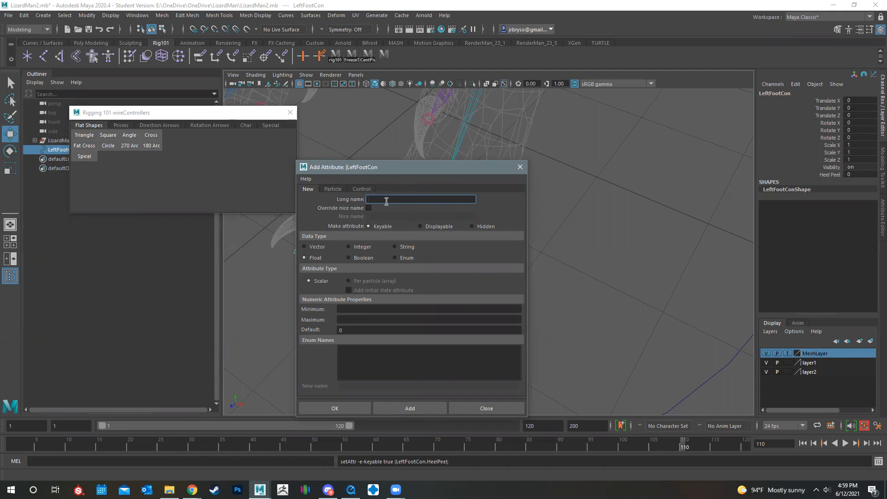
Add keyable float attributes named FootDrop and HeelPivot to LeftFootCon
type("FootDrop")
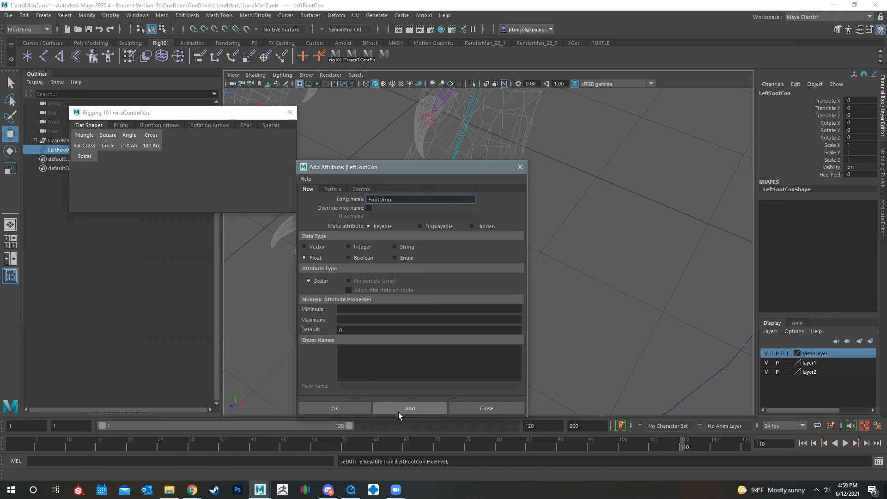
left_click(398, 409)
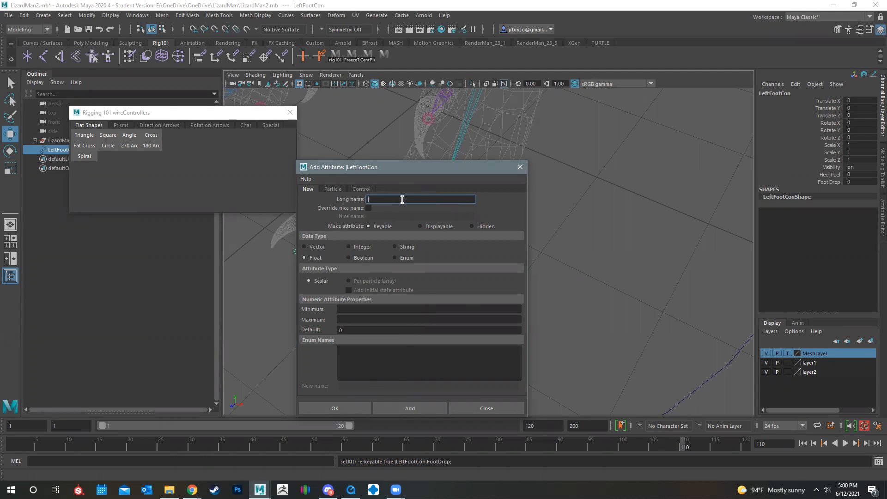
type("HeelPivot")
left_click(401, 408)
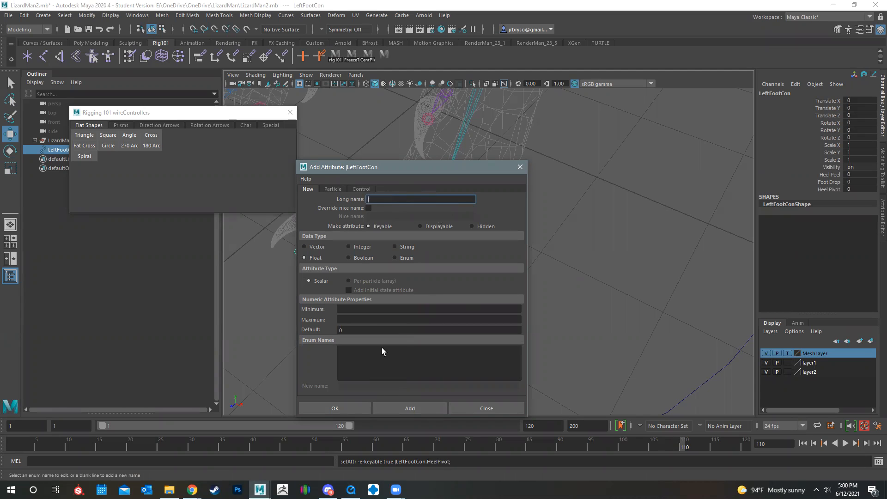
Add keyable float attributes named ToeTap and CigStomp to LeftFootCon
type("ToeTap")
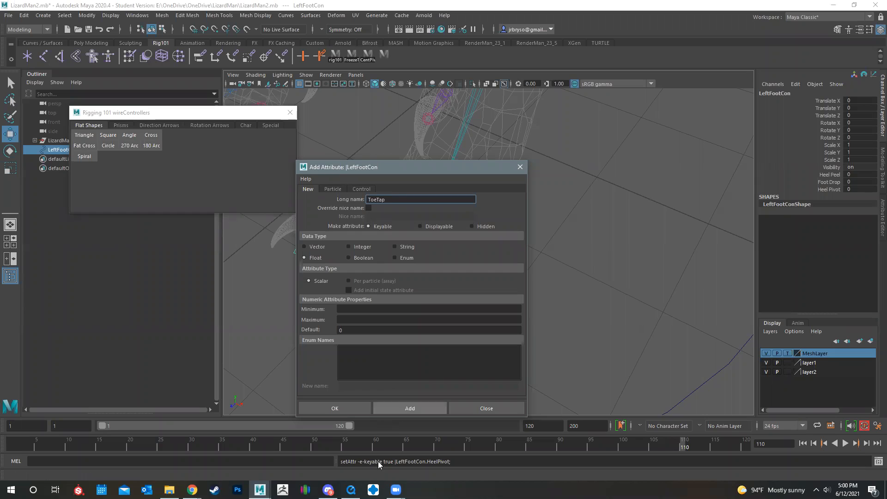
left_click(405, 407)
type("CigStomp")
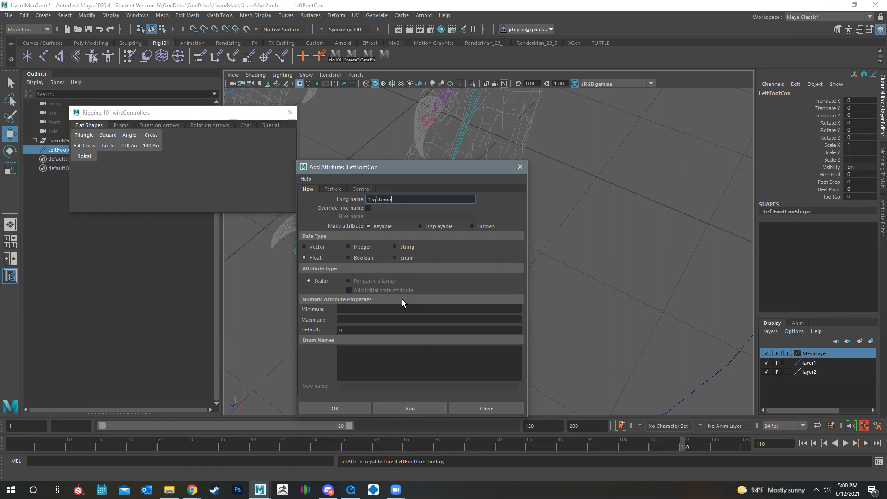
left_click(410, 407)
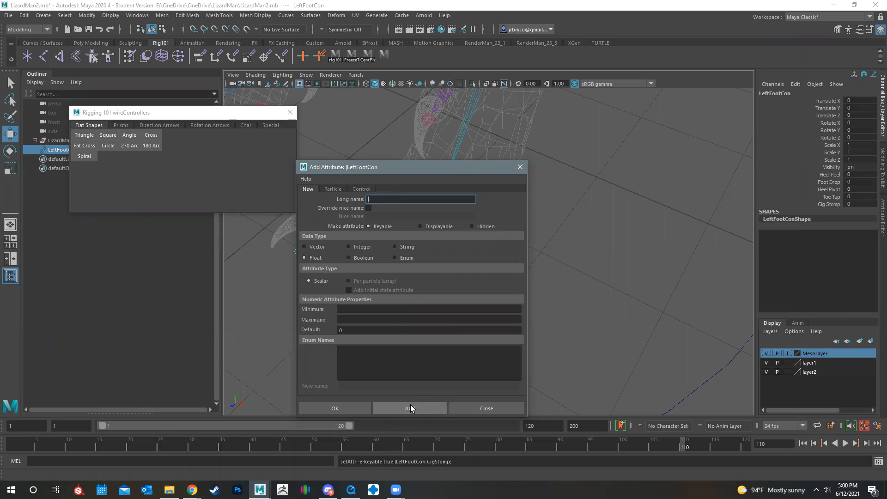
Add keyable float attributes named InnerRoll and OutterRoll to LeftFootCon
type("InnerRoll")
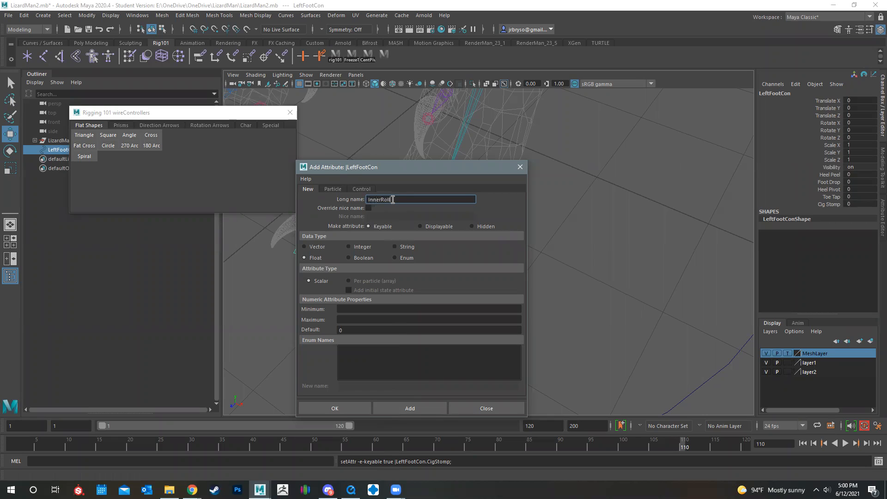
left_click(422, 410)
type("OutterRo")
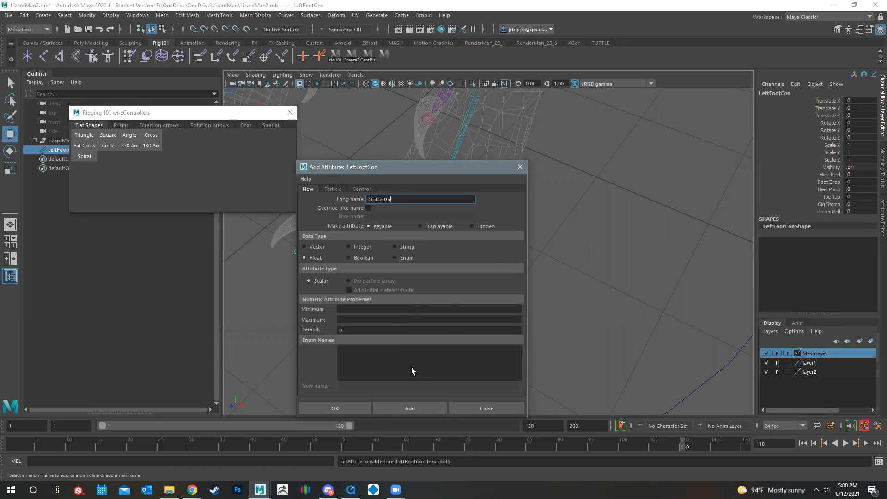
left_click(428, 408)
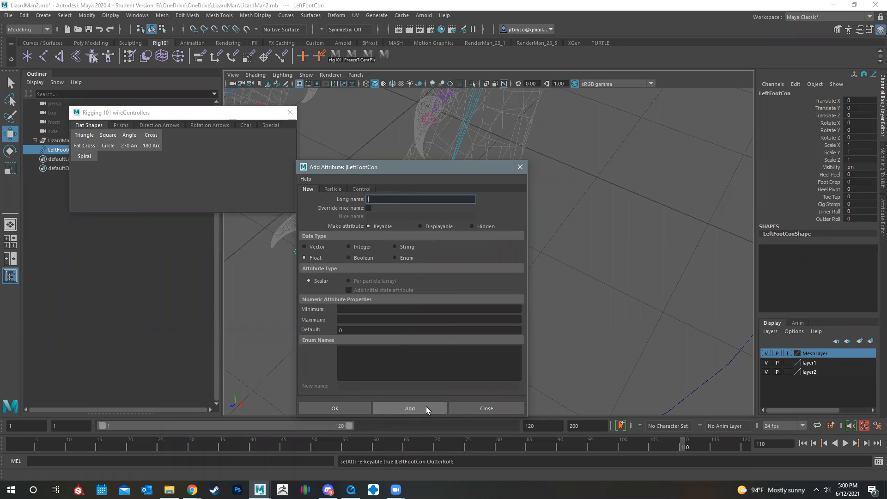
Add a keyable float attribute named TippyToe to LeftFootCon and close the Add Attribute dialog
type("TippyToe")
left_click(426, 408)
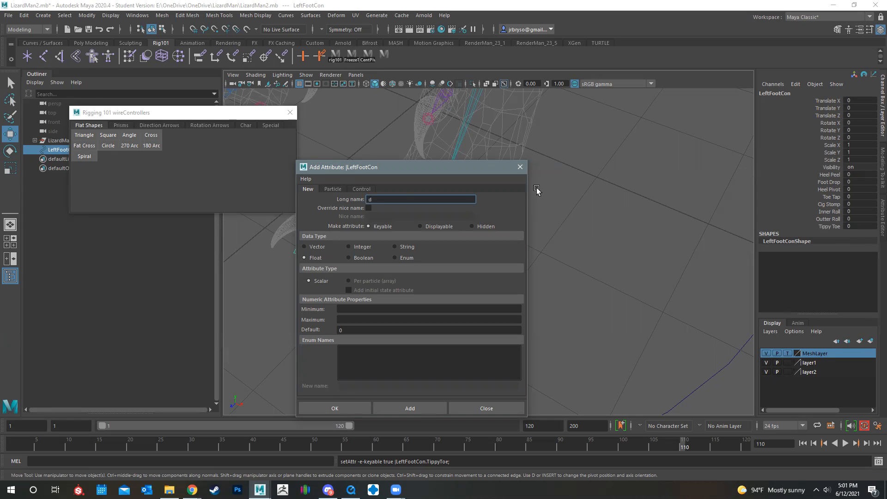
left_click(520, 167)
Group LeftFootCon on its own, with both of the character's feet in view
left_click_drag(570, 322, 481, 256, "alt")
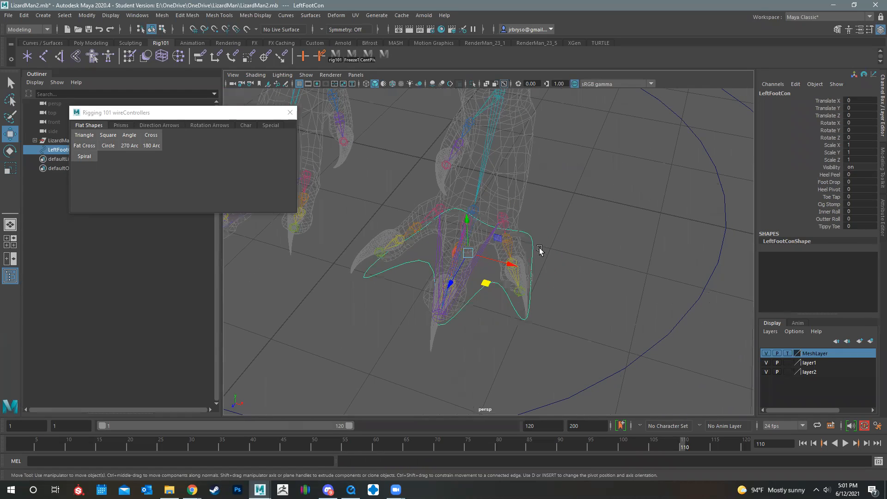
left_click_drag(445, 325, 464, 293, "alt")
middle_click_drag(397, 323, 503, 319, "alt")
scroll(489, 312, "down", 5)
left_click_drag(485, 308, 352, 324, "alt")
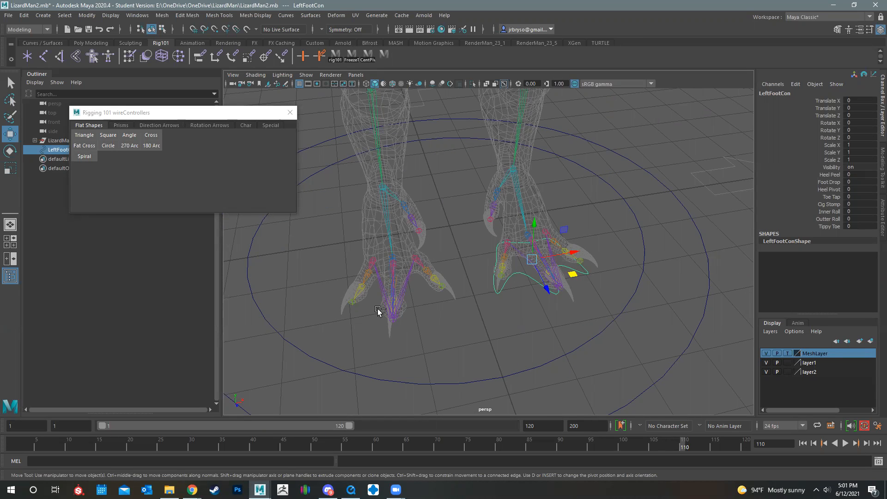
key("ctrl+g")
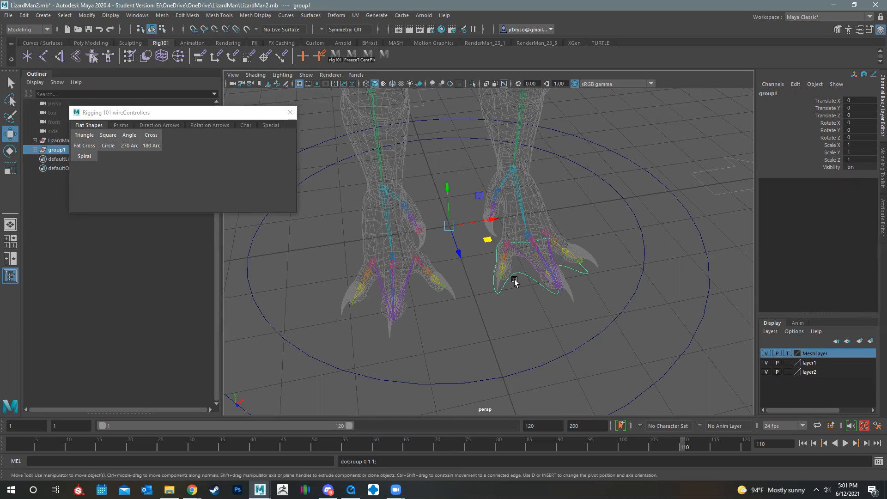
Open the Duplicate Special options for the LeftFootCon group and reset them to their defaults
left_click_drag(482, 254, 506, 240, "alt")
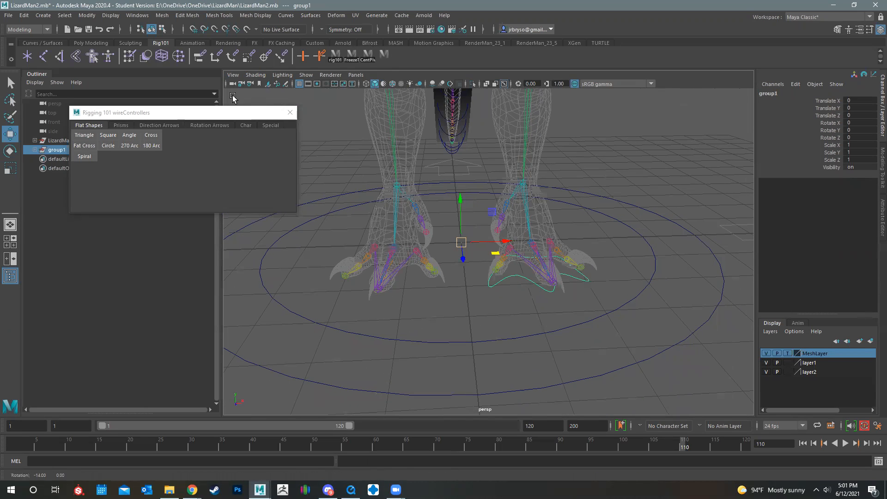
left_click(25, 17)
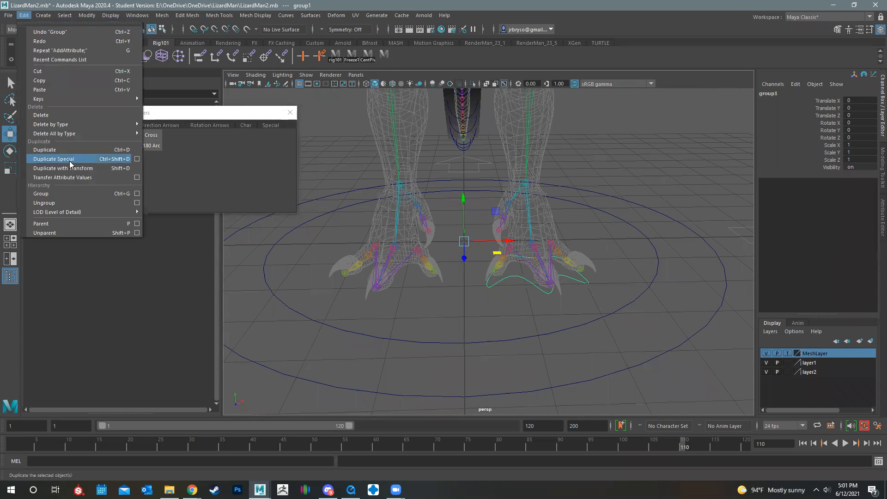
left_click(137, 159)
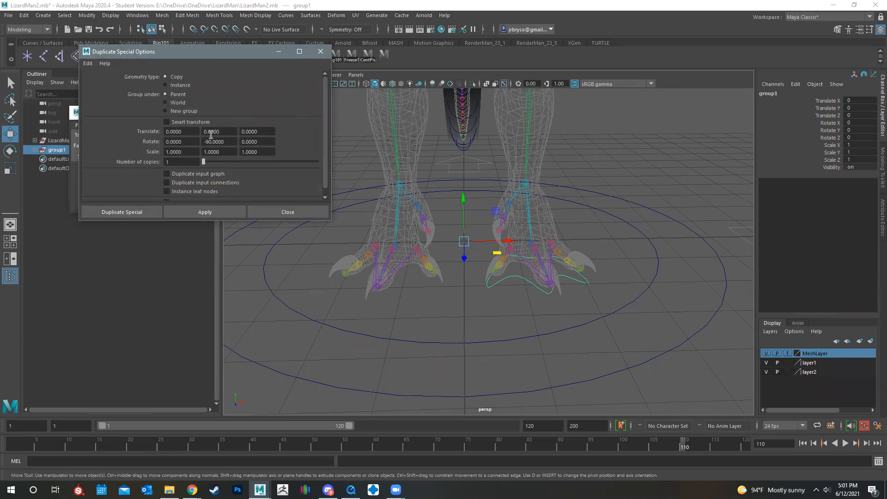
left_click(91, 66)
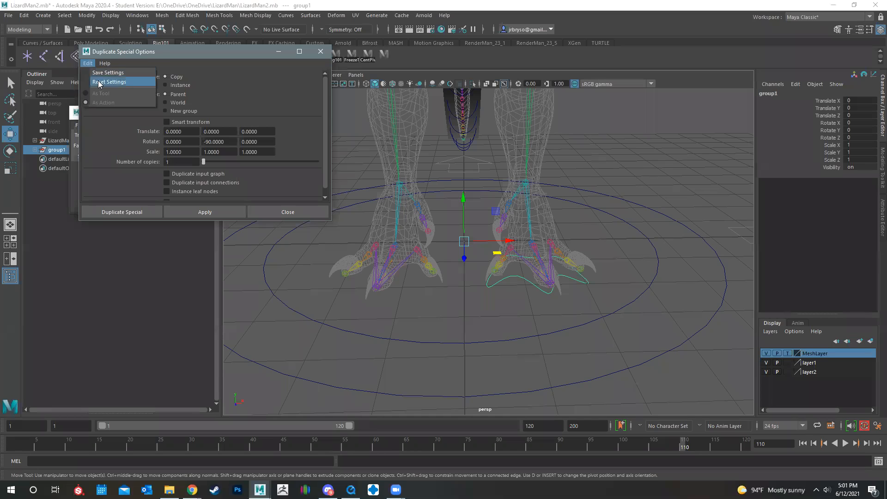
left_click(98, 82)
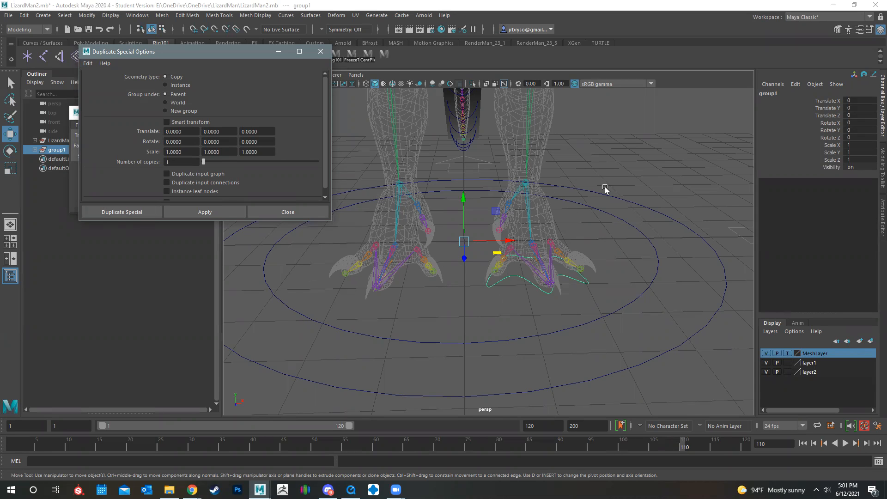
Duplicate the LeftFootCon group once with a scale X of -1 to mirror it to the other foot, and minimize the duplicate options
left_click_drag(428, 311, 277, 402, "alt")
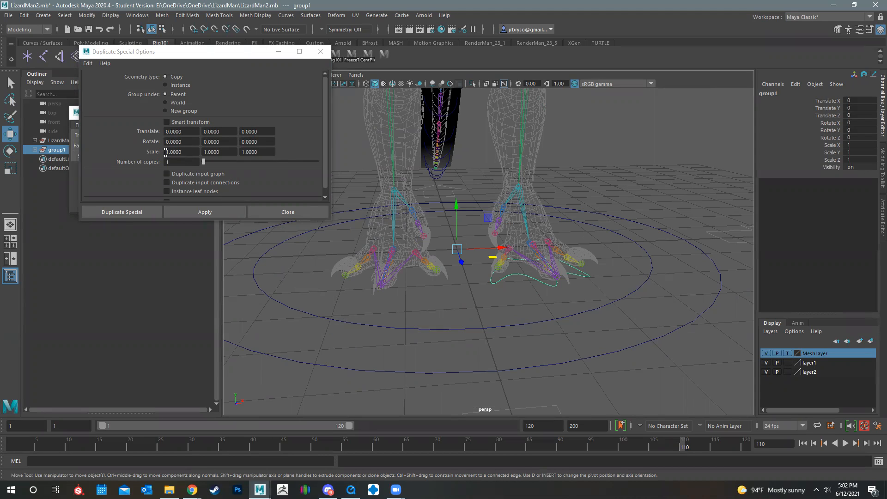
left_click_drag(184, 153, 151, 164)
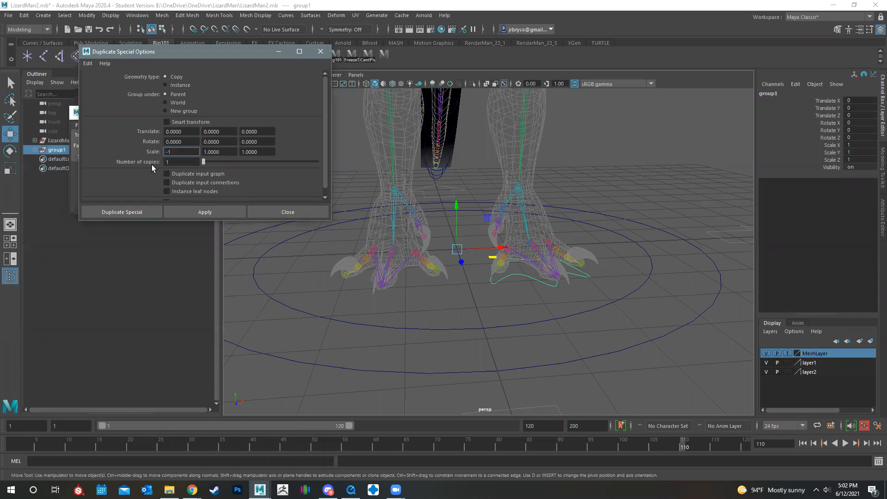
left_click(206, 213)
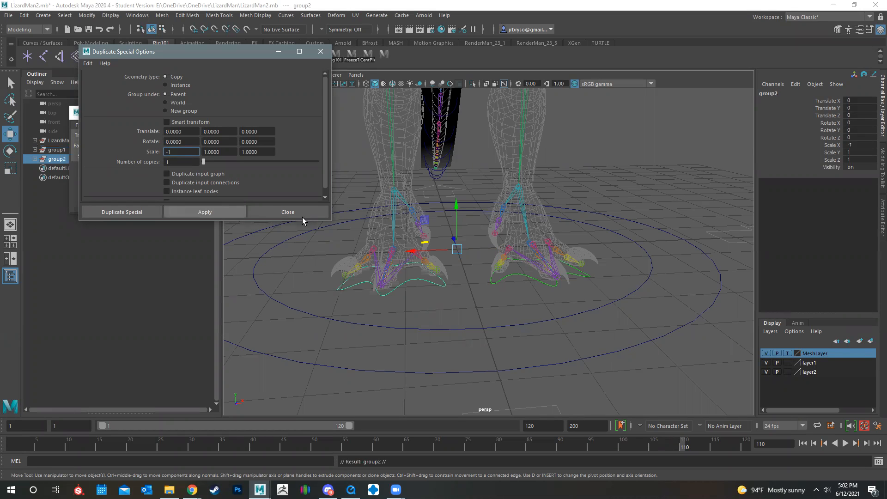
left_click(278, 51)
Rename the mirrored foot controller curve RightFootCon
left_click_drag(476, 275, 437, 293, "alt")
left_click(432, 286)
left_click(431, 284)
double_click(776, 94)
left_click(763, 92)
key("BackSpace")
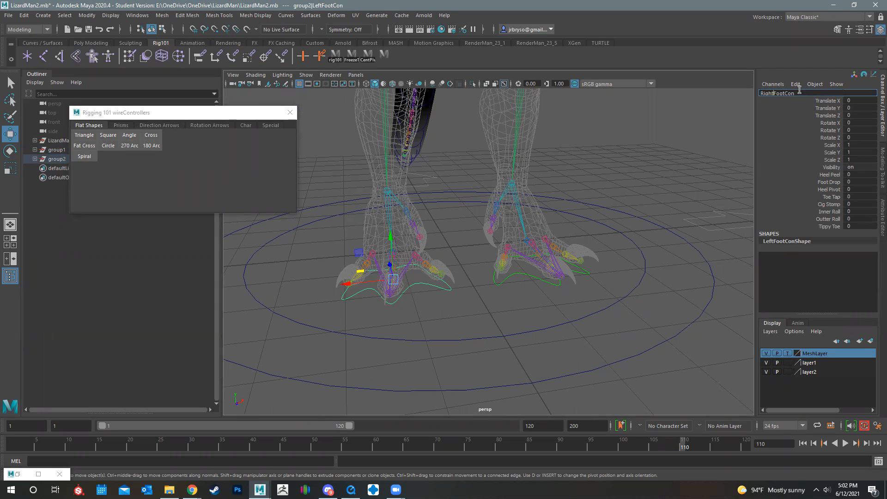
key("Return")
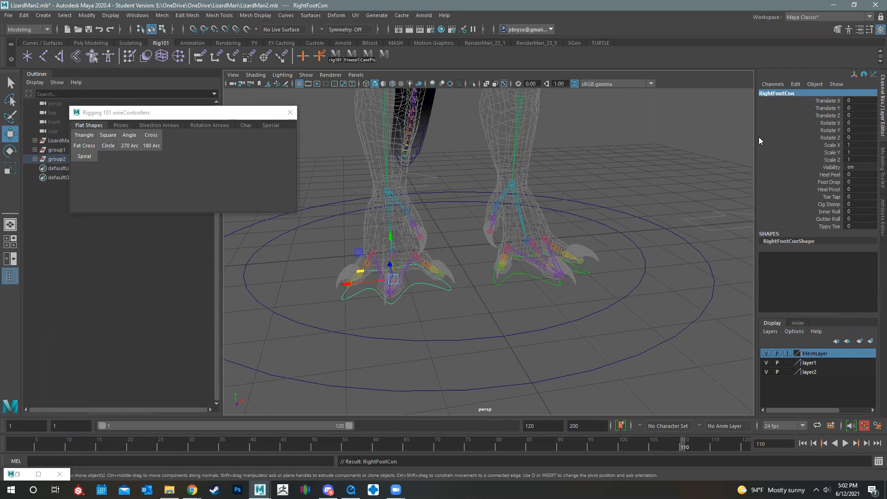
Unparent LeftFootCon and RightFootCon from their groups to the top level of the scene
left_click(508, 279)
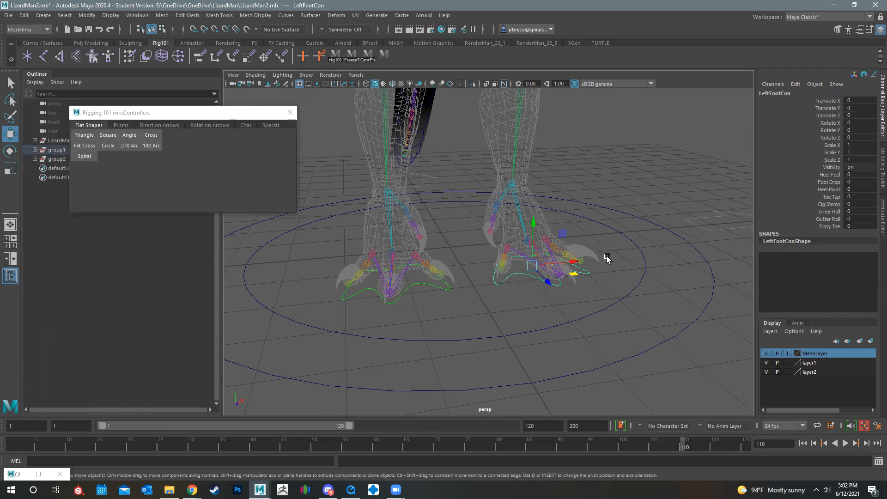
left_click(437, 287)
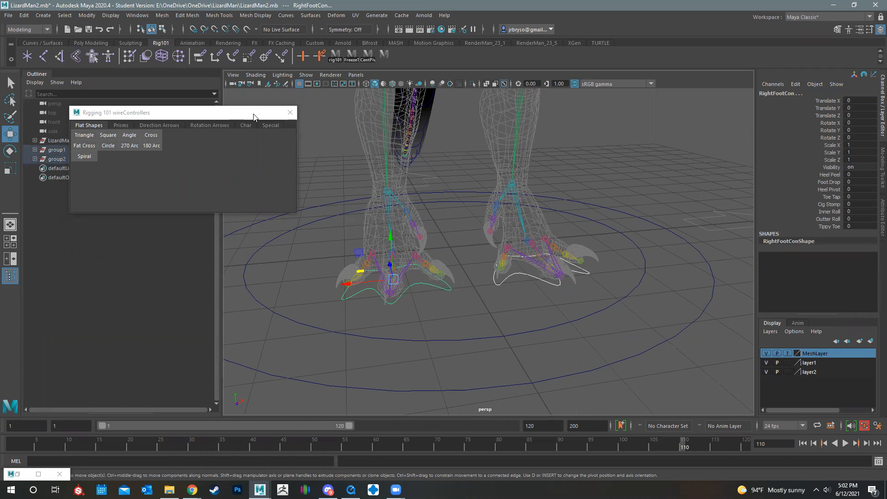
left_click_drag(250, 114, 222, 285)
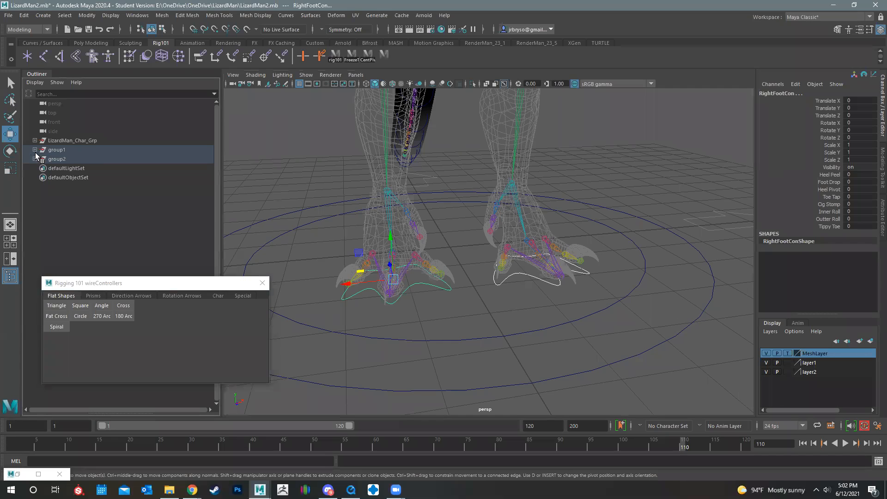
left_click(34, 150)
left_click(35, 168)
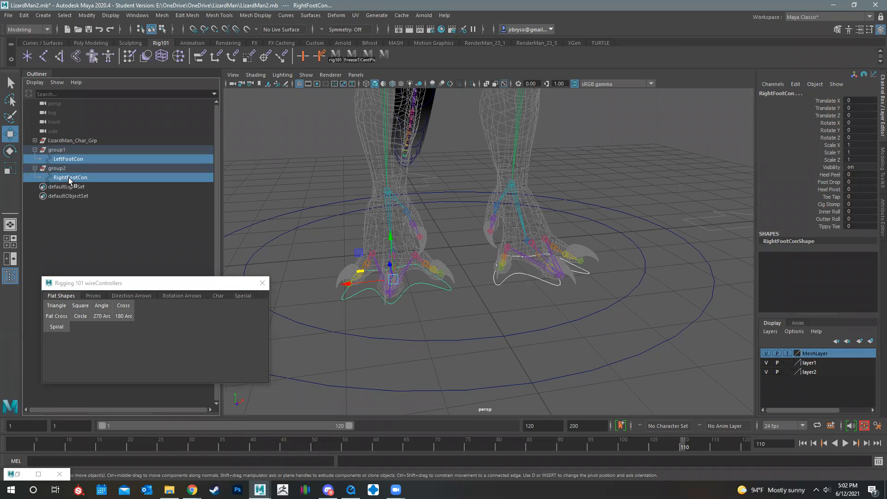
left_click(64, 159, "ctrl")
left_click(66, 159, "ctrl")
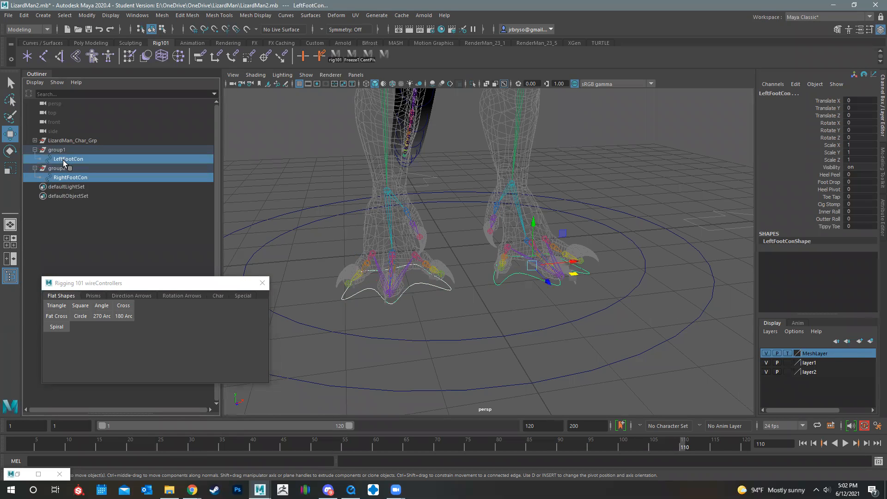
key("shift+p")
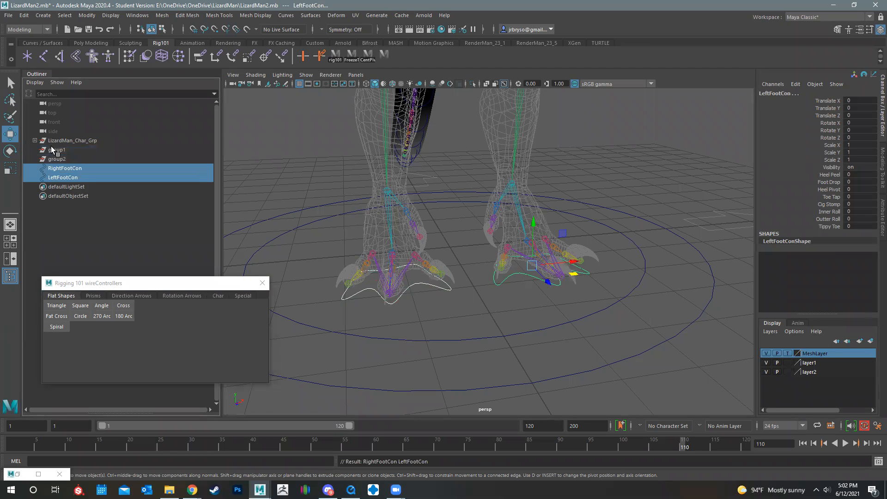
Delete the two emptied groups, group1 and group2
left_click(56, 150)
left_click(57, 159, "ctrl")
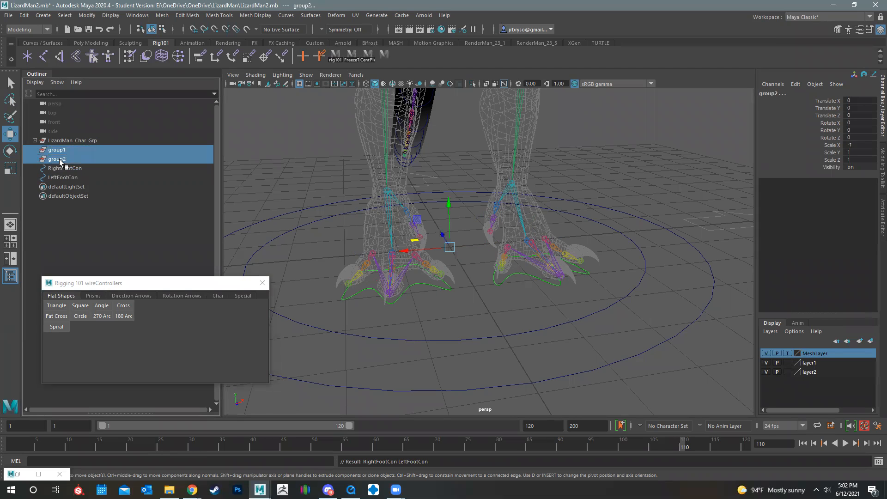
key("Delete")
Freeze the transformations of RightFootCon and compare its channel values with those of LeftFootCon
left_click(67, 150)
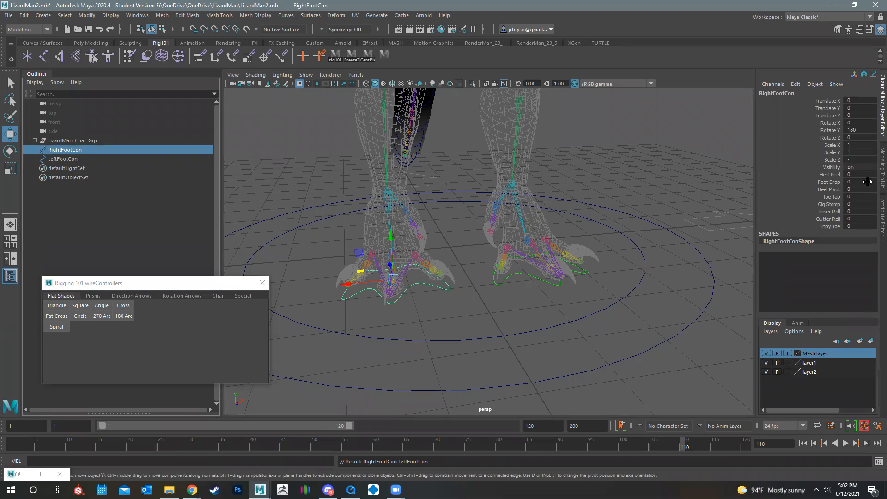
left_click(24, 15)
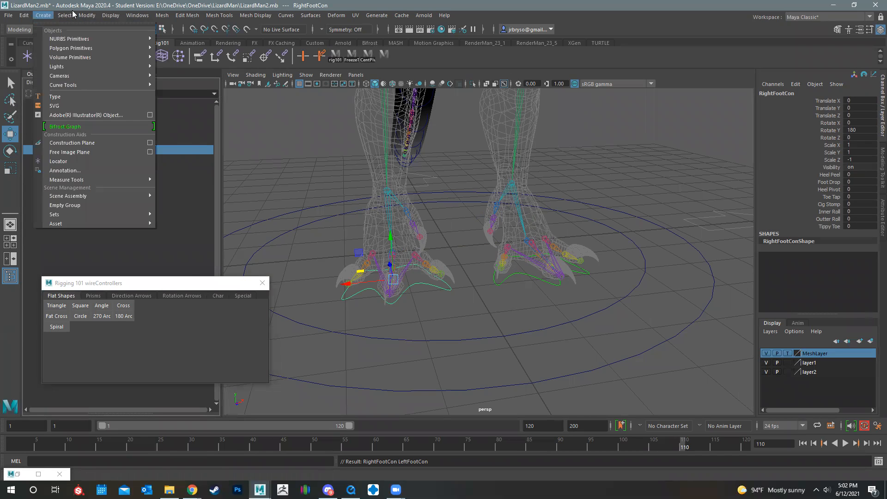
mouse_move(86, 15)
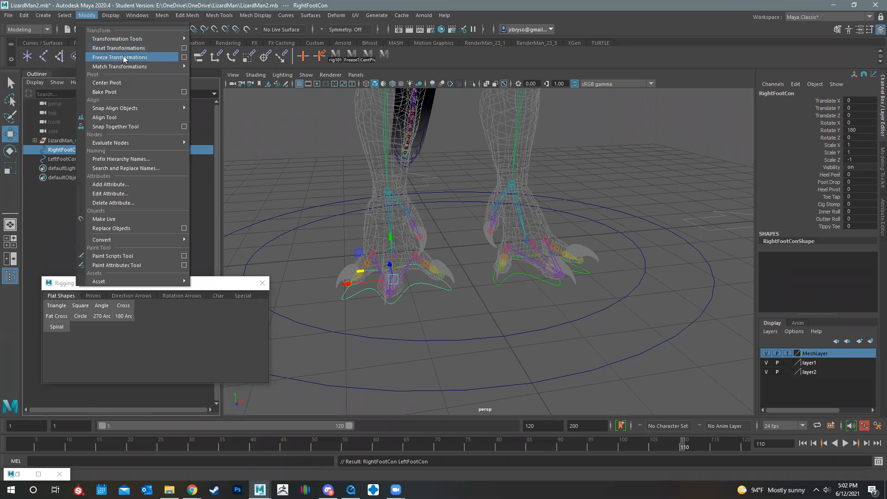
left_click(121, 58)
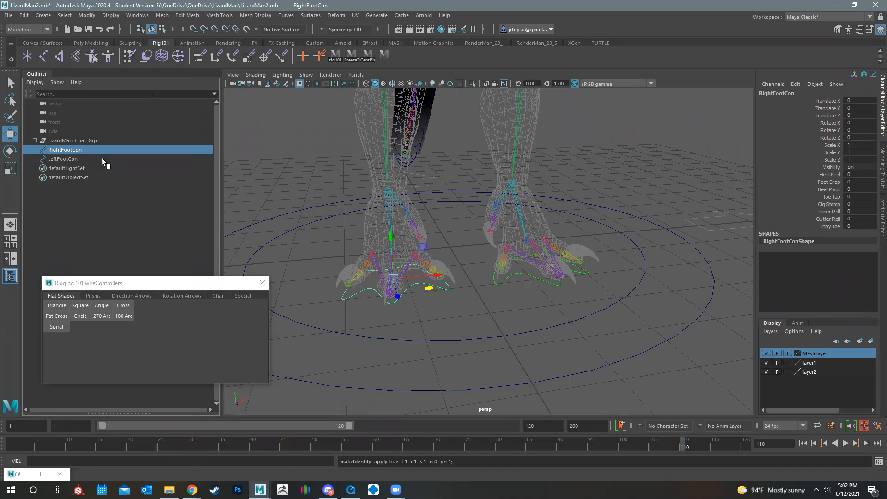
left_click(63, 159)
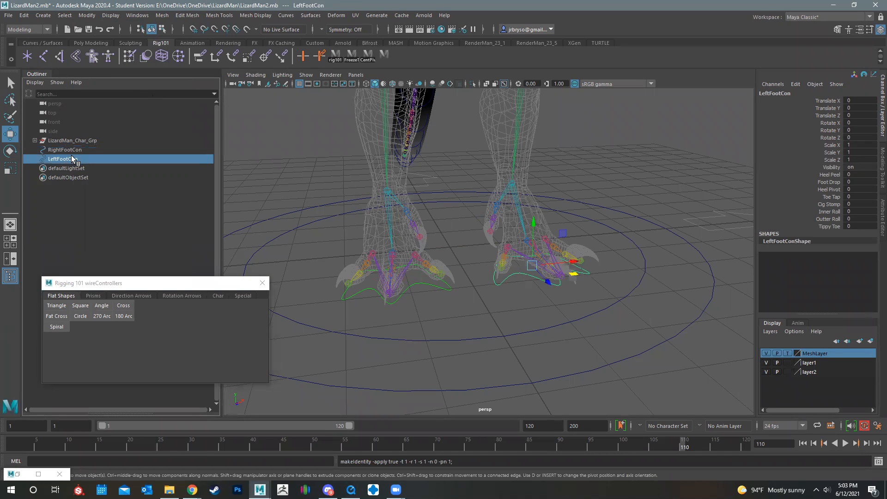
left_click(64, 151)
left_click(68, 159)
Create a Single Thin direction arrow controller from the Rigging 101 wire controllers
left_click_drag(529, 204, 498, 198, "alt")
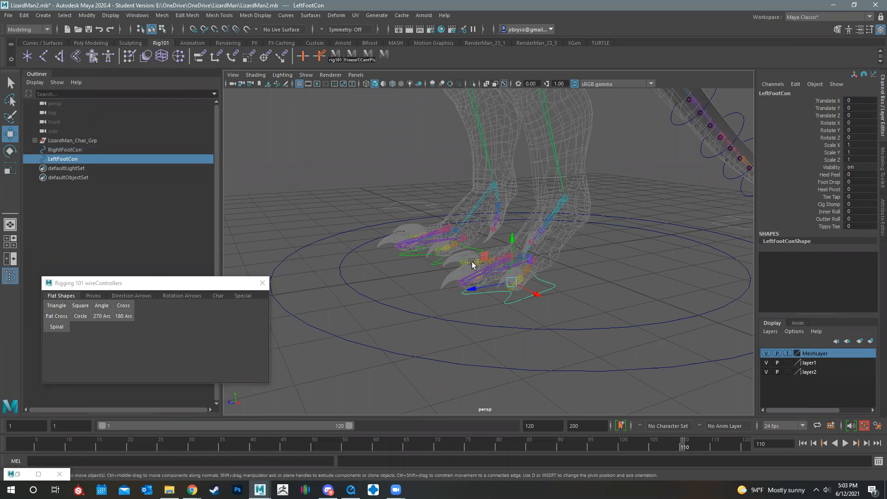
left_click_drag(85, 283, 95, 156)
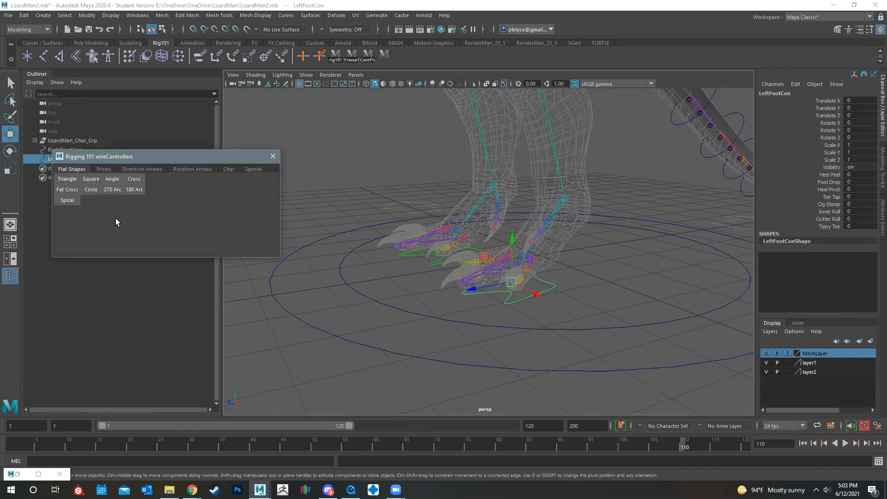
left_click(105, 169)
left_click(143, 169)
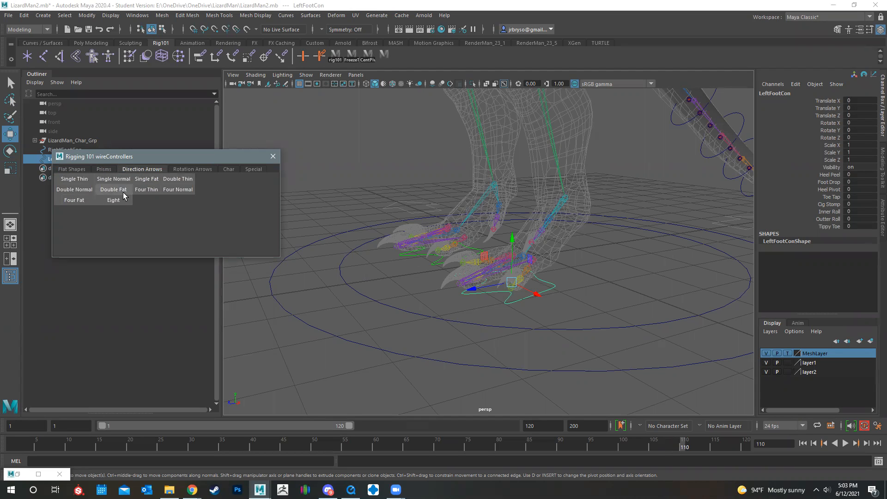
left_click(77, 179)
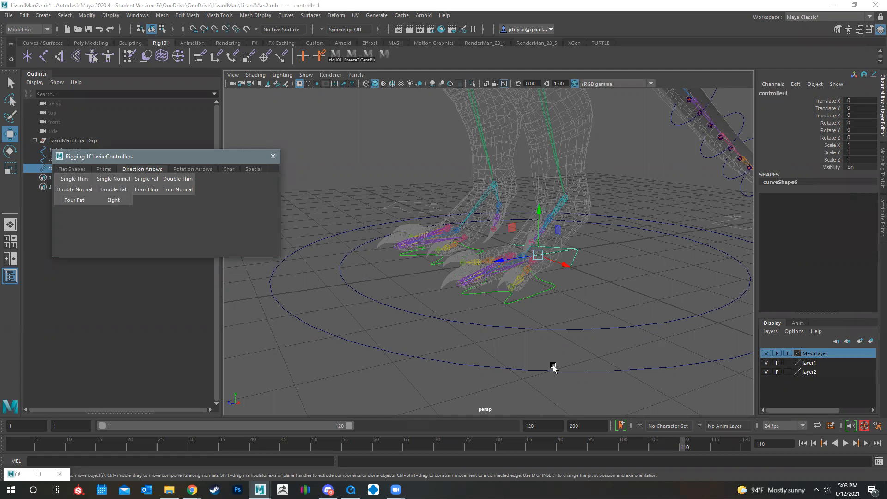
mouse_move(588, 273)
left_mouse_down("alt")
mouse_move(606, 281)
mouse_move(600, 275)
left_mouse_up("alt")
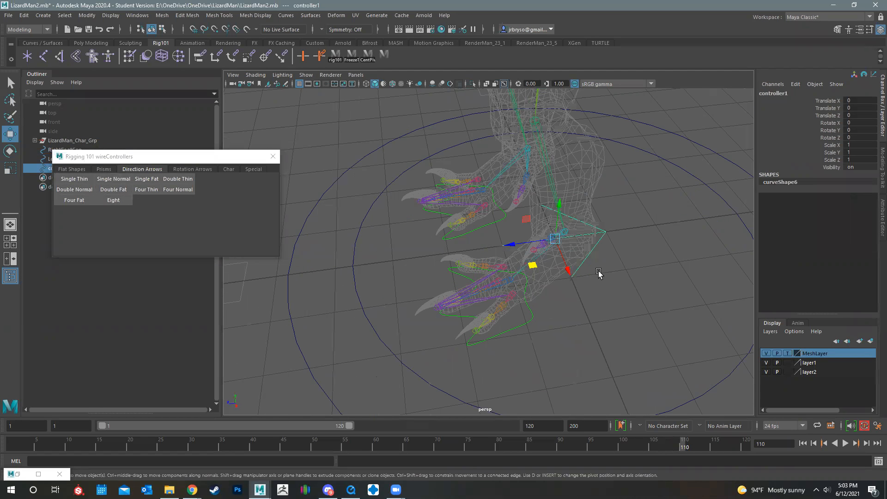
Turn the new arrow controller around and set its Rotate Y to 180
key("e")
left_click_drag(527, 253, 585, 257)
key("ctrl+z")
left_click_drag(525, 258, 595, 167)
left_click(870, 127)
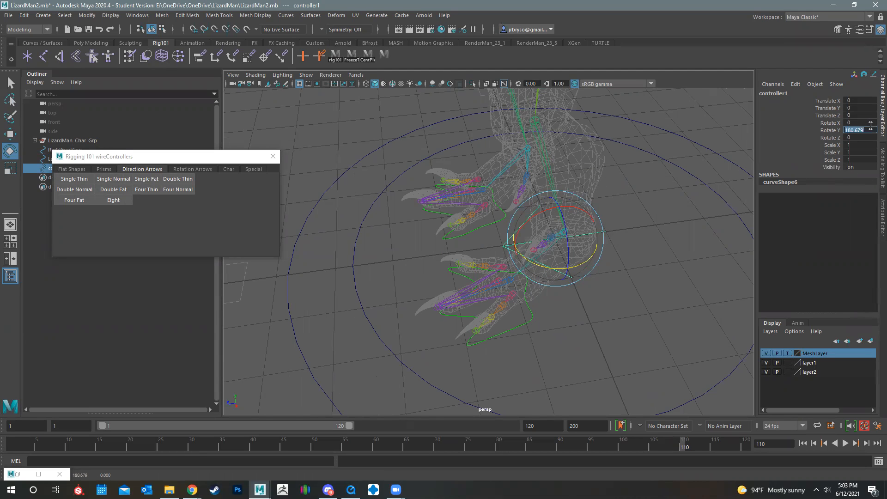
type("180")
key("Return")
Stand the arrow controller upright by rotating it and setting its Rotate Z to 90
left_click_drag(472, 193, 578, 205, "alt")
left_click_drag(488, 195, 533, 250)
left_click(854, 138)
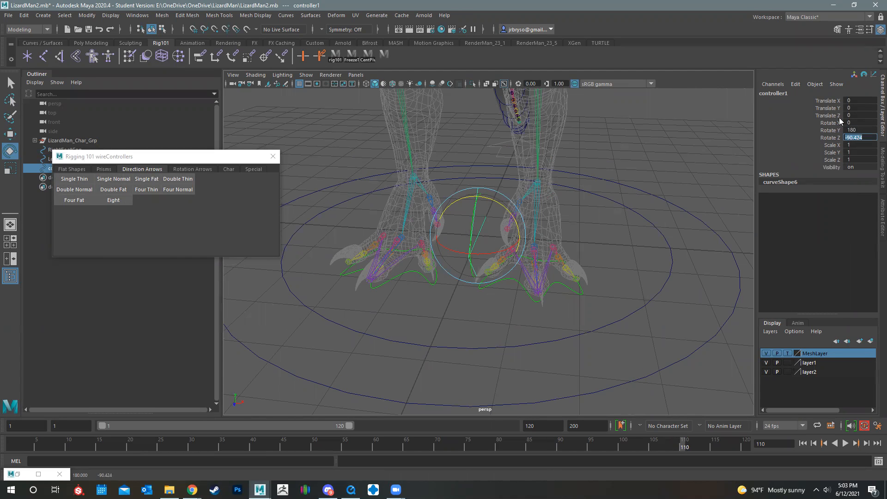
key("Return")
Hide MeshLayer and move the arrow controller in front of the left knee, at about X 1.123, Y 3.22, Z 3.609
left_click_drag(558, 337, 558, 289, "alt")
middle_click_drag(558, 288, 583, 267, "alt")
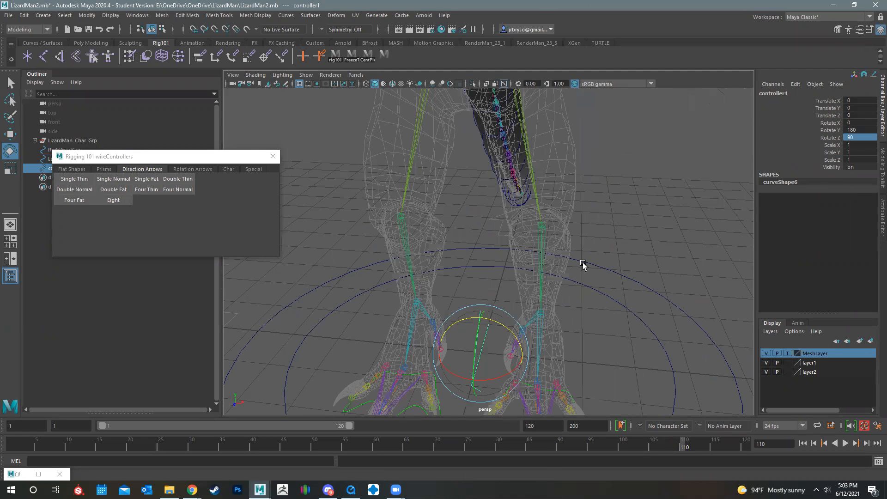
left_click_drag(583, 266, 581, 266, "alt")
key("w")
left_click_drag(475, 364, 534, 215)
left_click(766, 353)
left_click_drag(483, 277, 462, 275, "alt")
left_click_drag(490, 217, 358, 217)
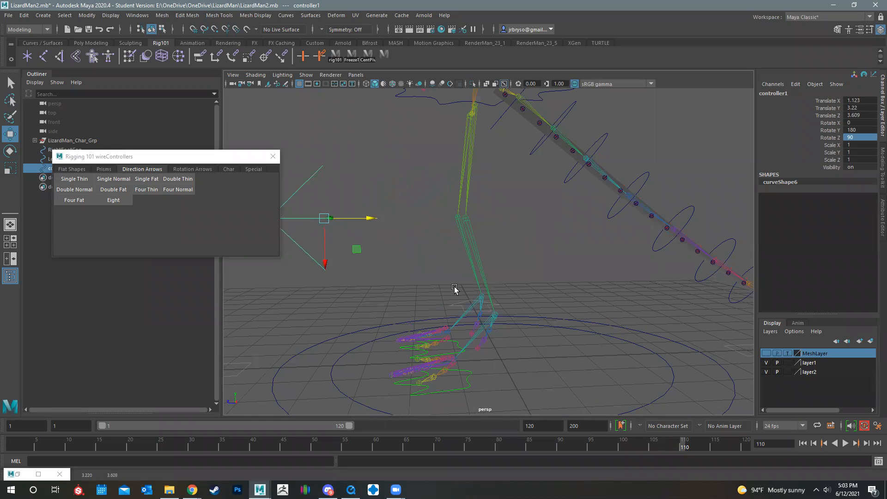
Scale the knee arrow down to about X 0.279, Y 0.725, Z 0.725 and freeze its transformations
mouse_move(559, 303)
left_mouse_down("alt")
mouse_move(546, 296)
mouse_move(557, 296)
left_mouse_up("alt")
key("r")
left_click_drag(434, 220, 433, 240)
left_click_drag(502, 269, 528, 255, "alt")
key("w")
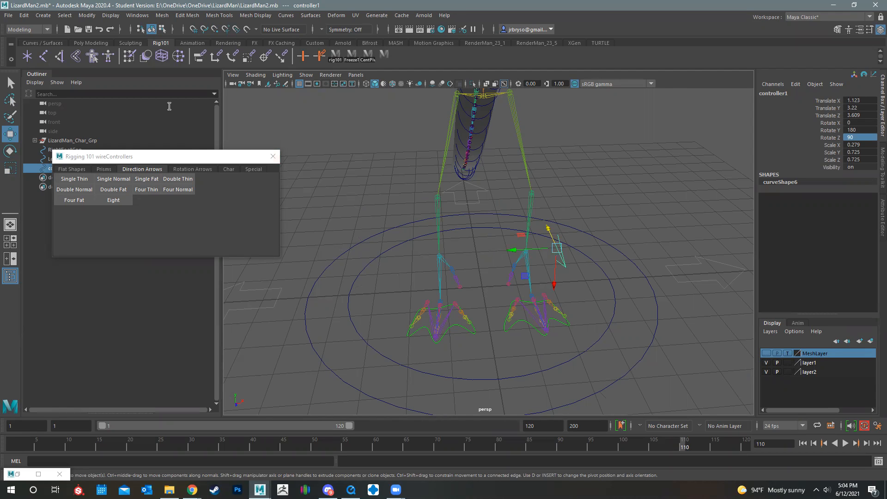
left_click(87, 16)
left_click(129, 58)
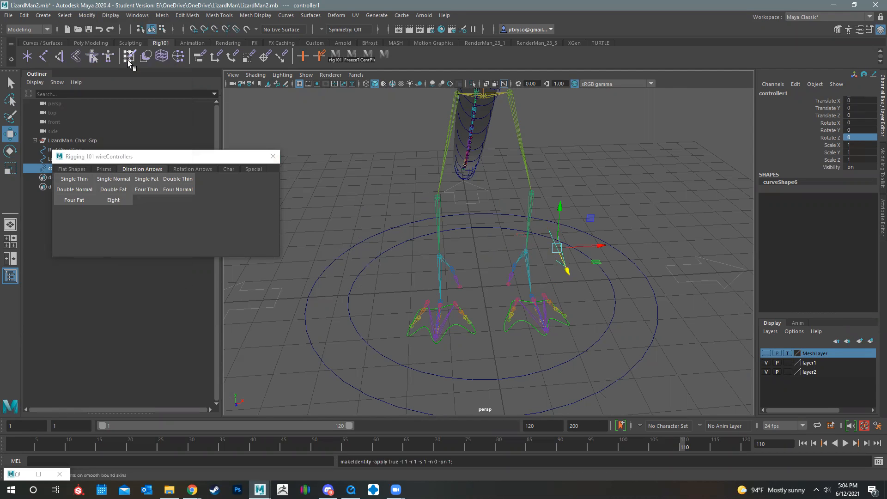
Mirror the left knee arrow to the right side through a grouped duplicate with Scale X -1, and unparent both arrows from their groups
left_click_drag(464, 248, 476, 254, "alt")
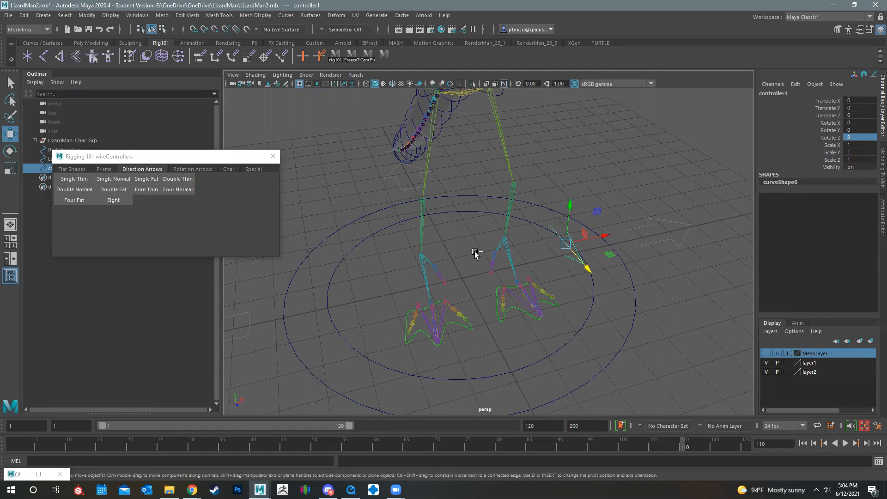
key("ctrl+g")
left_click(24, 16)
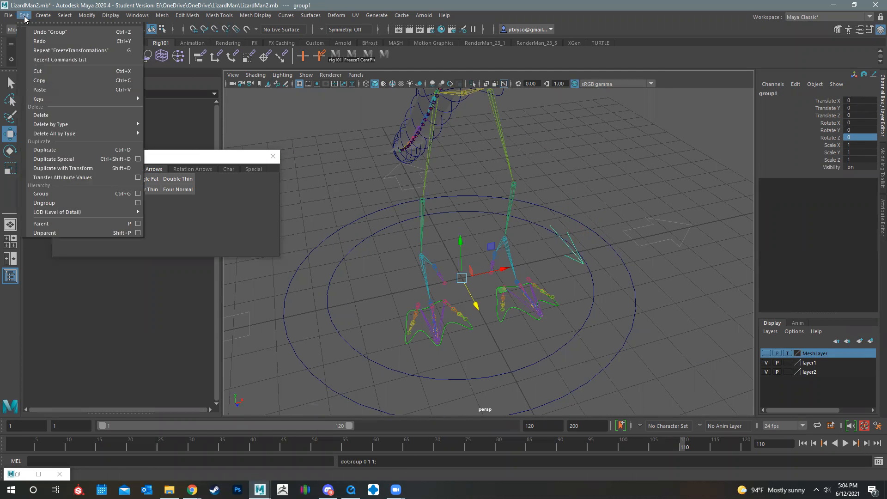
left_click_drag(430, 302, 552, 224, "alt")
left_click(550, 230)
left_click(579, 219)
left_click(572, 219, "shift")
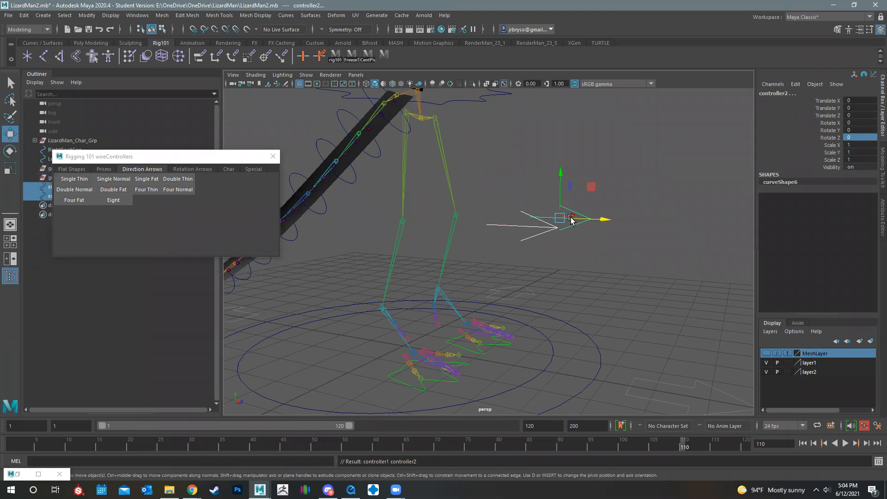
Freeze the transformations of both knee arrows and delete the leftover groups group1 and group2
left_click(88, 17)
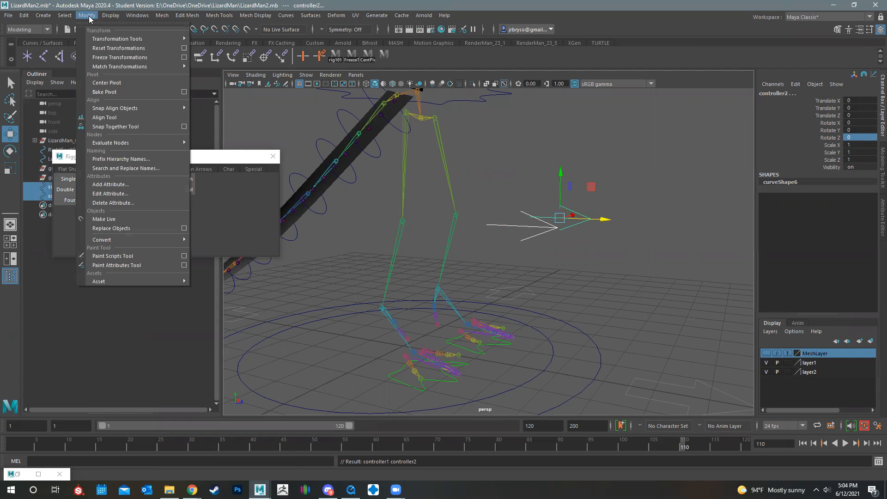
left_click(114, 61)
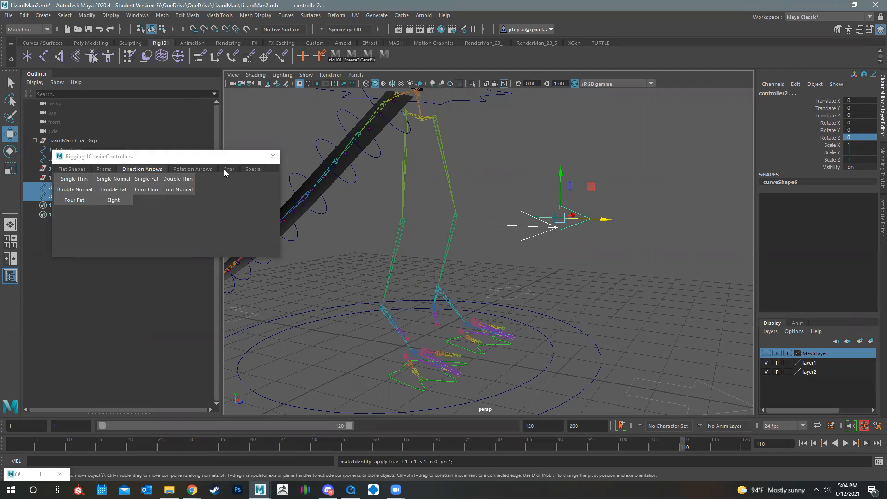
left_click_drag(222, 156, 216, 309)
left_click(53, 168)
left_click(61, 179, "shift")
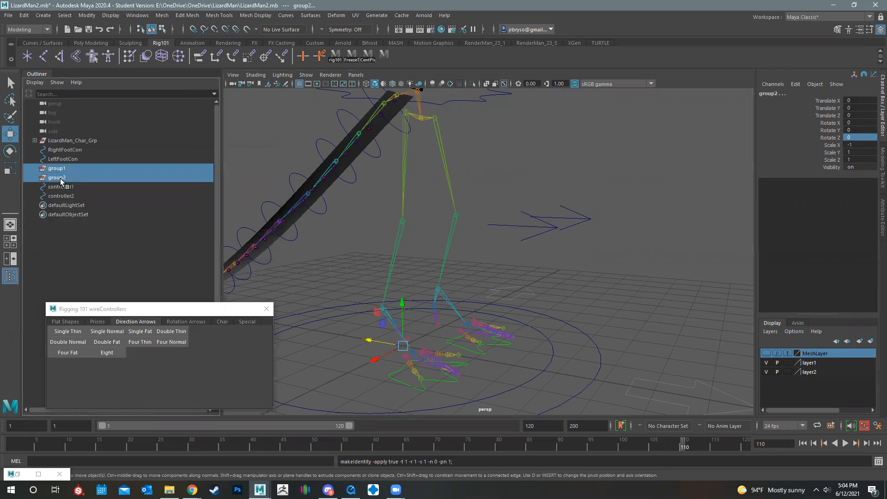
key("Delete")
Rename the left knee arrow controller2 as LeftKneeCon
left_click(72, 177)
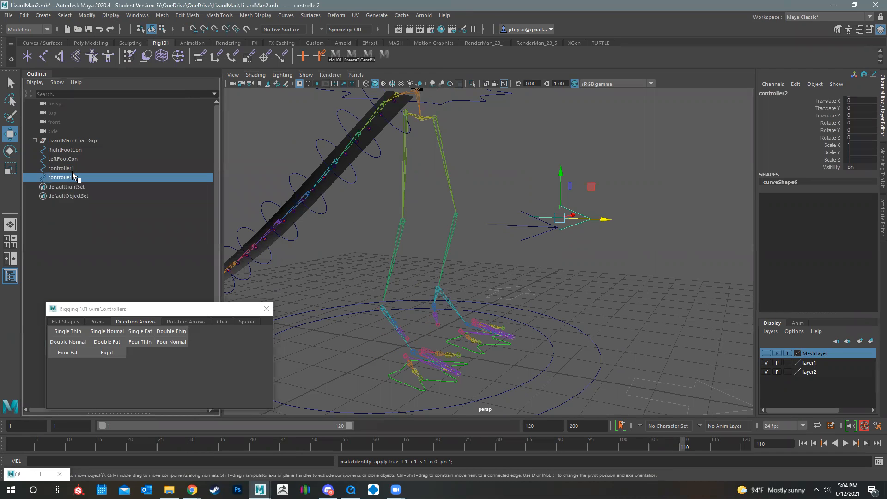
double_click(73, 177)
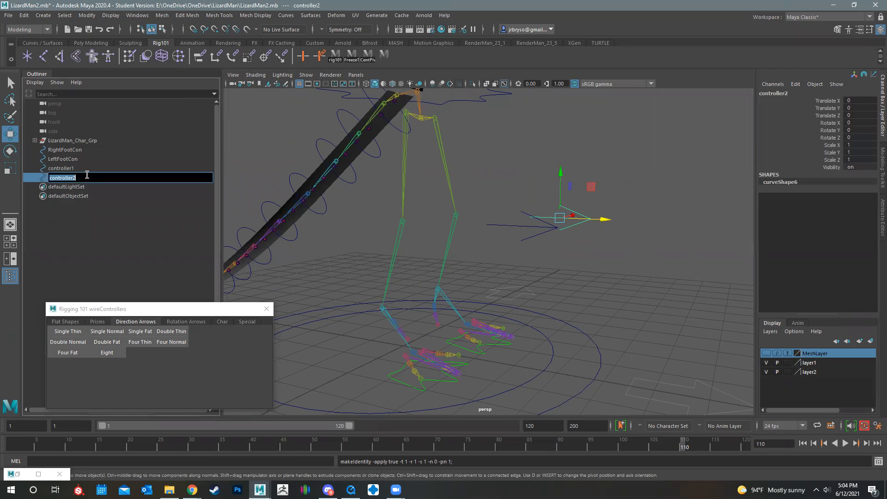
type("LeftKneeCon")
key("Return")
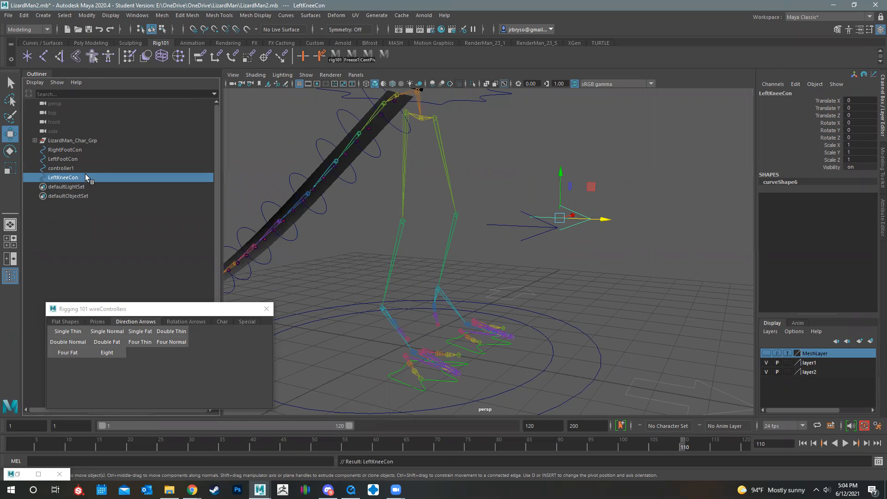
Rename the right knee arrow controller1 as RghtKneeCon and clear the selection
double_click(77, 168)
type("RghtKnee")
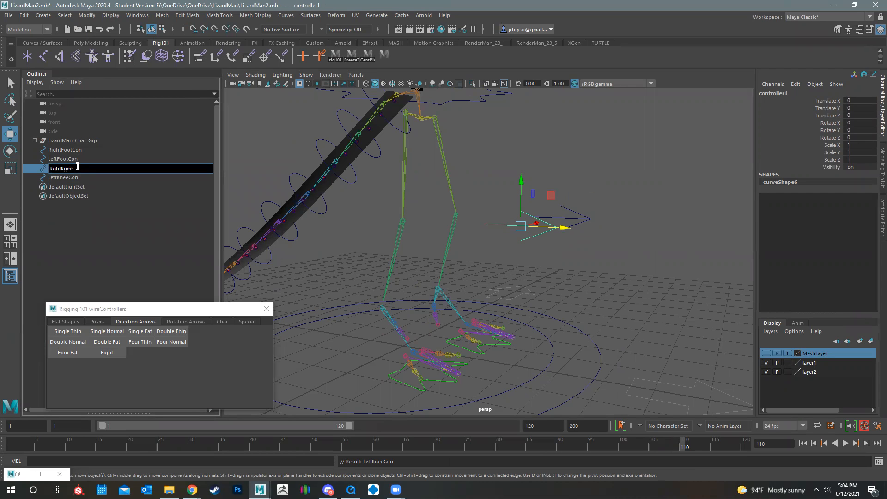
type("Con")
key("Return")
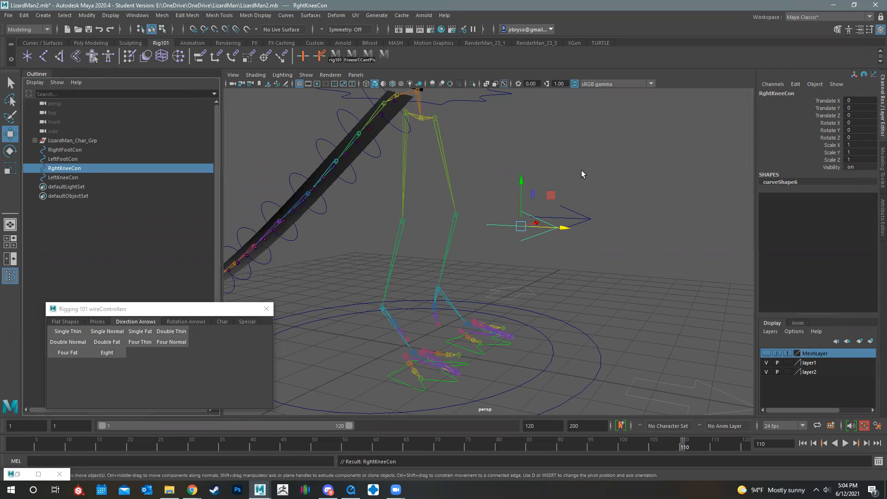
left_click(610, 181)
Examine the foot joints and look through the flat, prism and special wire controller shapes for one that suits the toes
left_click_drag(521, 188, 475, 372, "alt")
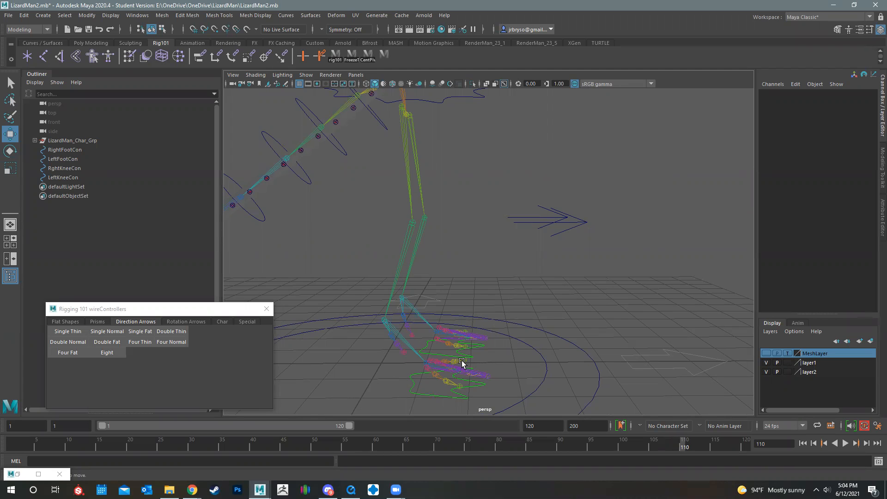
left_click_drag(552, 247, 627, 299, "alt")
mouse_move(527, 299)
left_mouse_down("alt")
mouse_move(518, 305)
mouse_move(532, 303)
left_mouse_up("alt")
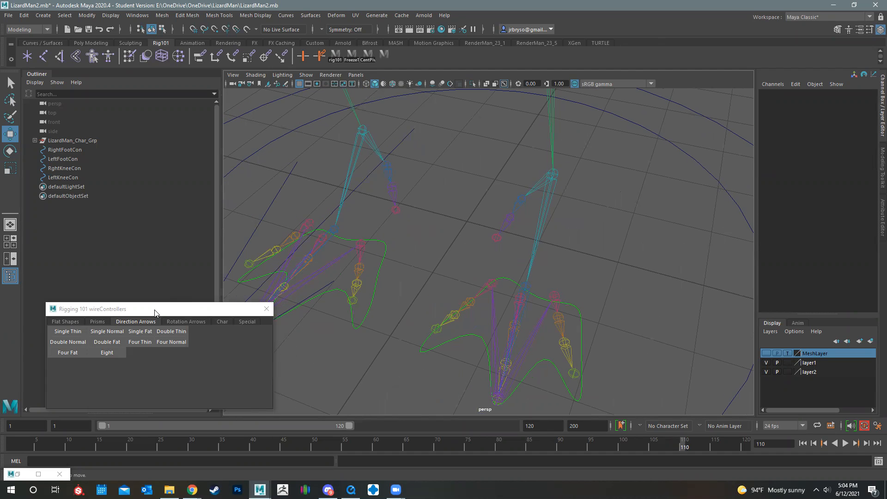
left_click_drag(163, 308, 231, 151)
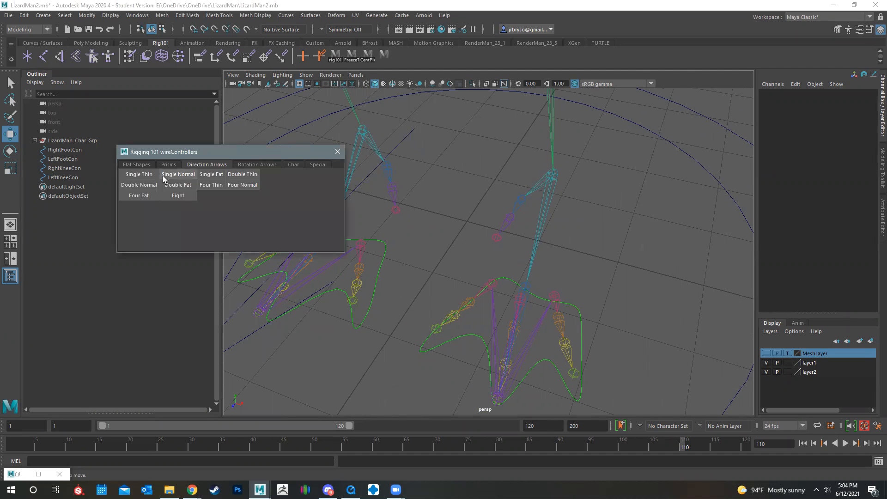
left_click(144, 165)
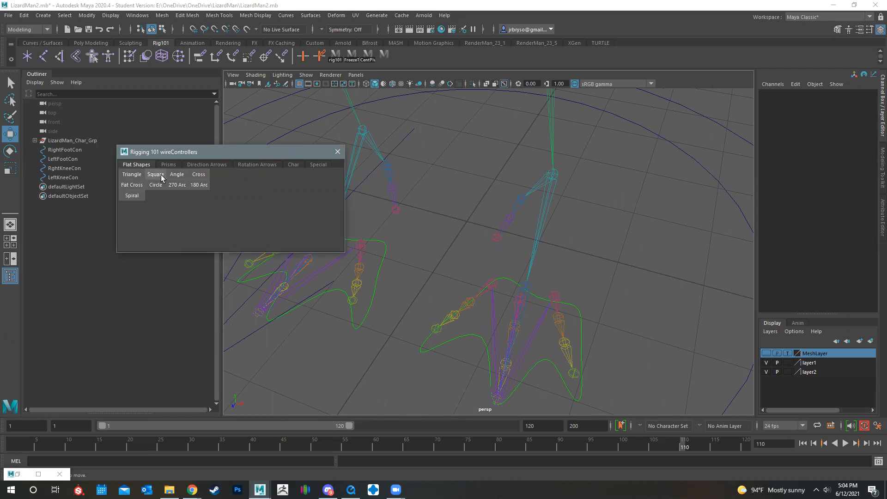
left_click_drag(528, 269, 466, 259, "alt")
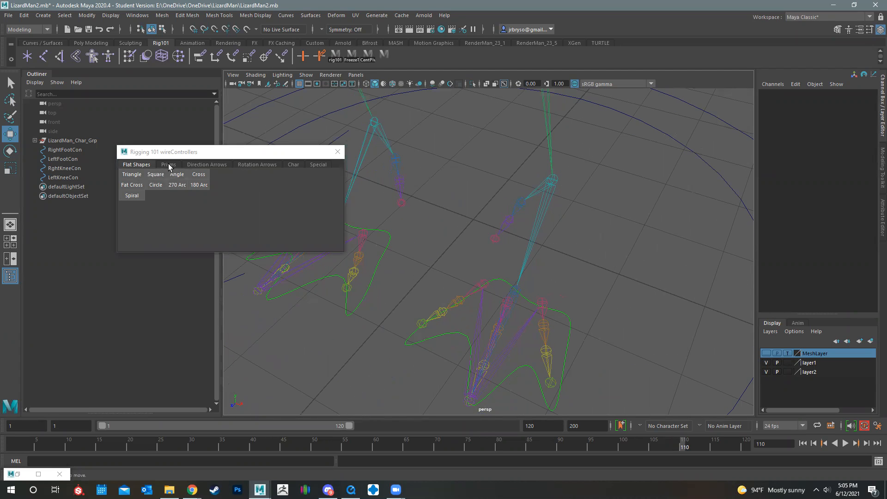
left_click(169, 165)
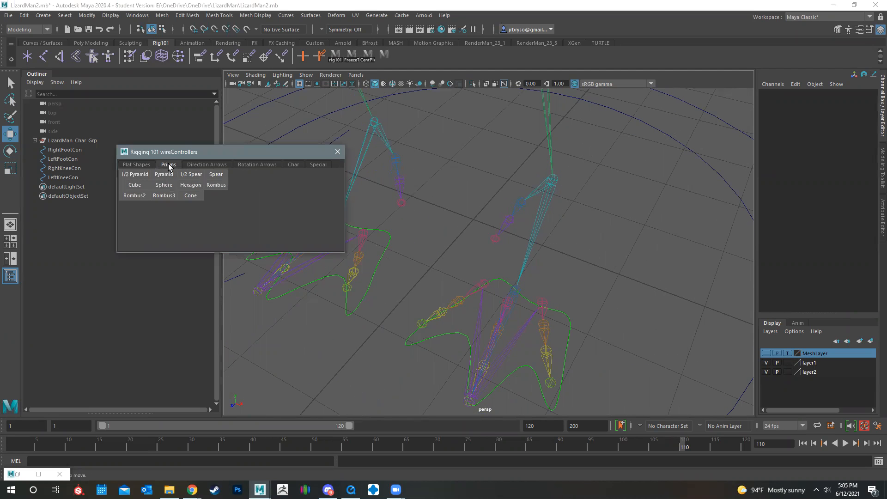
left_click(144, 164)
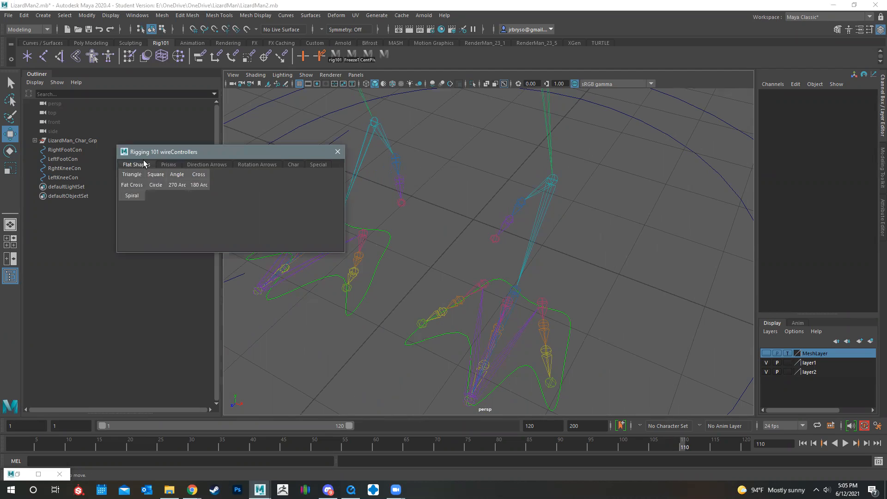
left_click(170, 164)
left_click(316, 164)
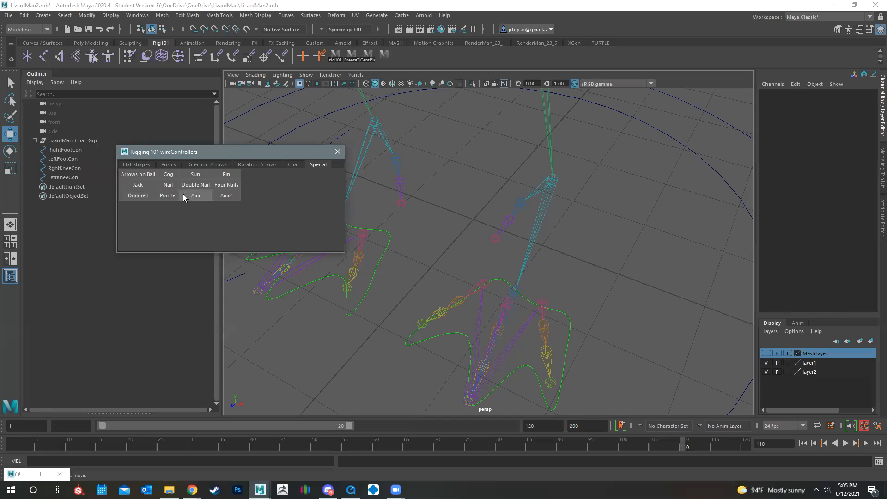
left_click(227, 175)
left_click_drag(470, 271, 426, 241, "alt")
key("Delete")
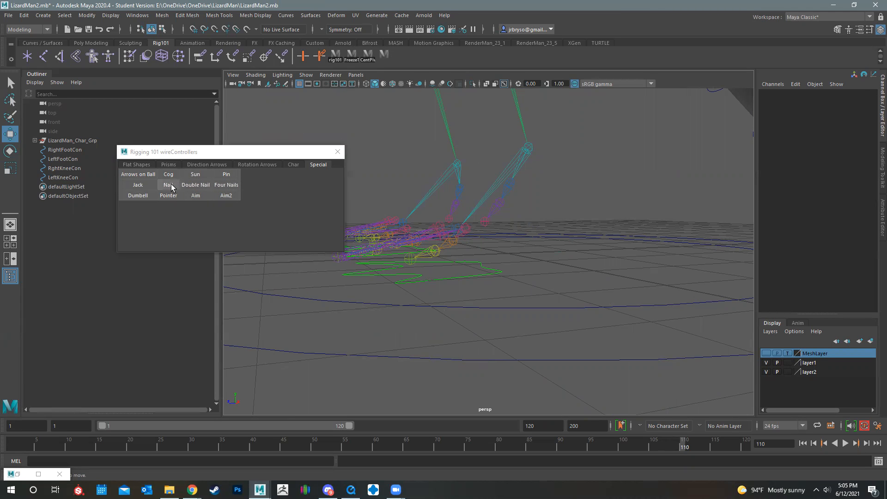
Create a nail-shaped controller at the origin and stand it upright with Rotate Z set to -90
left_click(197, 185)
key("f")
left_click_drag(513, 282, 483, 235, "alt")
key("e")
double_click(869, 137)
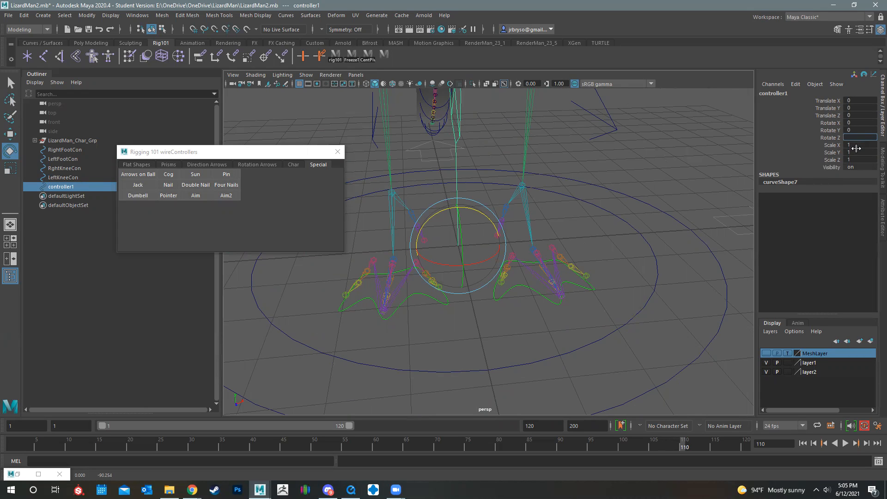
key("Return")
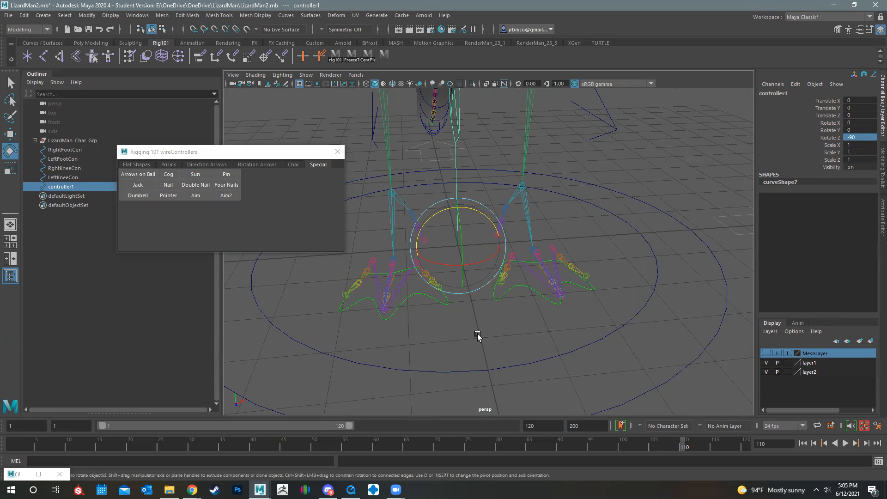
Scale the nail controller down uniformly to about 0.239, checking its size against the temporarily shown MeshLayer
left_click_drag(476, 332, 498, 246, "alt")
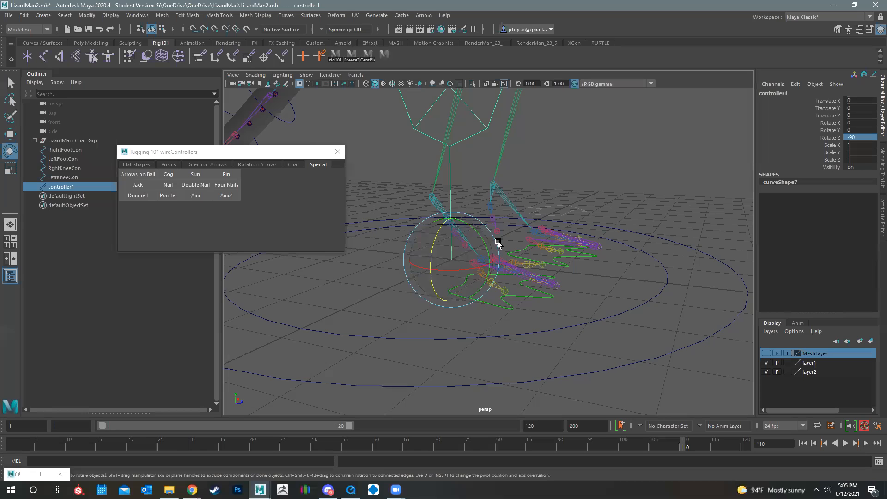
left_click_drag(565, 264, 569, 257, "alt")
key("w")
left_click_drag(511, 286, 551, 277, "alt")
key("r")
left_click_drag(452, 258, 309, 207)
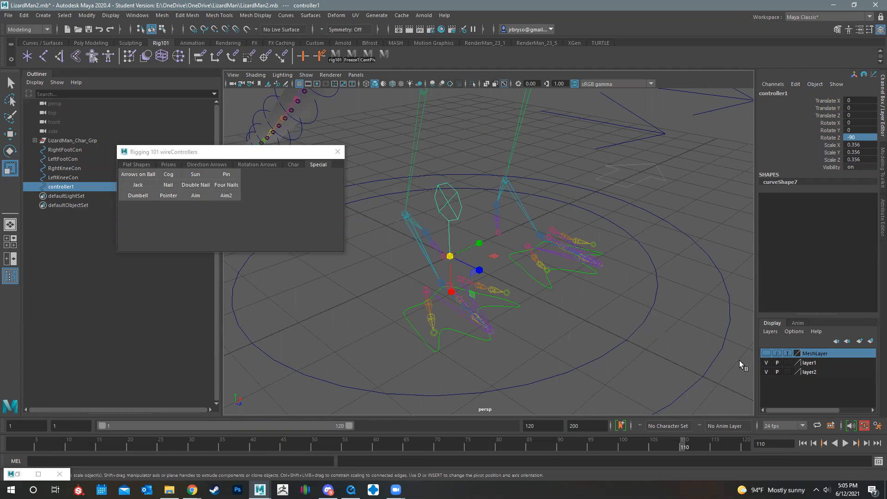
left_click(766, 354)
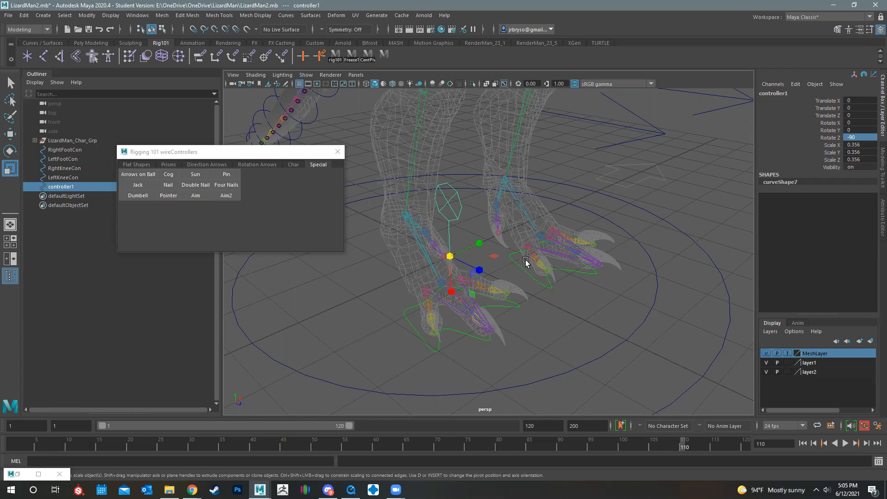
left_click(766, 354)
left_click_drag(655, 337, 504, 281, "alt")
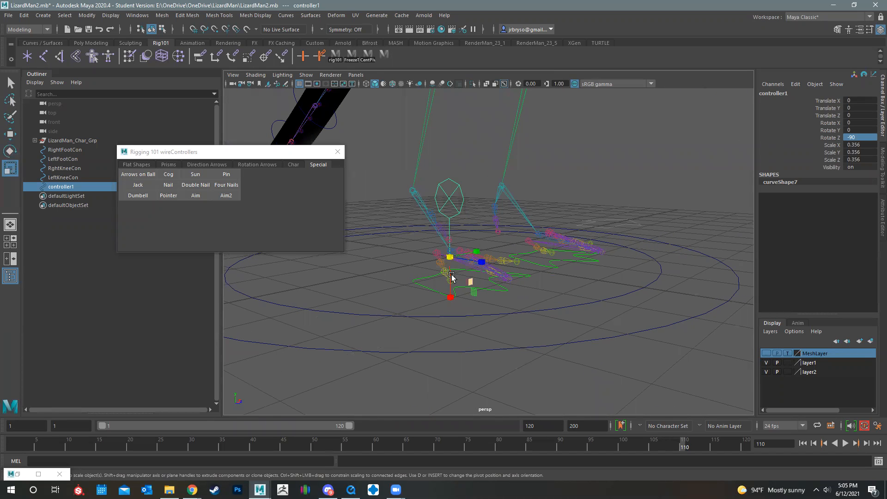
left_click_drag(451, 257, 426, 255)
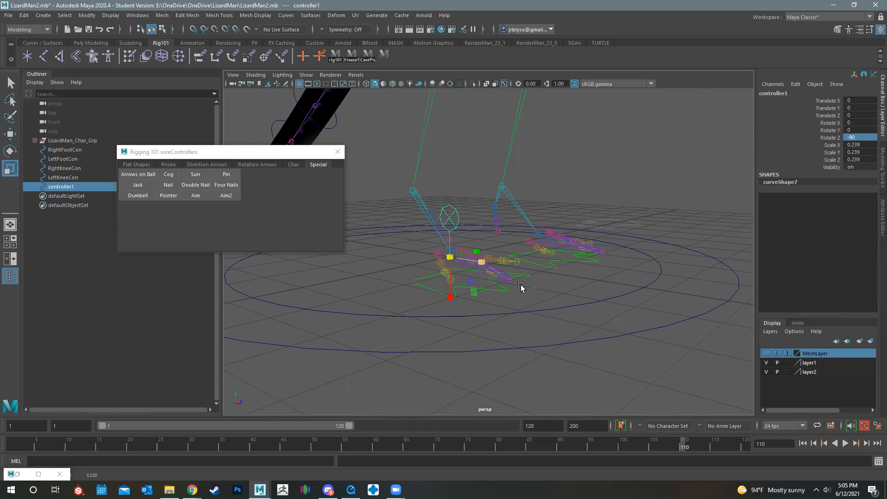
Freeze the transformations of the scaled and rotated nail controller
left_click_drag(521, 287, 456, 291, "alt")
right_click_drag(455, 291, 518, 328, "alt")
middle_click_drag(519, 328, 507, 309, "alt")
left_click_drag(476, 302, 508, 309, "alt")
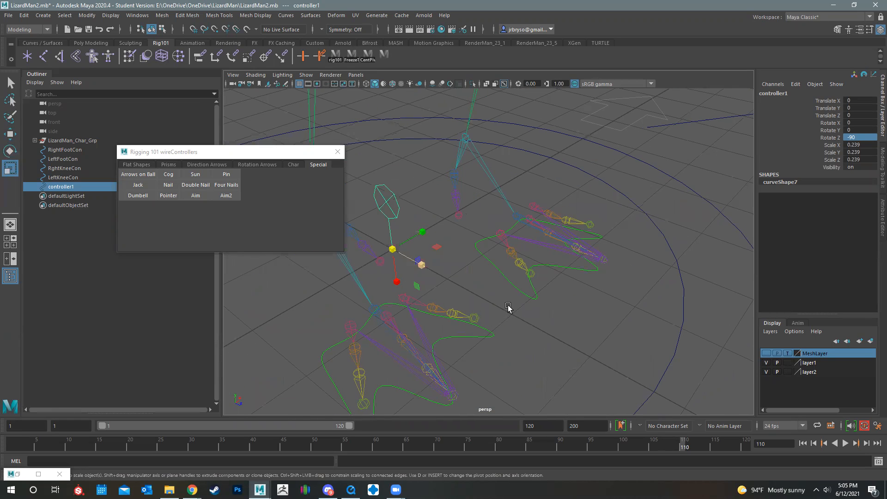
key("w")
left_click_drag(405, 293, 524, 186, "alt")
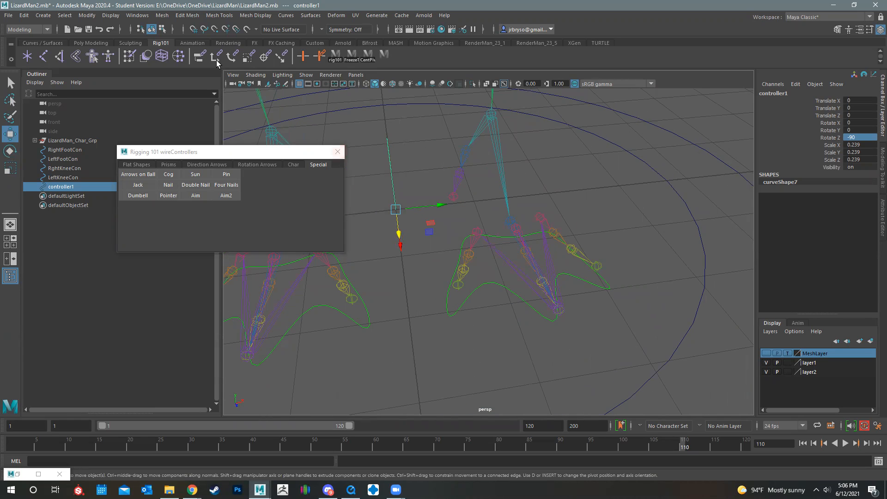
left_click(87, 16)
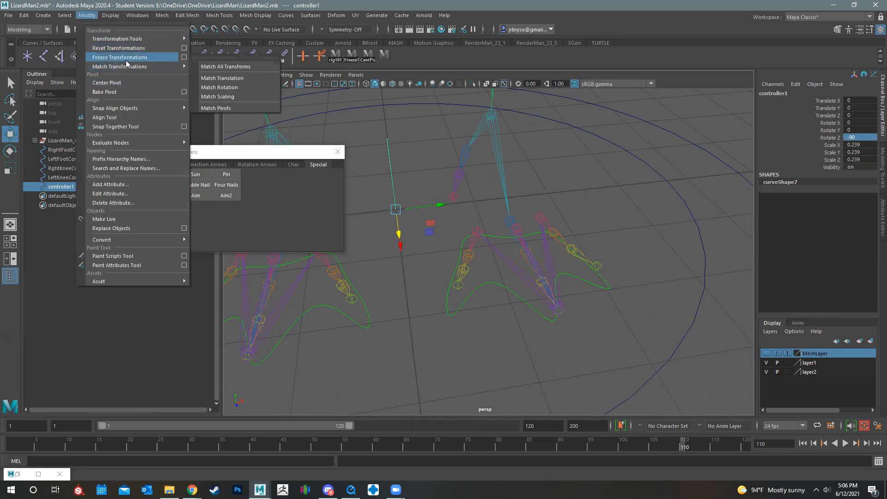
left_click(126, 61)
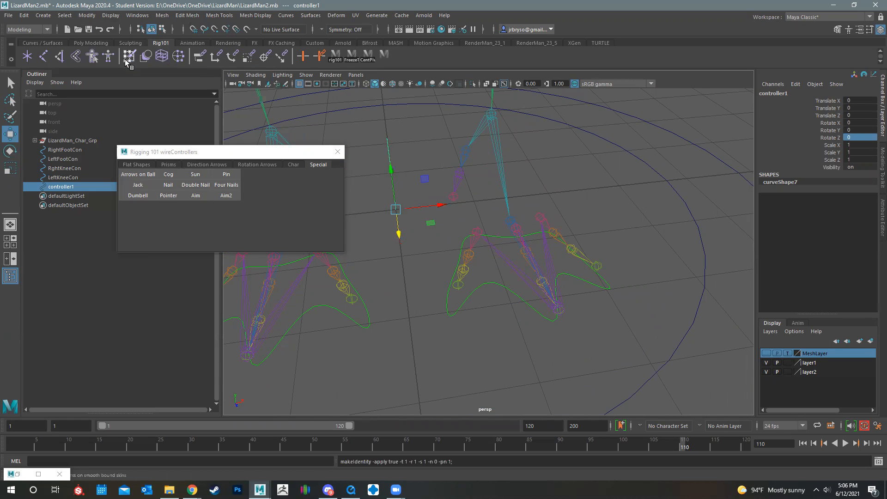
Rename the nail controller as LeftToeCon and move the wireControllers window clear of the left foot
left_click(767, 94)
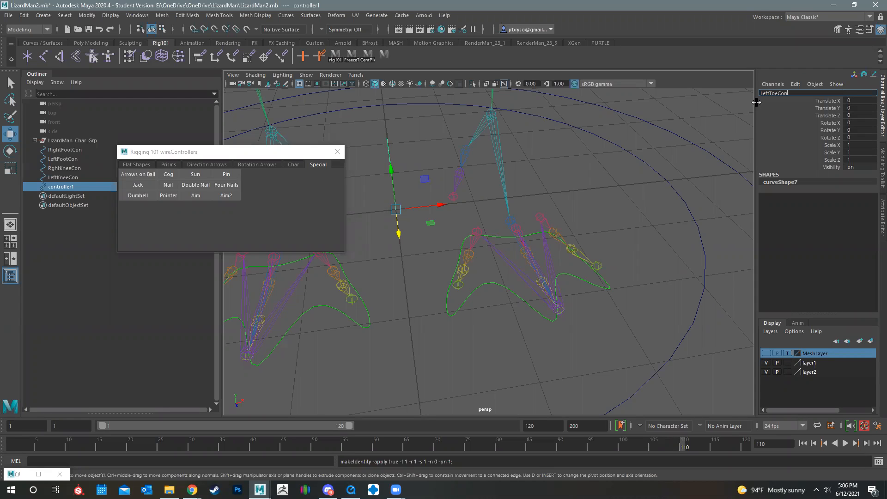
key("Return")
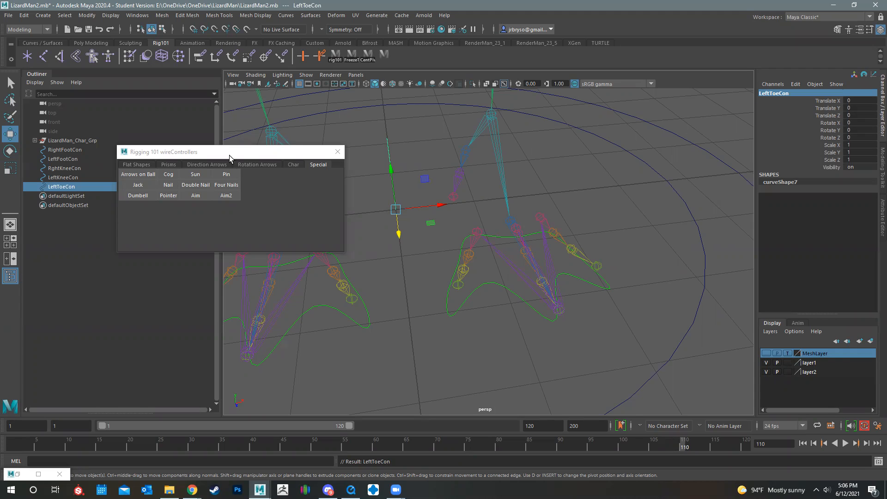
left_click(244, 159)
left_click_drag(244, 160, 139, 40)
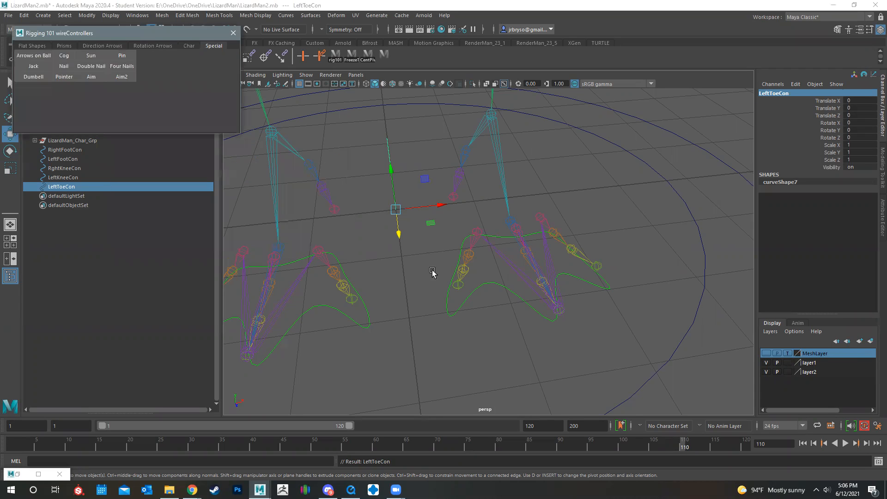
left_click_drag(476, 273, 349, 215, "alt")
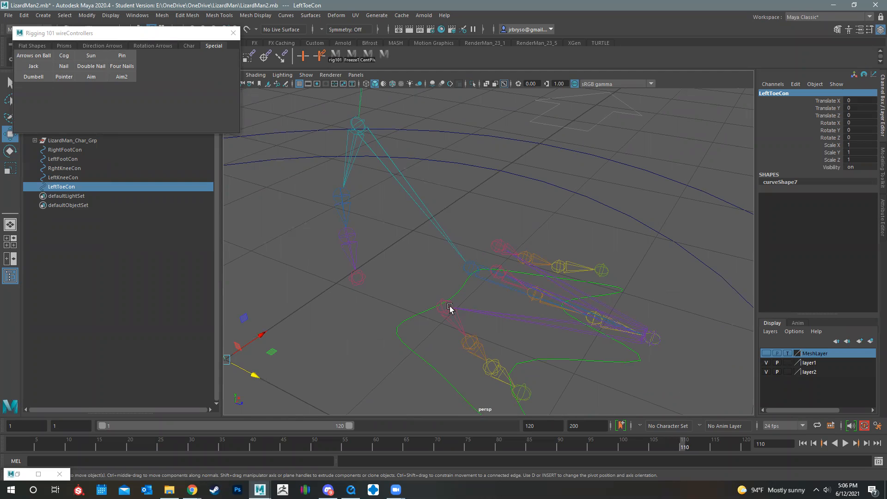
Group LeftToeCon under a parent group and rename that group ToeConOffsetGrp
left_click_drag(390, 233, 411, 358, "alt")
left_click_drag(400, 299, 430, 276, "alt")
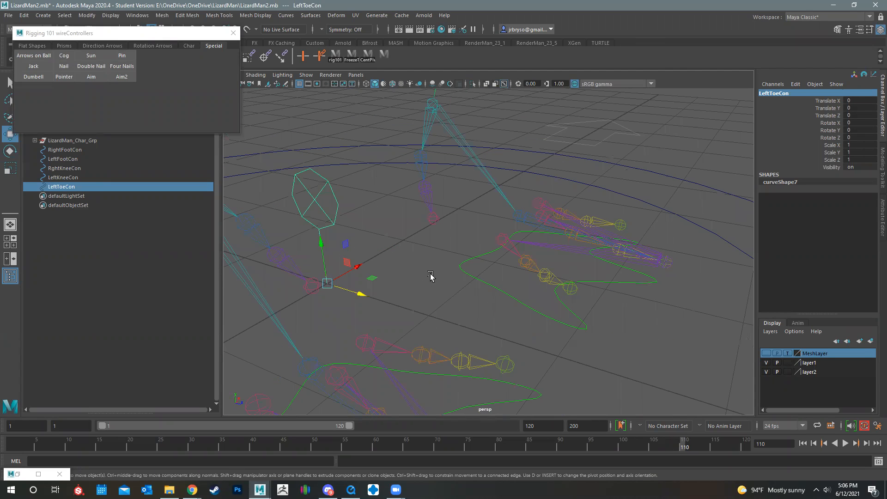
key("ctrl+g")
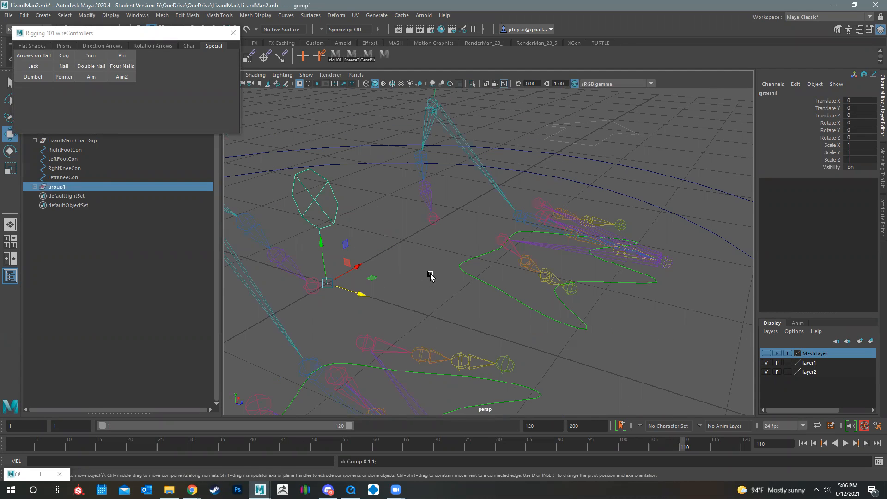
double_click(772, 94)
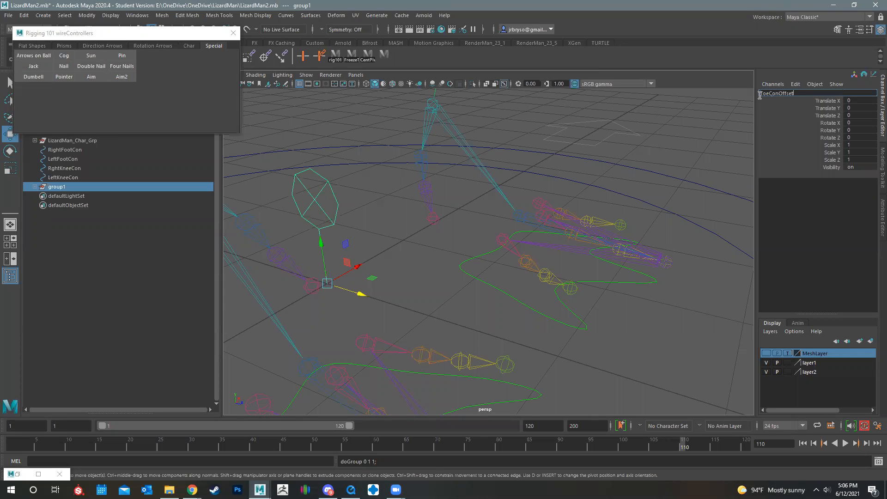
key("Return")
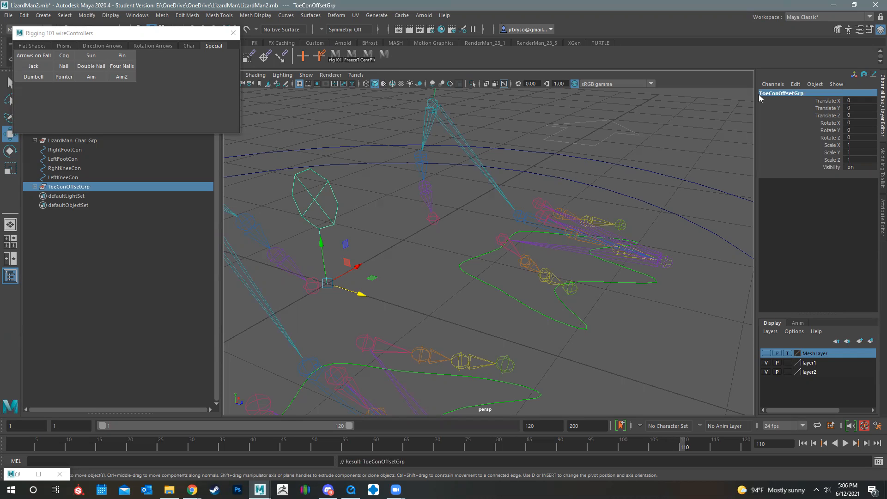
Snap ToeConOffsetGrp onto the base joint of the left foot's middle toe
mouse_move(432, 292)
left_mouse_down("alt")
mouse_move(440, 293)
mouse_move(437, 282)
left_mouse_up("alt")
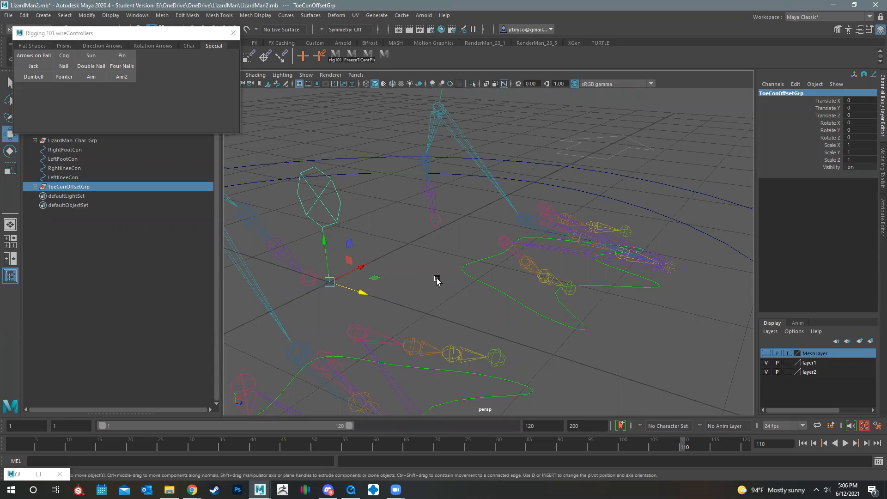
left_click_drag(358, 305, 515, 223, "alt")
left_click_drag(598, 239, 511, 305, "alt")
key("ctrl+z")
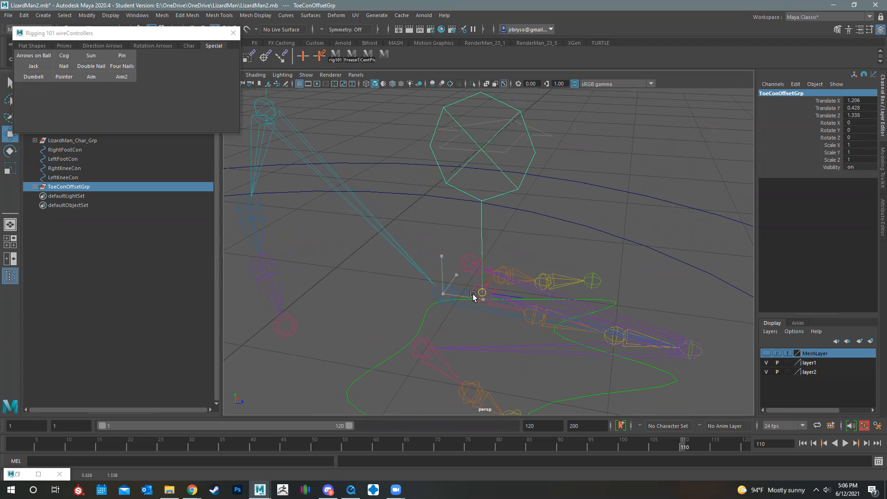
Rotate ToeConOffsetGrp to line up with the middle toe, about 14.7 in X and 8.0 in Y
left_click_drag(540, 256, 460, 280, "alt")
key("e")
left_click_drag(486, 360, 512, 257, "alt")
left_click_drag(517, 289, 517, 290)
left_click_drag(572, 305, 559, 286, "alt")
Duplicate the toe offset group twice and snap the copies to the middle toe's second and third joints
key("ctrl+d")
left_click_drag(508, 314, 480, 317, "alt")
key("w")
left_click_drag(452, 268, 504, 295)
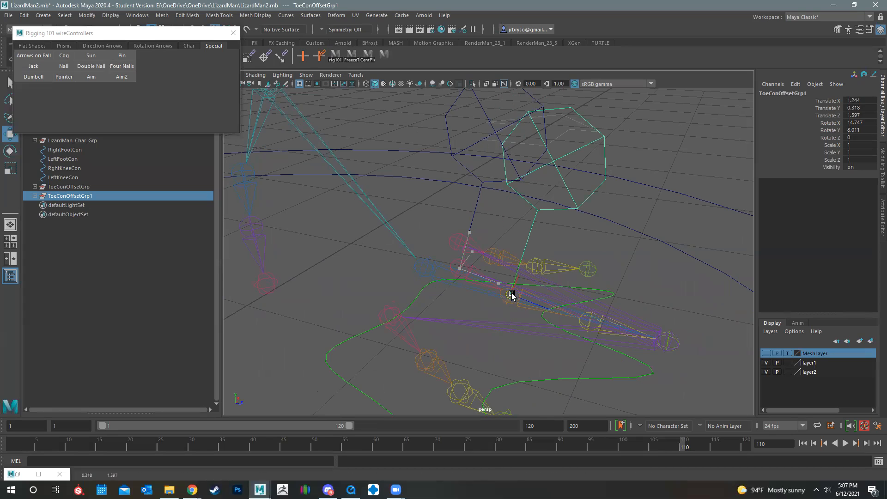
left_click_drag(565, 285, 480, 300, "alt")
key("ctrl+d")
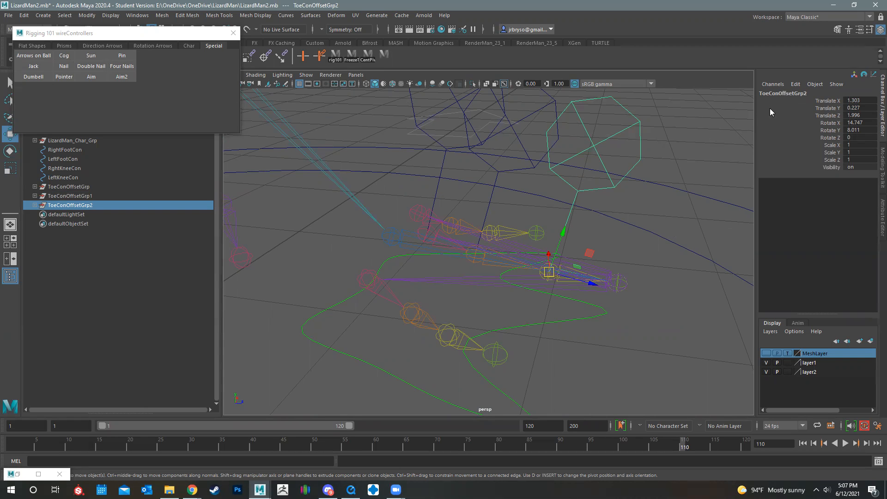
Duplicate the offset group again and snap the copy to the outer toe's base joint
left_click_drag(581, 244, 503, 254, "alt")
key("ctrl+d")
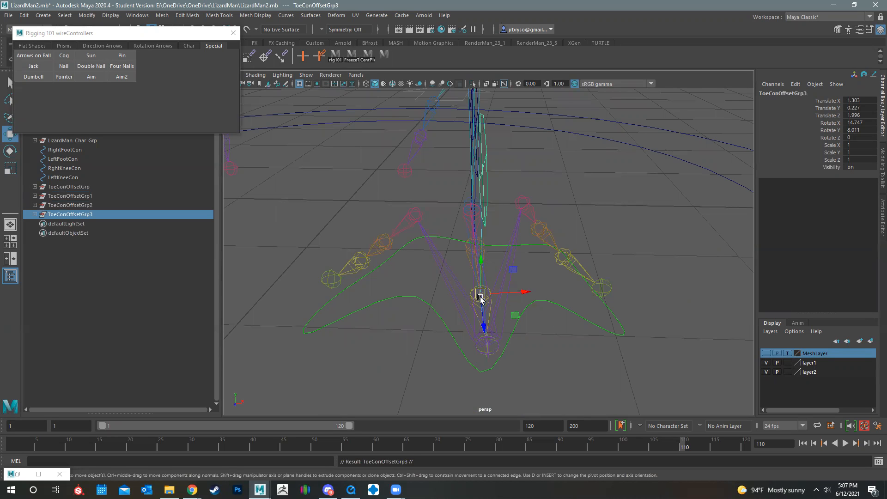
left_click_drag(483, 295, 526, 205)
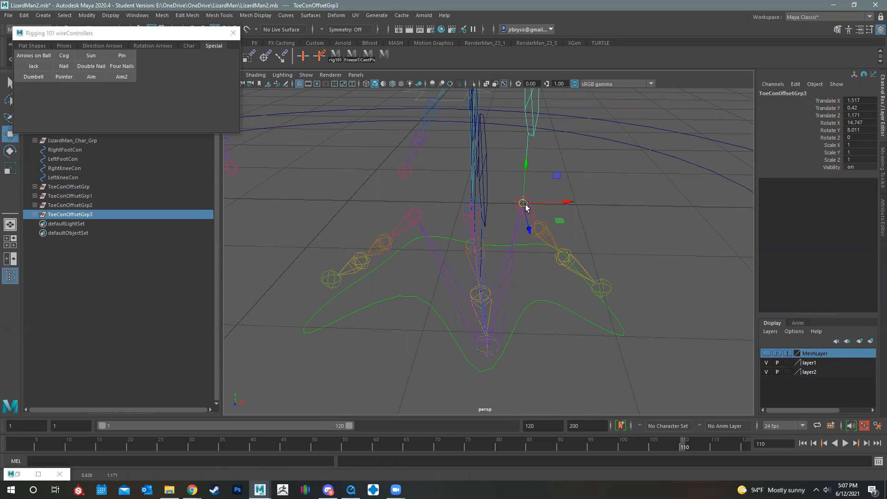
Rotate the outer toe's base controller group to follow the toe, about 24.7 in X, 30.8 in Y and -1.1 in Z
key("e")
left_click_drag(626, 195, 572, 200, "alt")
left_click_drag(531, 242, 579, 316, "alt")
left_click_drag(578, 201, 564, 207)
left_click_drag(568, 255, 398, 285, "alt")
left_click_drag(486, 264, 554, 228, "alt")
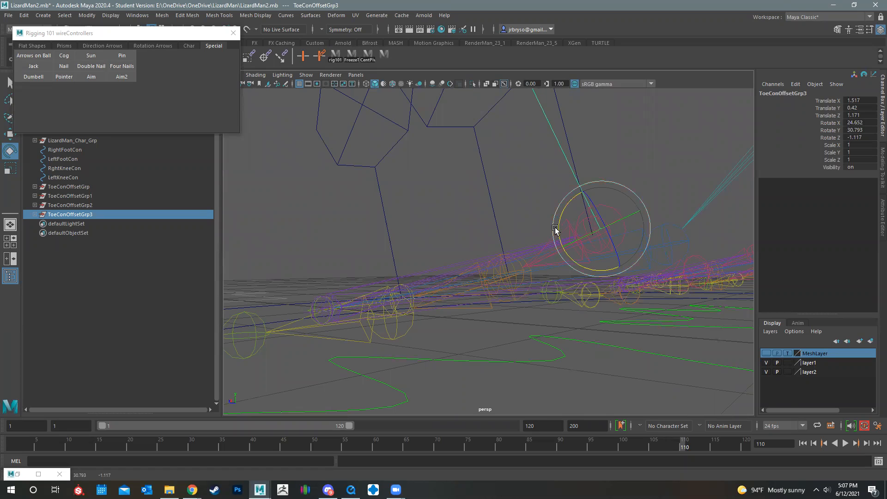
left_click_drag(484, 240, 568, 272, "alt")
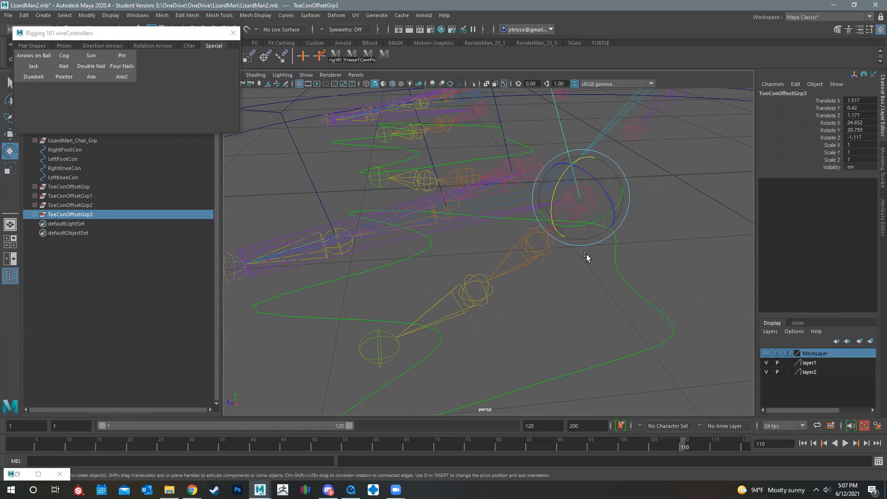
Duplicate the outer toe's offset group, snap it to the second joint and adjust its Rotate X to about 16.5
key("ctrl+d")
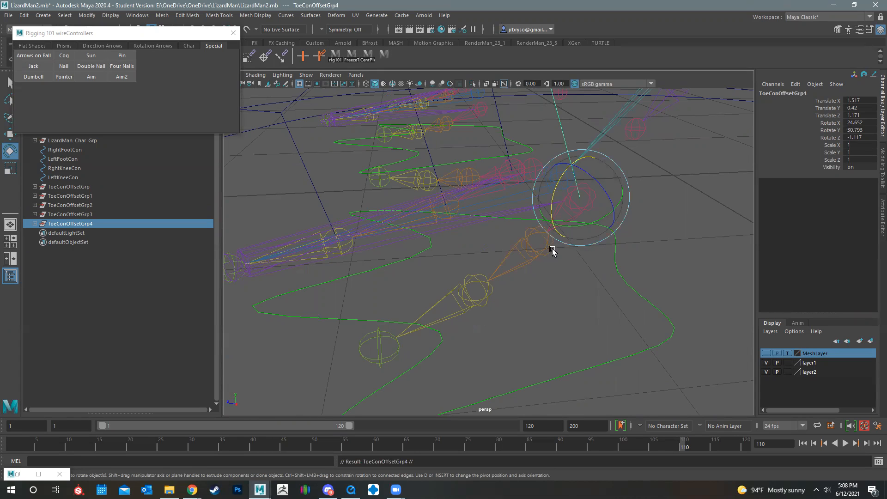
key("w")
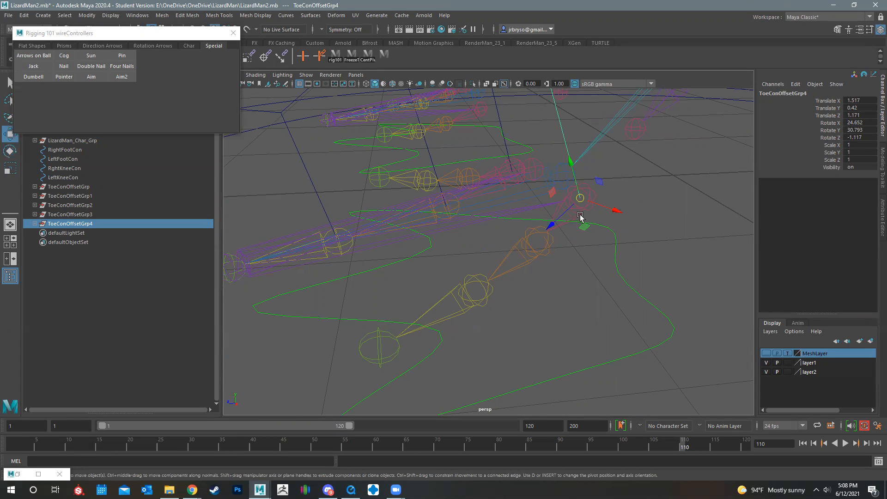
left_click_drag(580, 199, 538, 242)
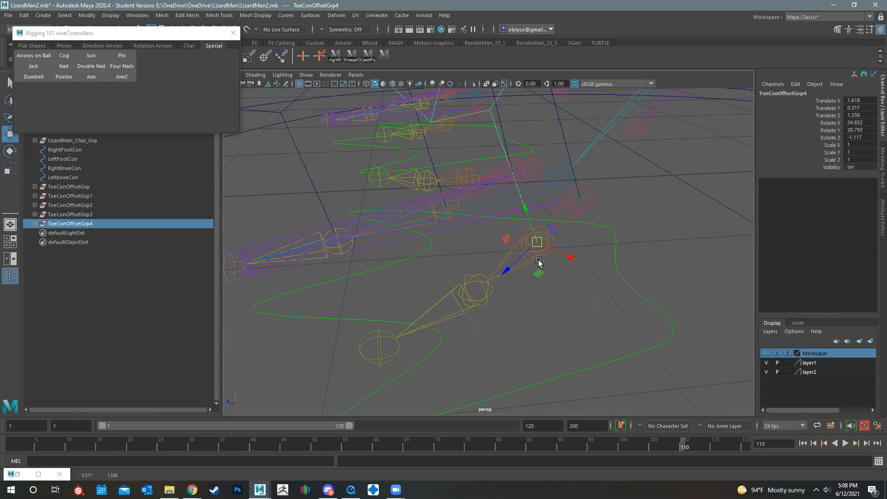
key("e")
left_click_drag(486, 252, 546, 203, "alt")
left_click_drag(596, 242, 603, 208, "alt")
left_click_drag(530, 243, 475, 274, "alt")
Duplicate the group for the outer toe's third joint, snap it there and rotate it to about 16.7, 32.0, -0.7
key("ctrl+d")
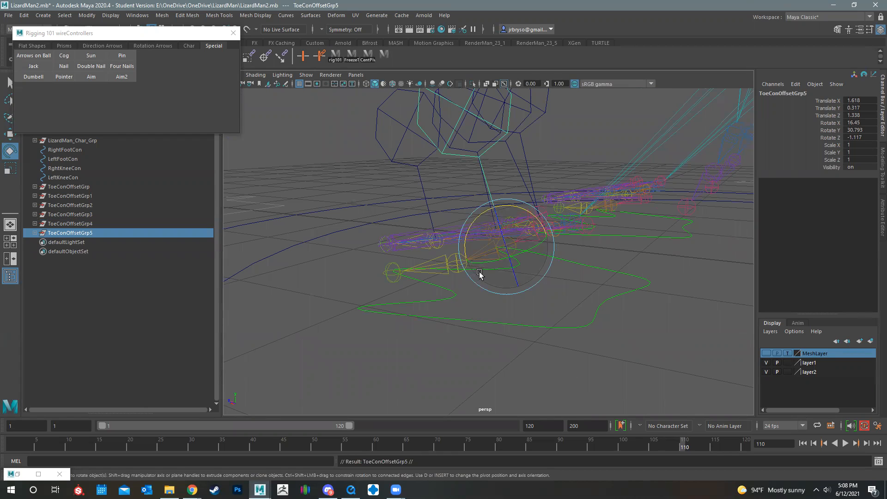
key("w")
left_click_drag(510, 257, 570, 308)
key("e")
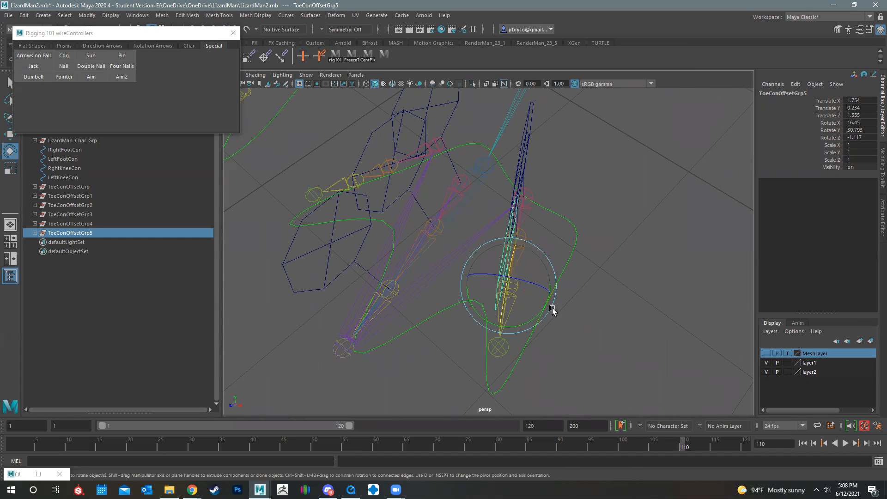
left_click_drag(519, 330, 466, 286)
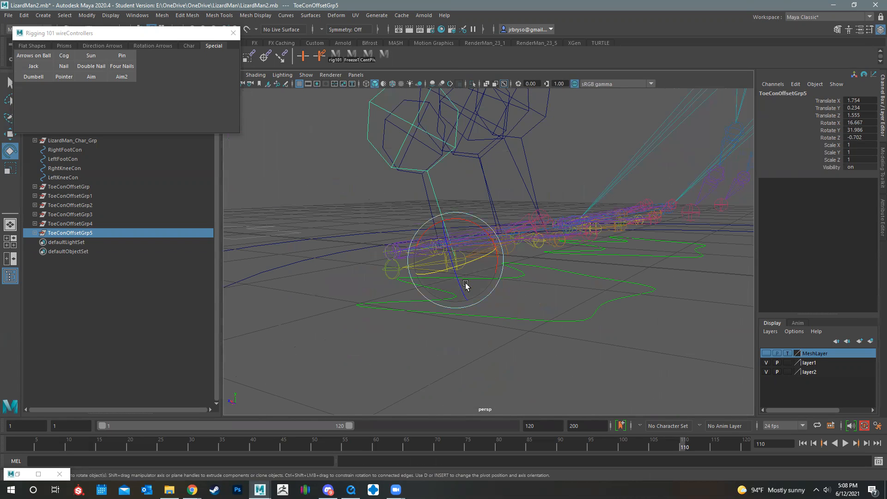
left_click_drag(505, 223, 535, 280, "alt")
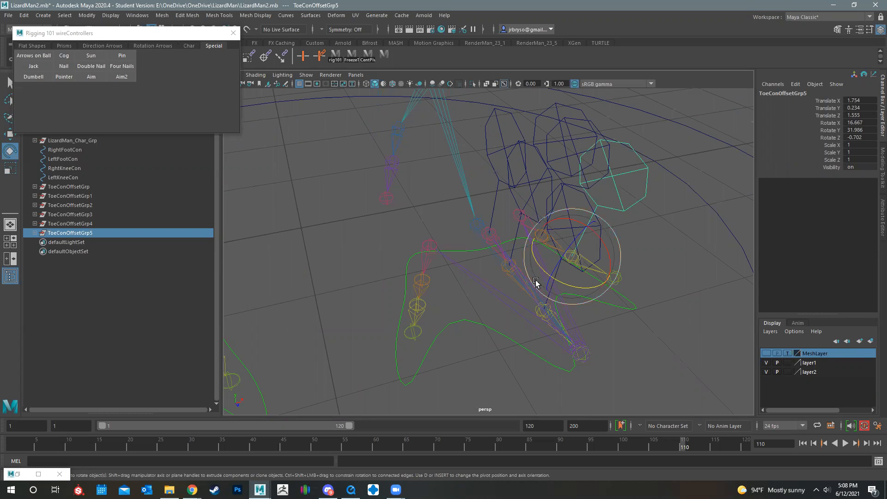
Duplicate the group, snap it to the inner toe's base joint and rotate it to about 6.5, -28.1, -1.1
mouse_move(453, 249)
left_mouse_down("alt")
mouse_move(424, 247)
mouse_move(466, 244)
left_mouse_up("alt")
key("ctrl+d")
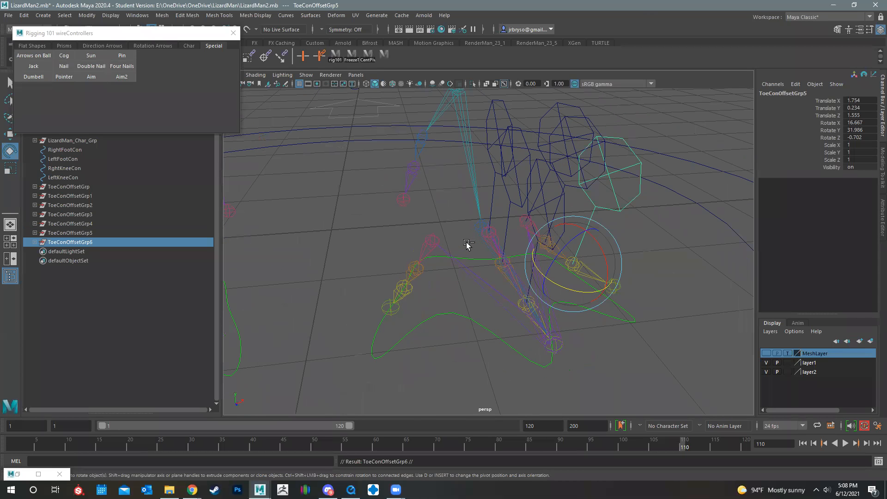
key("w")
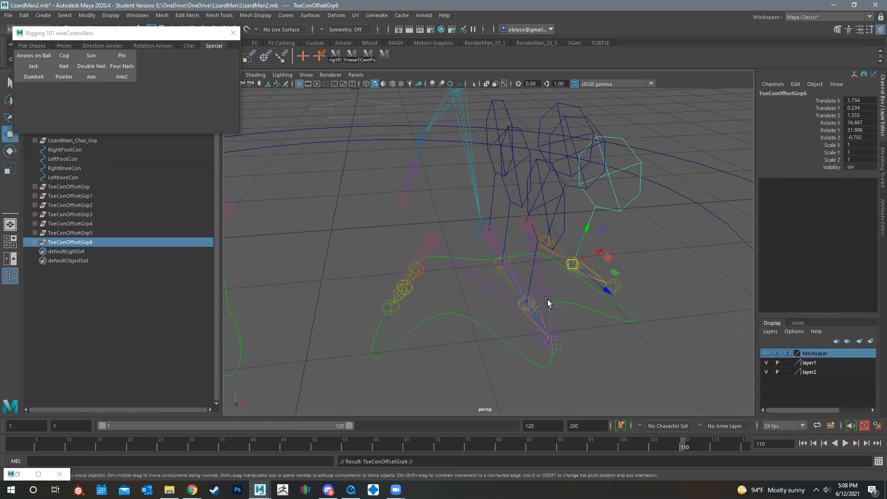
left_click_drag(568, 265, 443, 287)
key("e")
left_click_drag(484, 247, 513, 243)
Duplicate the inner toe's offset group for its second and third joints and check their alignment along the toe
key("ctrl+d")
left_click_drag(449, 336, 492, 314, "alt")
key("w")
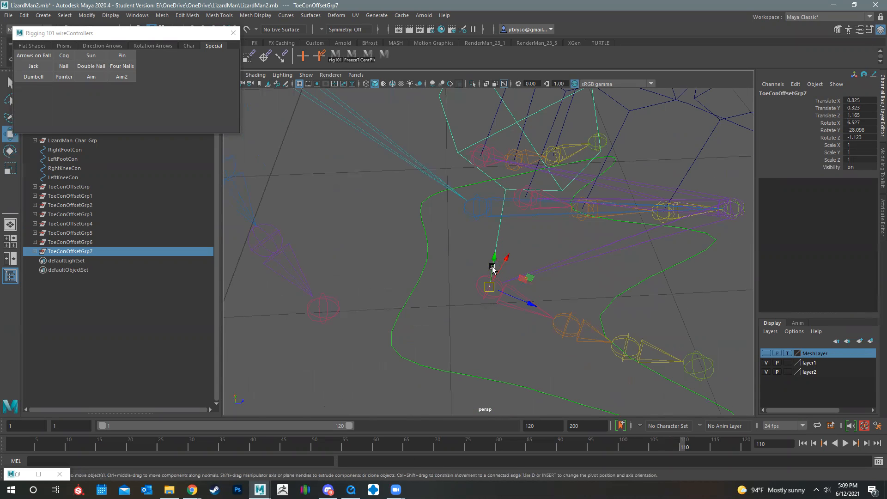
left_click_drag(490, 288, 627, 348)
key("ctrl+d")
left_click_drag(568, 318, 594, 315, "alt")
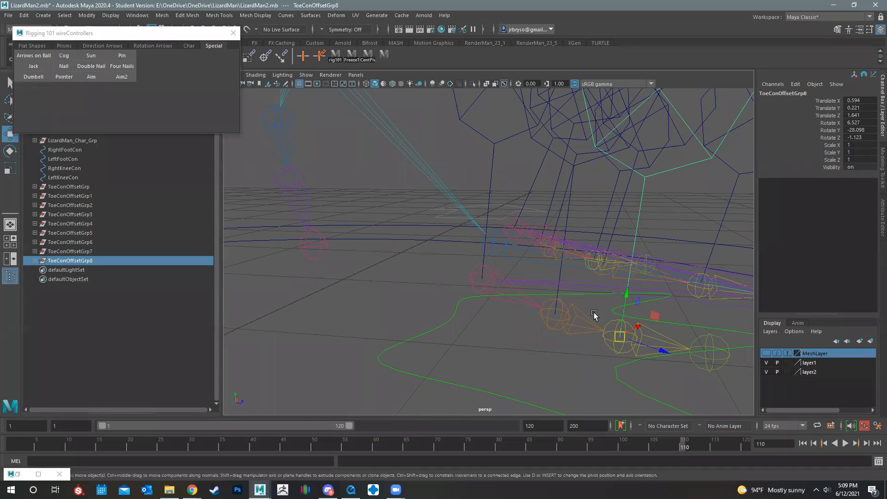
key("e")
key("f")
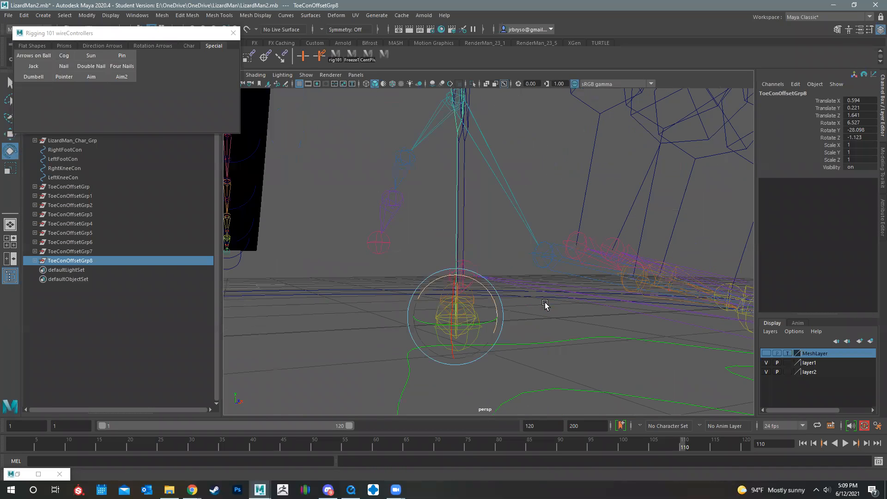
left_click_drag(469, 271, 496, 320, "alt")
Duplicate the offset group and snap the copy to the upper joint of the back toe, using MeshLayer as a temporary reference
key("ctrl+d")
key("w")
key("w")
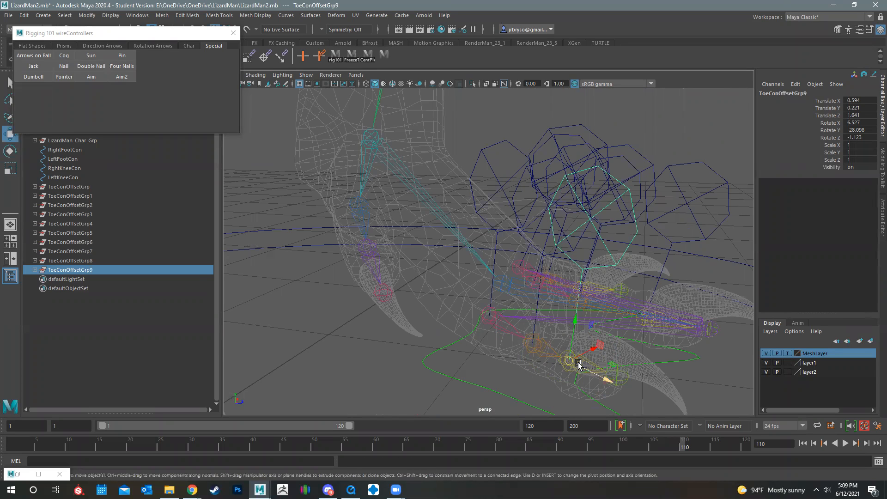
left_click_drag(564, 360, 359, 204)
left_click(766, 353)
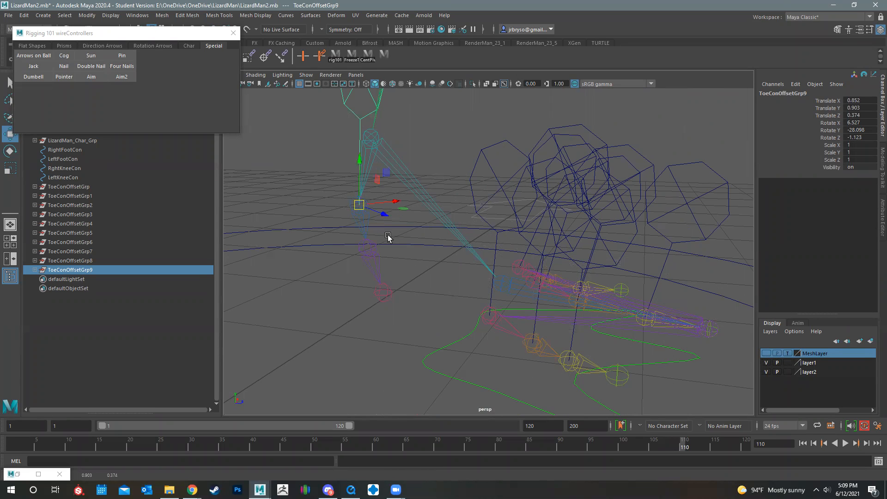
Rotate the back toe's upper controller group so its nail points backward from the leg, with MeshLayer shown for reference
key("e")
left_click_drag(332, 177, 350, 207)
left_click_drag(373, 282, 490, 326, "alt")
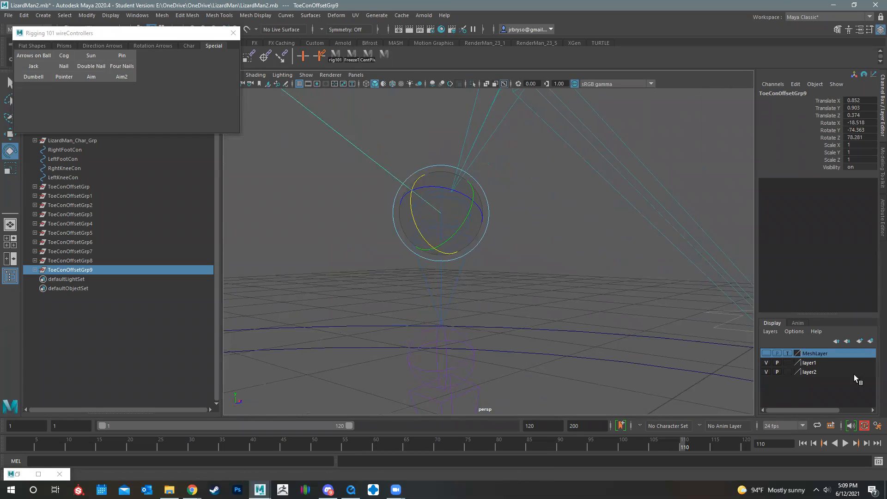
left_click(765, 354)
left_click_drag(497, 215, 438, 256, "alt")
left_click_drag(438, 256, 485, 227)
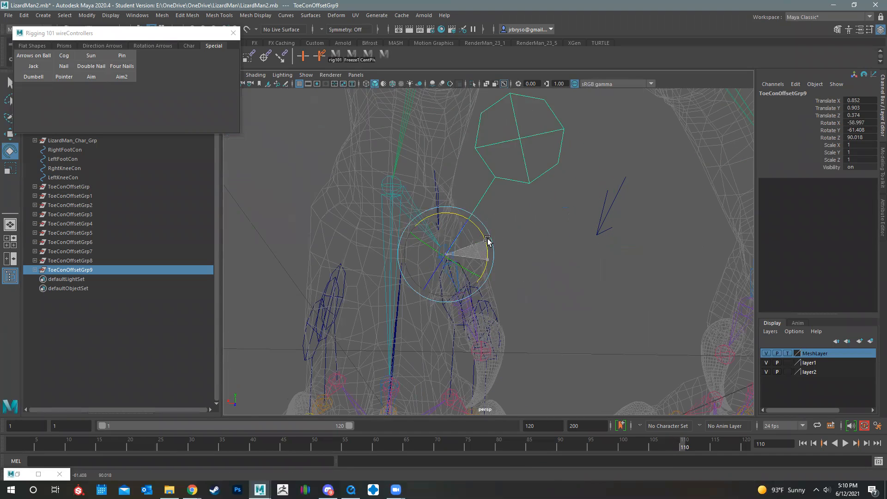
left_click_drag(553, 298, 545, 344, "alt")
Duplicate the back toe's group, snap it to the next joint down and rotate it to about -27.0, -60.6, 93.7
scroll(545, 345, "up", 4)
key("ctrl+d")
key("w")
key("v")
left_click_drag(442, 231, 639, 285)
left_click(767, 354)
key("e")
left_click(766, 353)
left_click_drag(545, 243, 490, 249, "alt")
Select ToeConOffsetGrp through ToeConOffsetGrp10 and scale them all down uniformly to about 0.436
key("r")
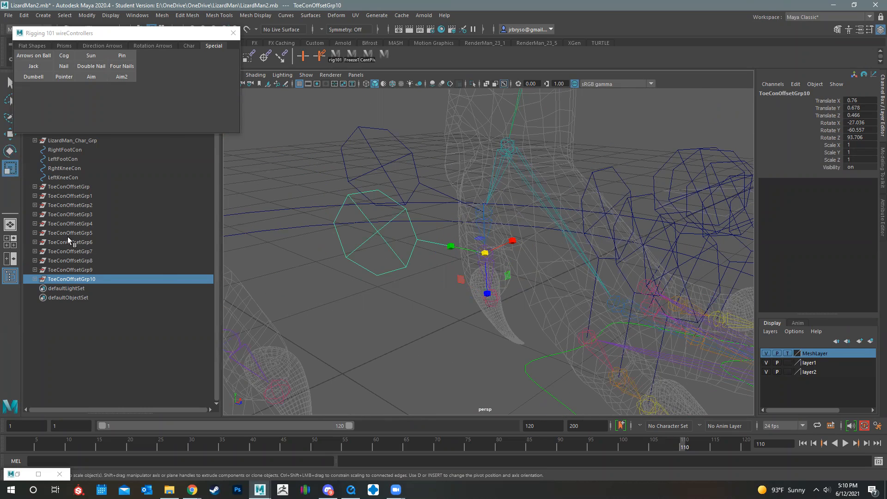
left_click(68, 187)
left_click(71, 279, "shift")
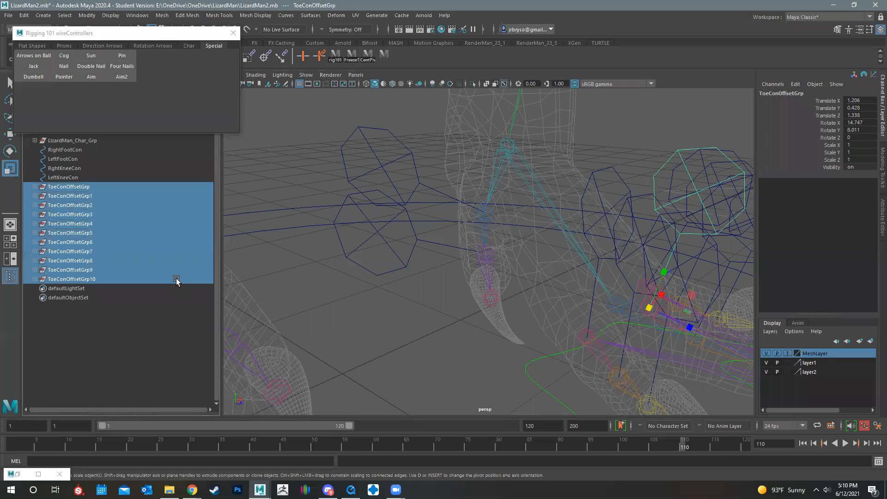
left_click_drag(470, 239, 348, 221, "alt")
left_click_drag(430, 251, 573, 258, "alt")
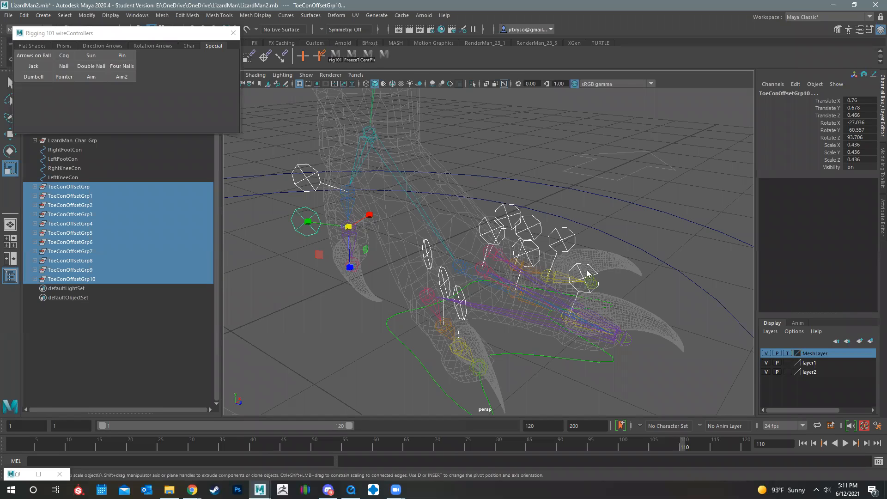
Select ToeConOffsetGrp through ToeConOffsetGrp10 and replace "Toe" with "LeftToe" in the names throughout their hierarchies
left_click(63, 187)
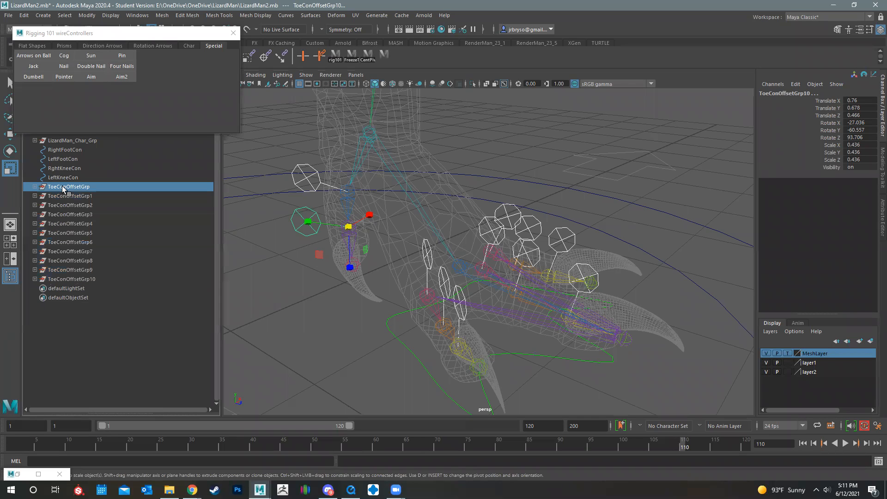
double_click(64, 188)
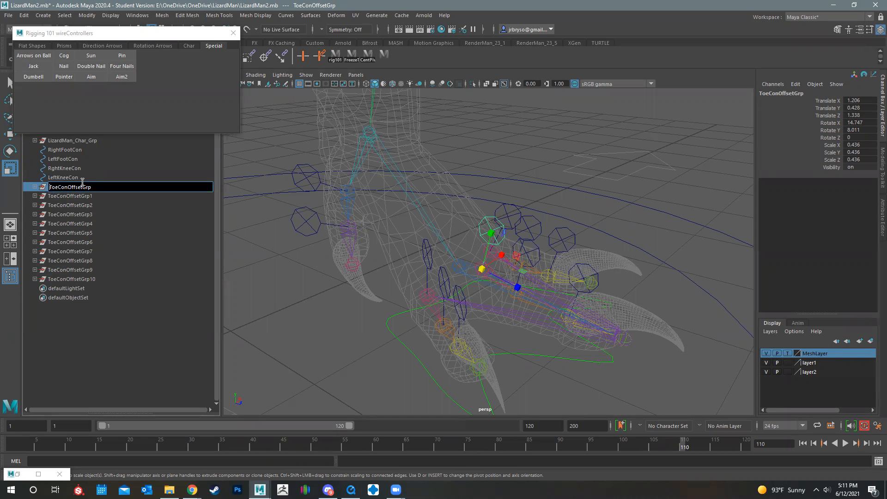
left_click(63, 279, "shift")
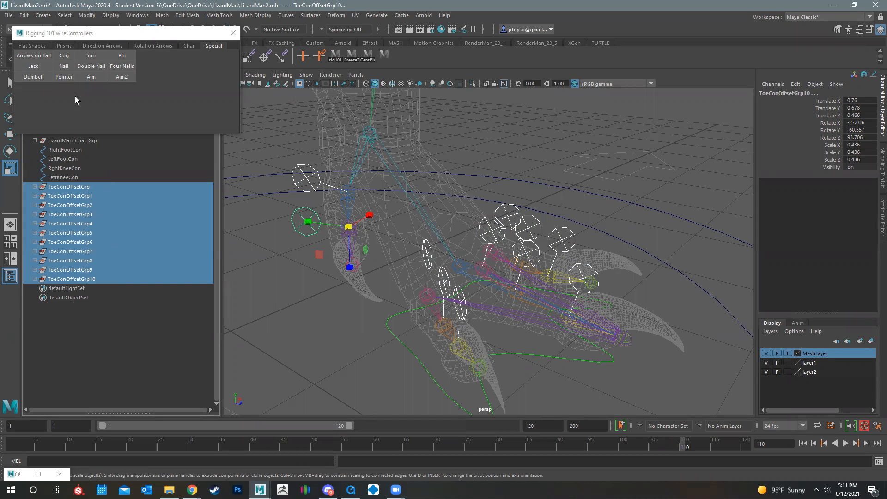
left_click(140, 17)
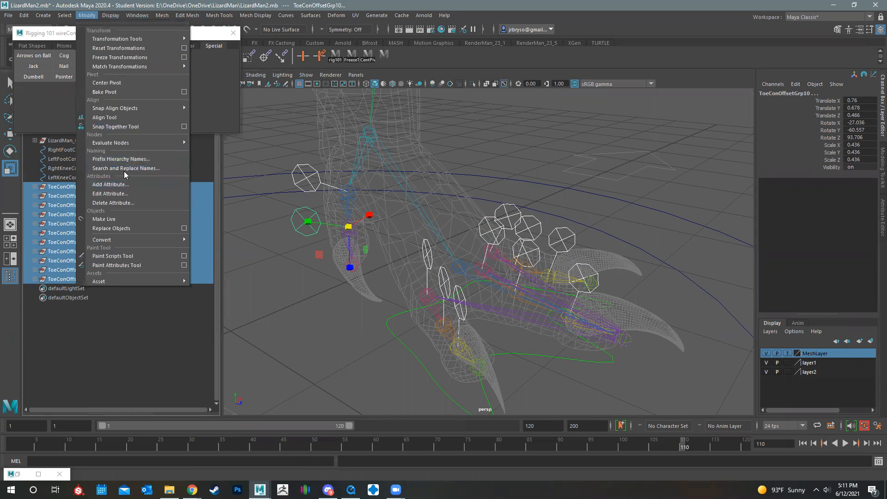
left_click(122, 169)
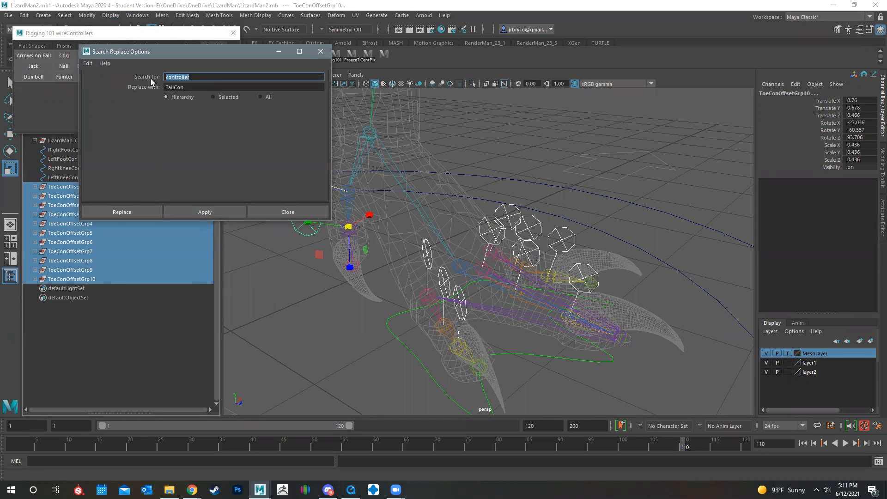
type("Toe")
key("Tab")
type("Le")
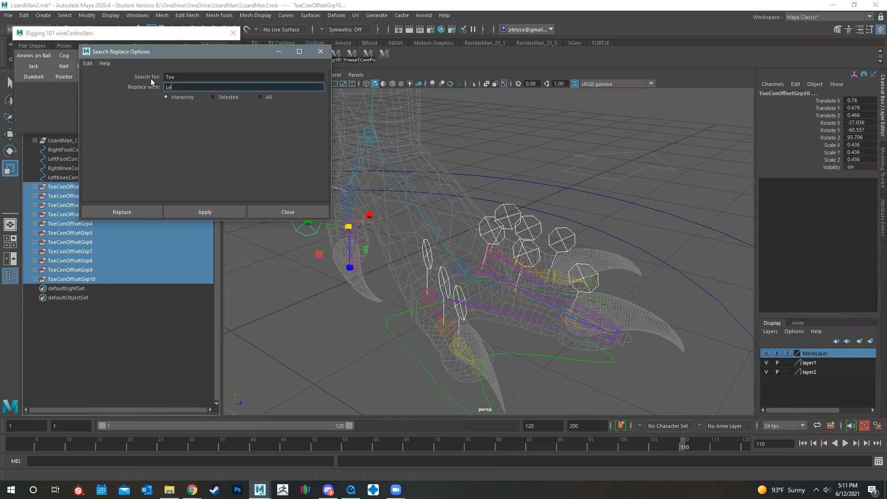
type("e")
left_click(140, 212)
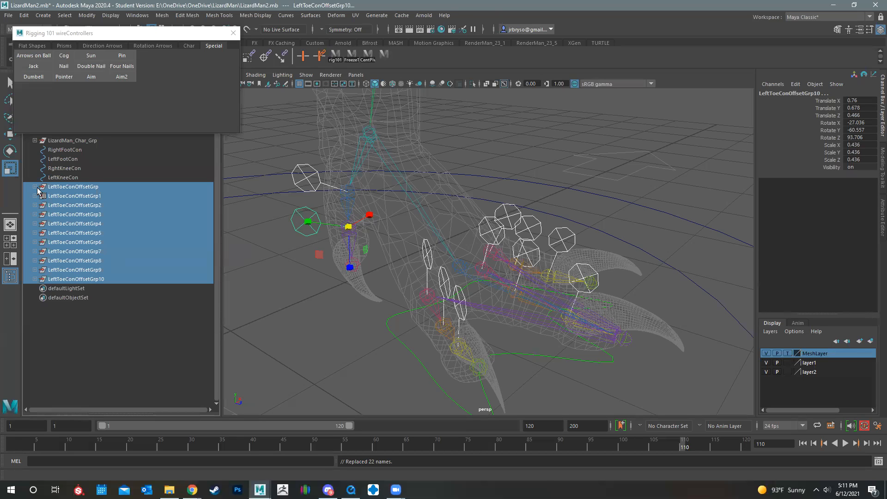
Expand all the offset groups from LeftToeConOffsetGrp to LeftToeConOffsetGrp10 to show their child controllers
middle_click_drag(37, 196, 37, 188)
key("ctrl+z")
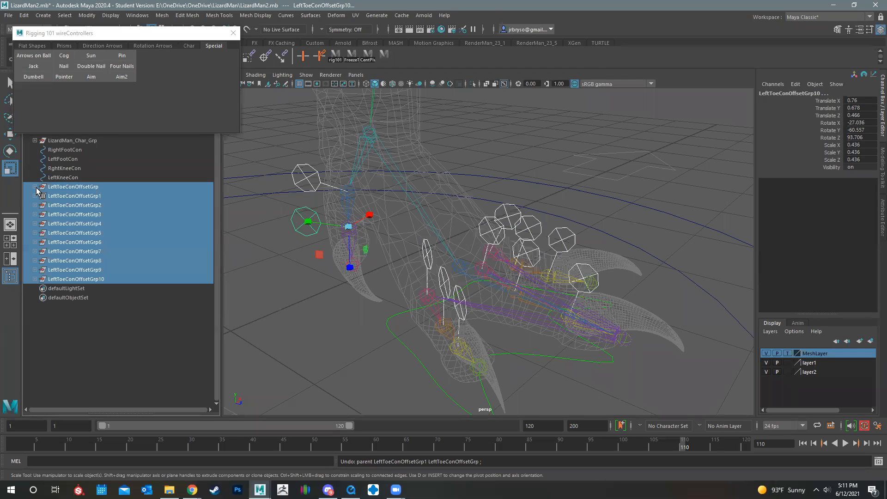
left_click(34, 187)
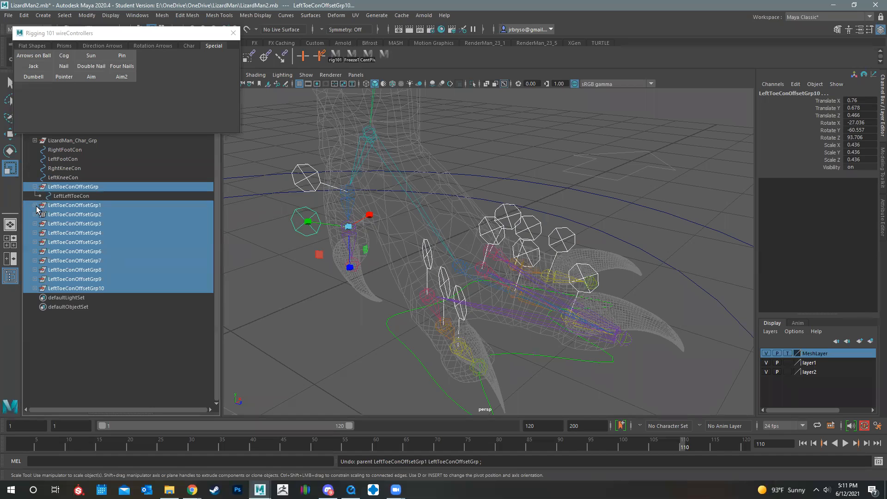
left_click(34, 205)
left_click(35, 224)
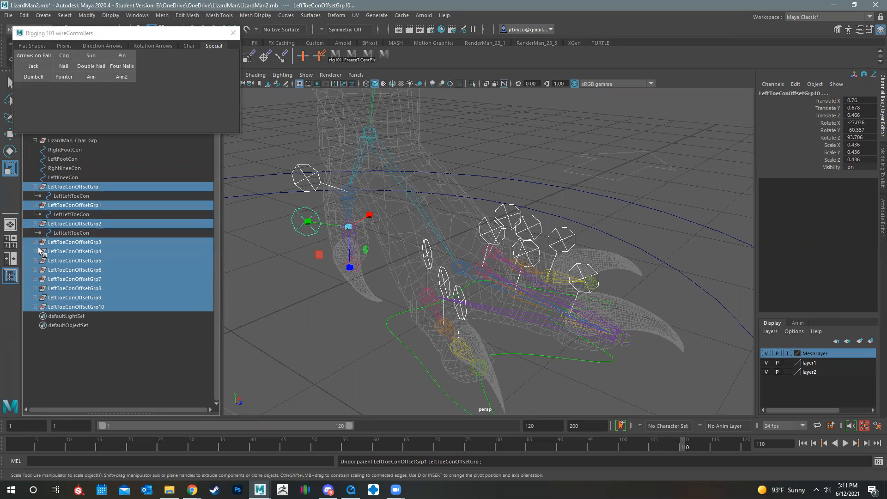
left_click(34, 242)
left_click(35, 261)
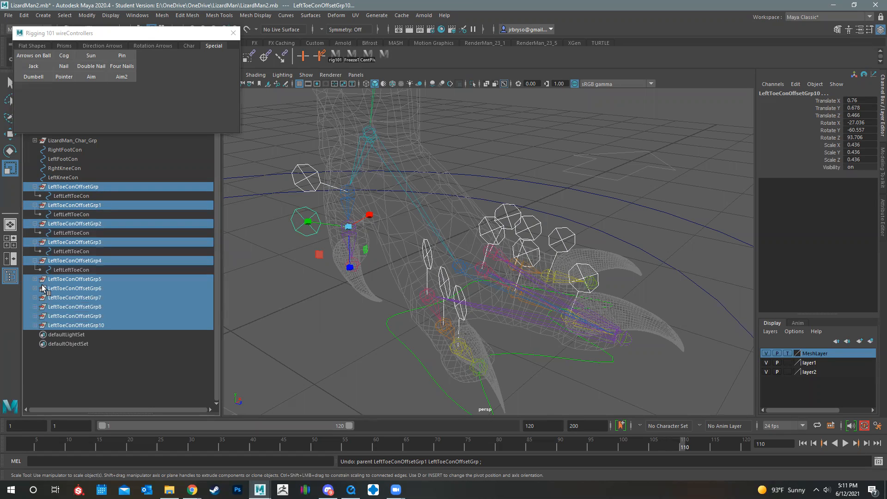
left_click(35, 279)
left_click(35, 298)
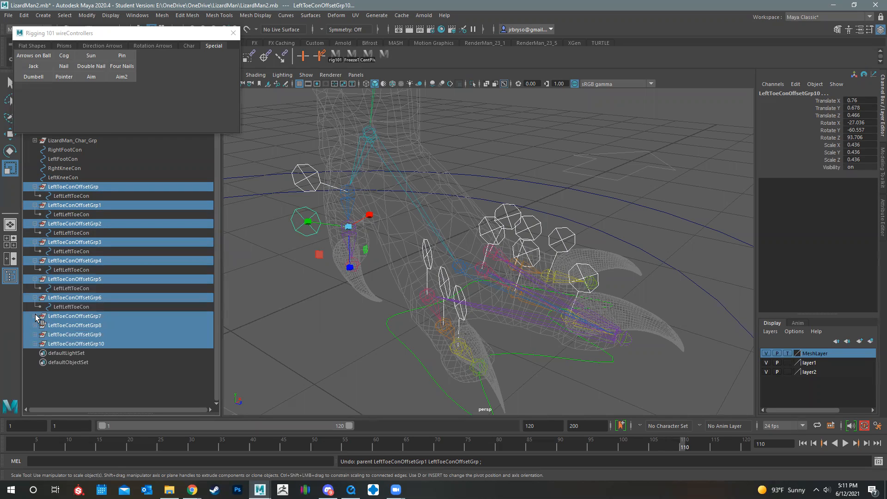
left_click(35, 316)
left_click(35, 344)
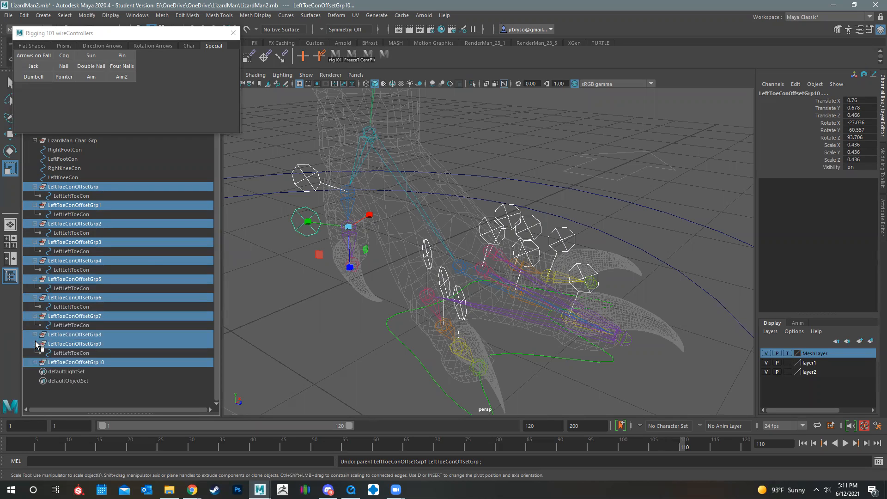
left_click(34, 335)
left_click(34, 371)
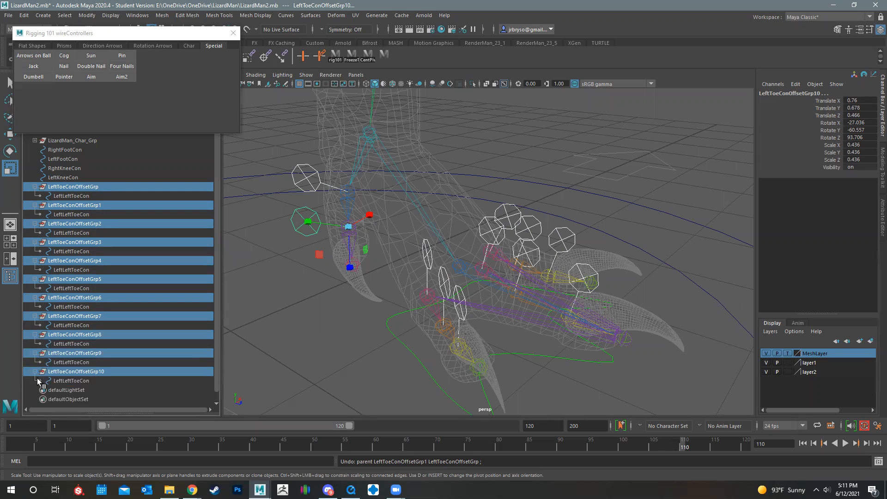
Check in the viewport which toe joints the controllers inside the first three offset groups belong to
left_click(67, 188)
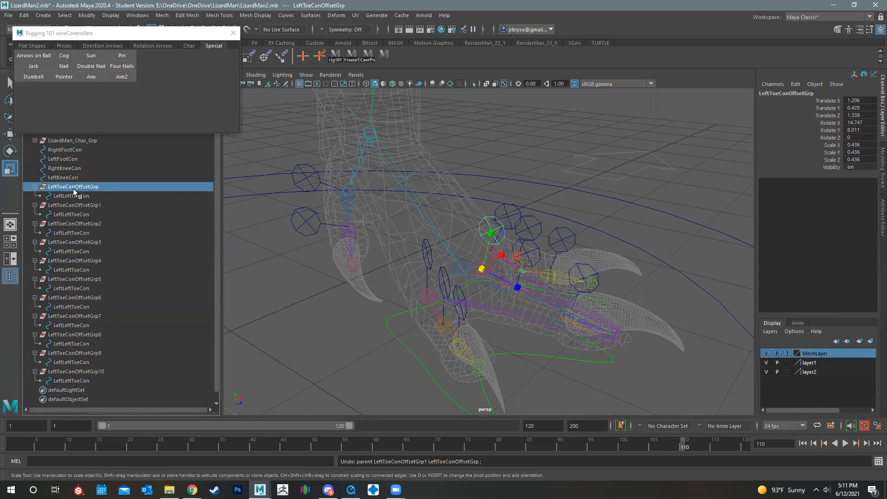
left_click(71, 196)
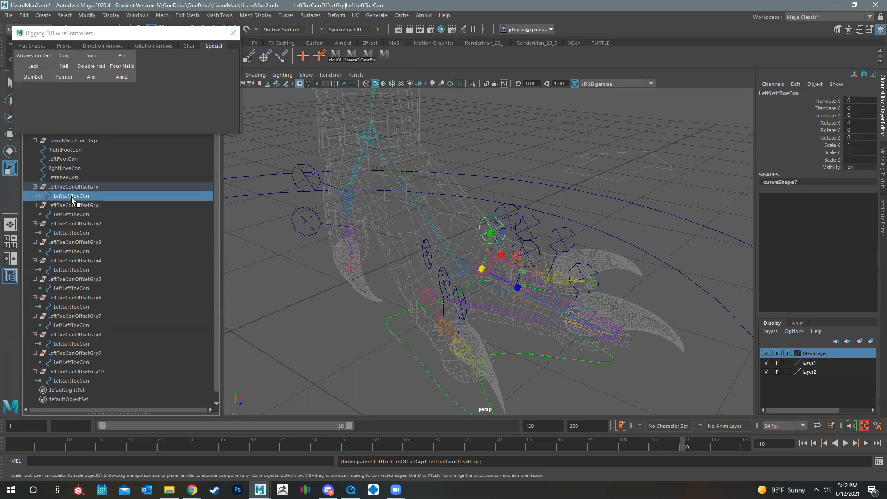
double_click(71, 197)
left_click(64, 196)
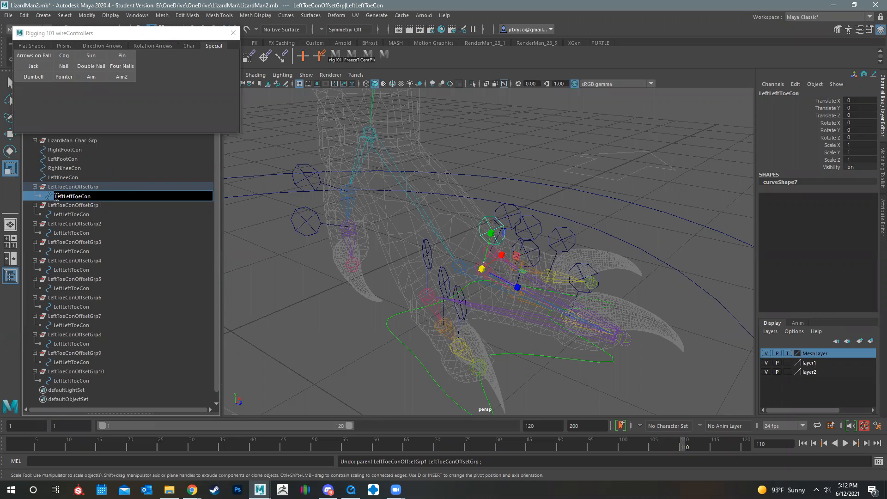
left_click(76, 206)
left_click(72, 196)
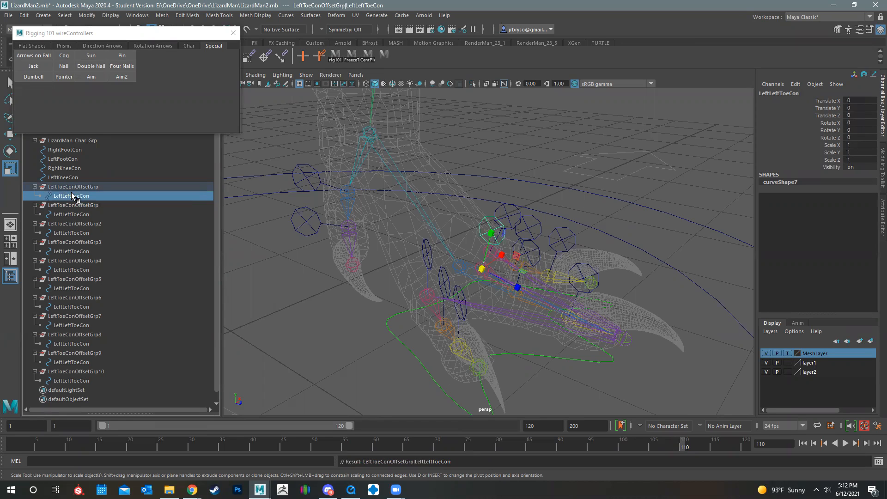
left_click(70, 213, "ctrl")
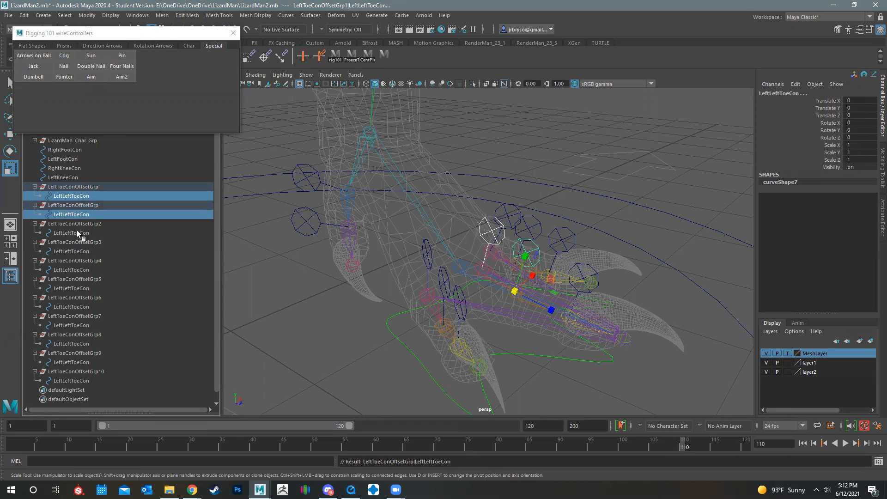
left_click(76, 231, "ctrl")
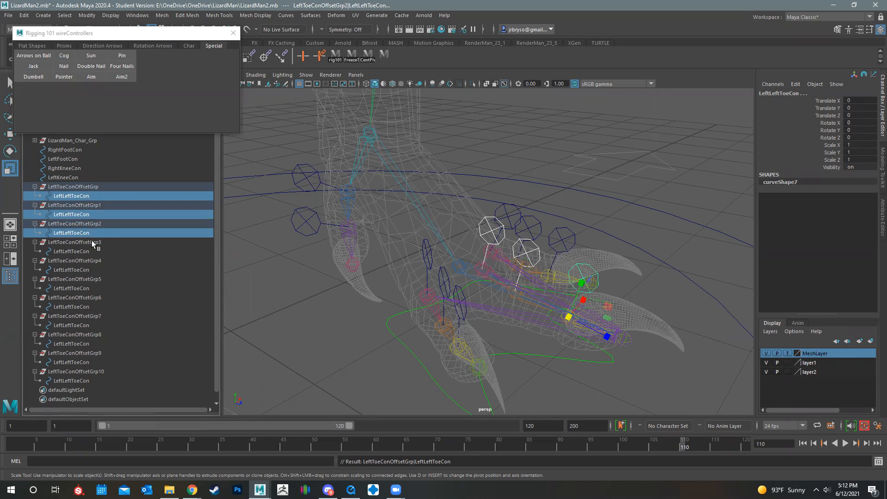
Rename the controller inside LeftToeConOffsetGrp as LeftMiddleToeCon1
left_click(80, 197)
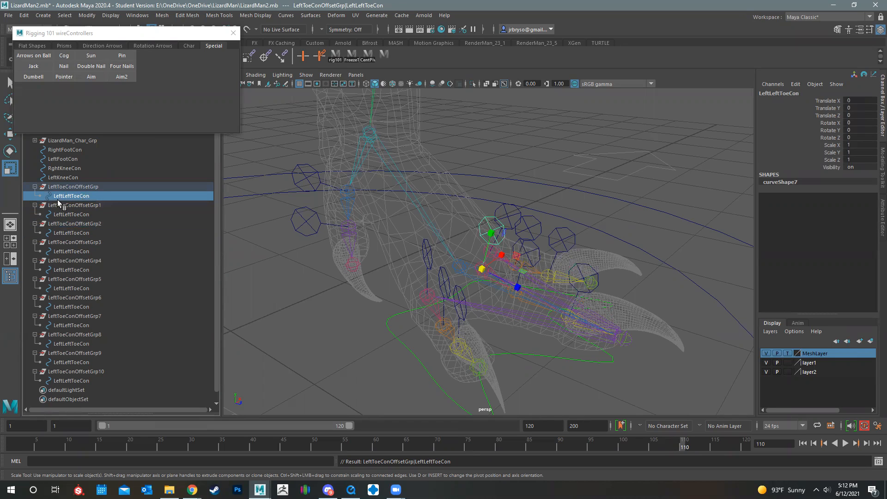
double_click(65, 197)
key("Left")
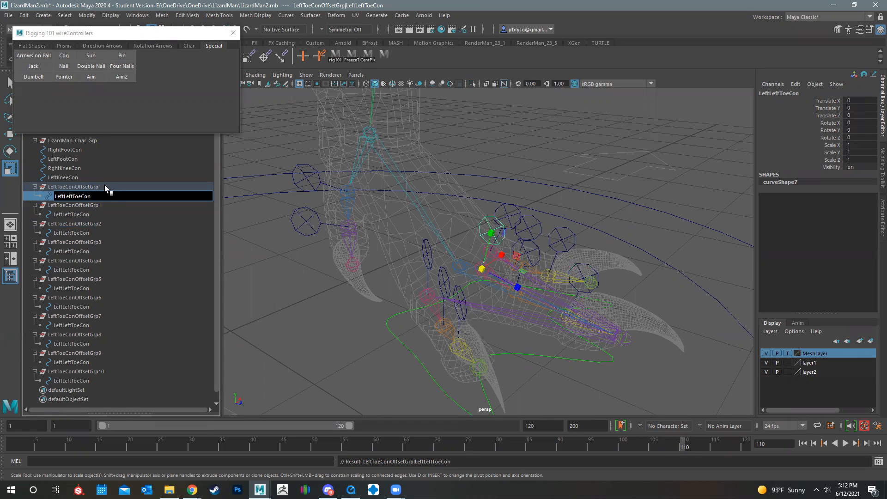
key("BackSpace")
key("BackSpace")
key("BackSpace")
key("BackSpace")
type("Mid")
key("Return")
Change the number at the end of the first middle toe controller's name so it reads LeftMiddleToeConBase
left_click(71, 214)
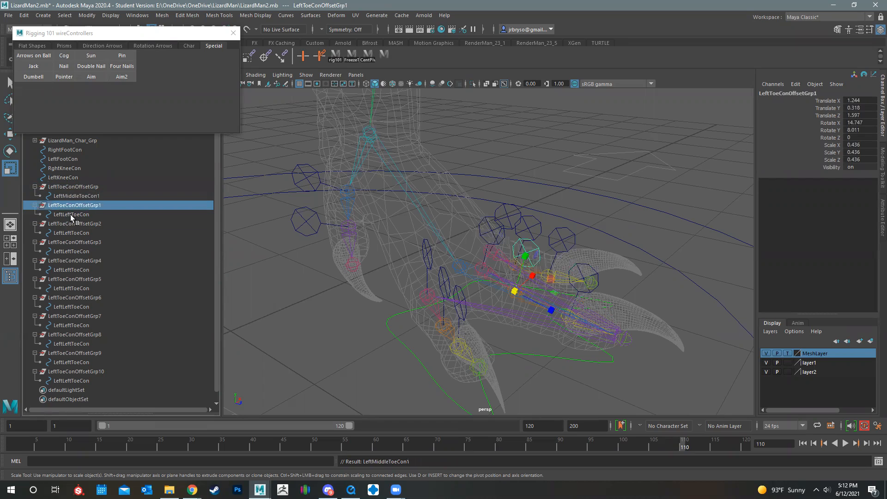
double_click(71, 215)
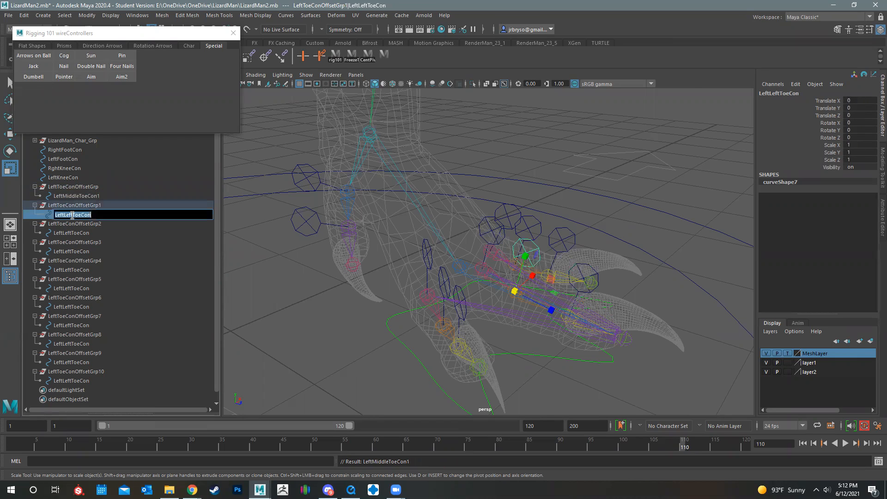
left_click(102, 196)
double_click(109, 194)
left_click(110, 195)
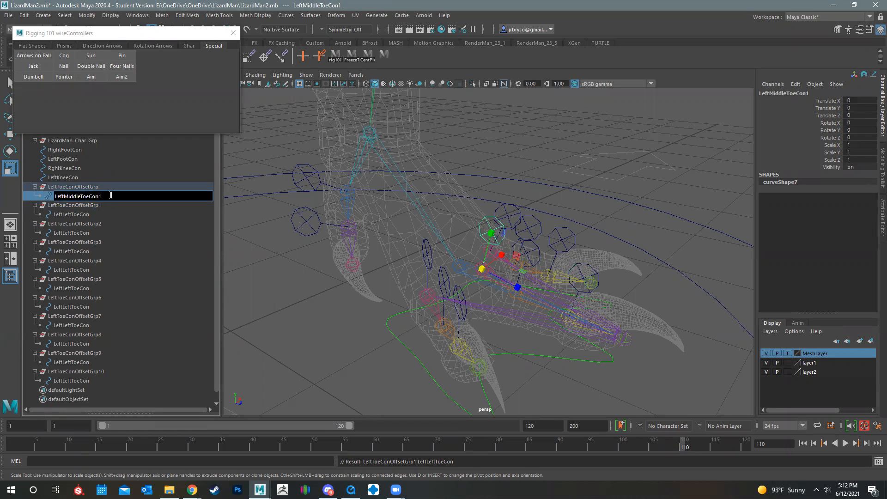
type("Base")
key("Return")
Rename the controller inside LeftToeConOffsetGrp1 as LeftMiddleToeConMid
left_click(74, 215)
double_click(72, 215)
left_click(71, 215)
double_click(72, 216)
left_click(73, 215)
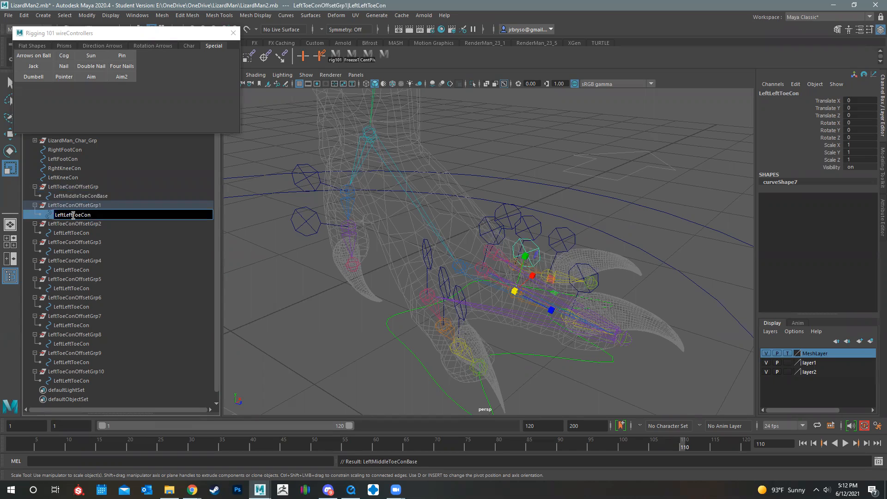
left_click_drag(73, 216, 64, 215)
type("MiddleToeConMid")
key("Return")
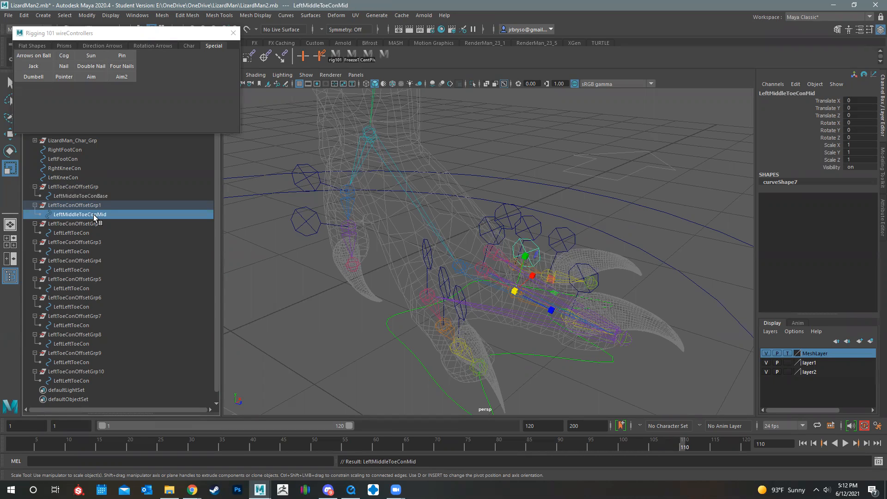
Rename the controller inside LeftToeConOffsetGrp2 as LeftMiddleToeConTip
left_click(75, 232)
double_click(81, 233)
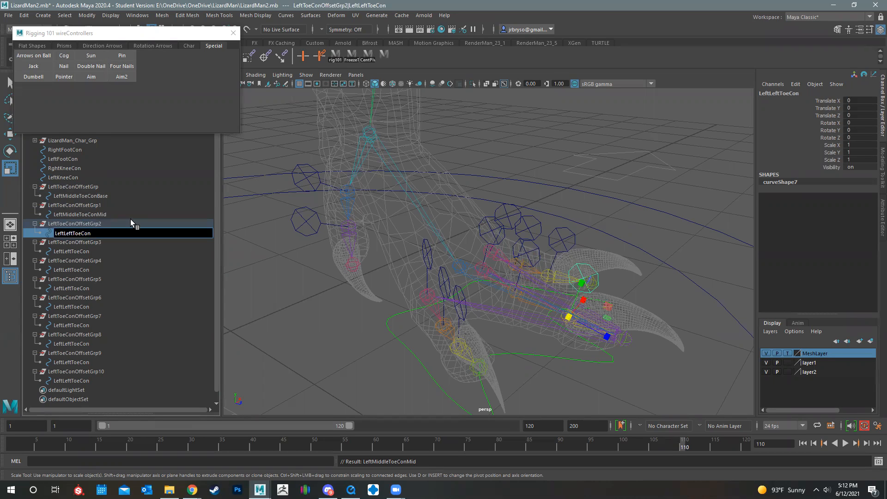
key("BackSpace")
key("BackSpace")
key("BackSpace")
key("BackSpace")
type("Middle")
key("Return")
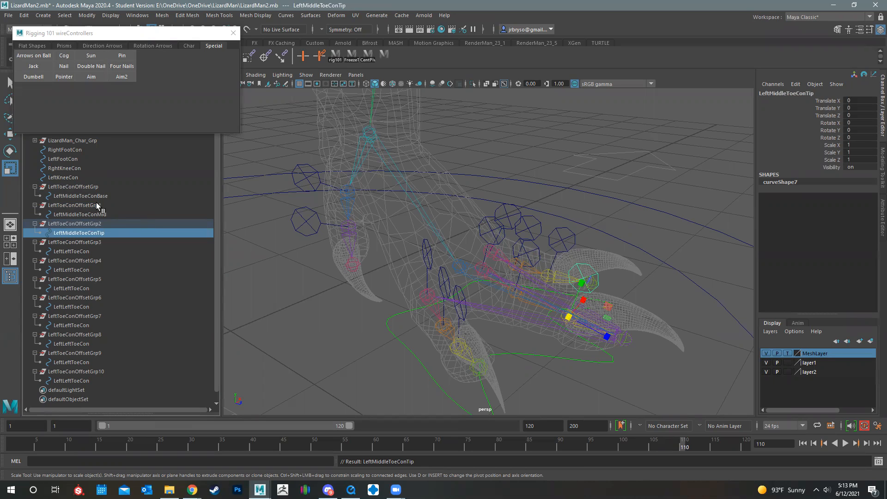
Rename the offset group above LeftMiddleToeConBase as LeftToeConOffsetGrpMiddleBase
left_click(98, 186)
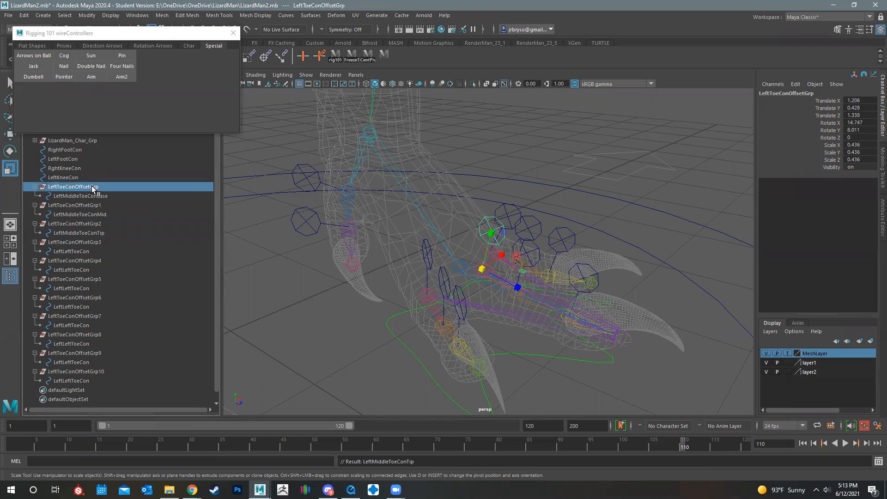
double_click(93, 187)
left_click(108, 186)
type("Base")
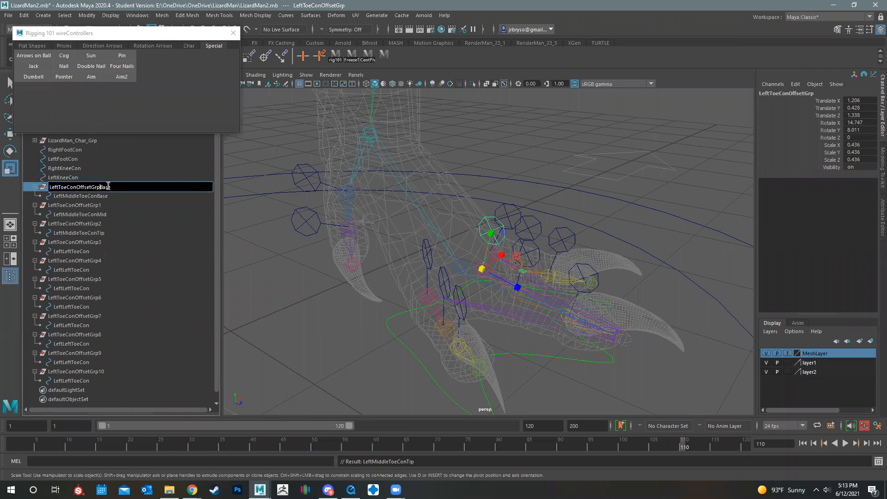
type("Middle")
Rename the offset group above LeftMiddleToeConMid as LeftToeConOffsetGrpMiddleMid
left_click(94, 206)
double_click(100, 205)
left_click(111, 206)
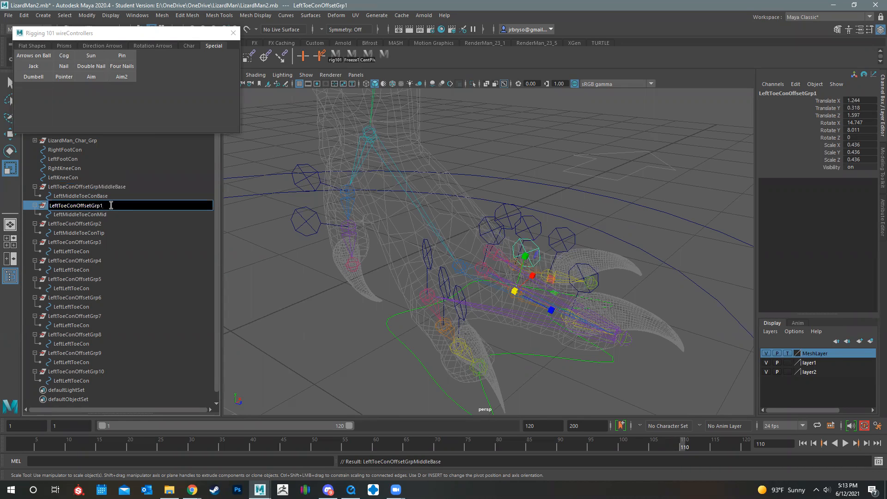
type("MiddleMid")
key("Return")
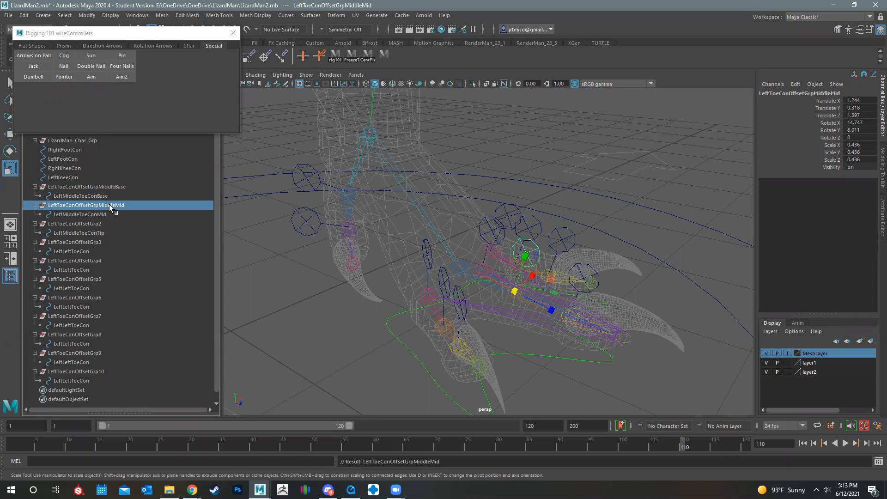
Rename the offset group above LeftMiddleToeConTip as LeftToeConOffsetGrpMiddleTip
left_click(107, 224)
double_click(100, 224)
left_click(109, 225)
key("BackSpace")
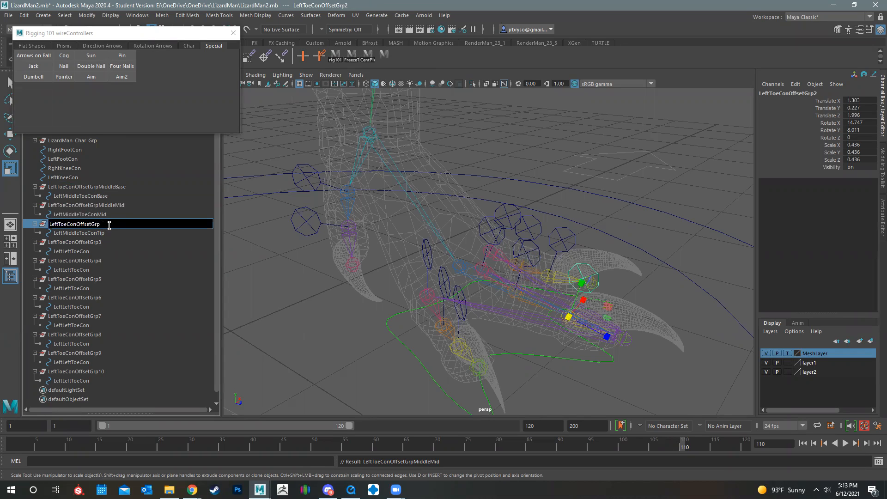
type("MiddleTip")
key("Return")
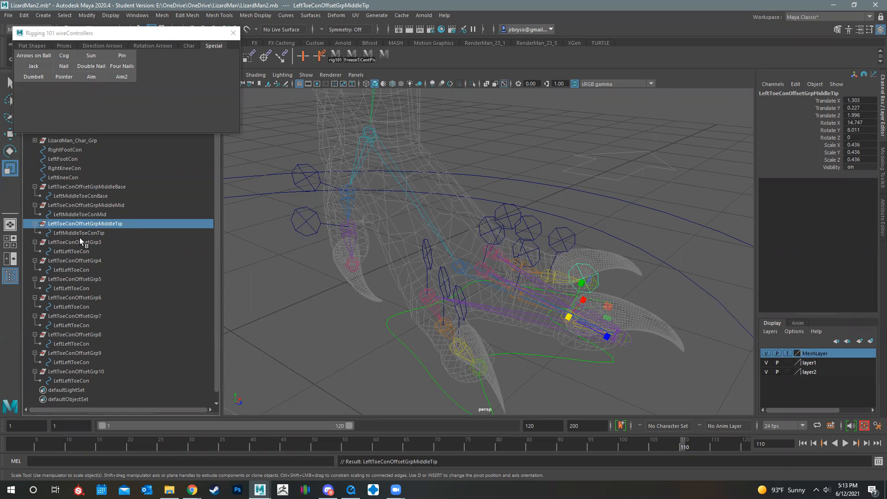
Rename the offset group LeftToeConOffsetGrp3 as LeftToeConOffsetGrpOutterBase
left_click(94, 242)
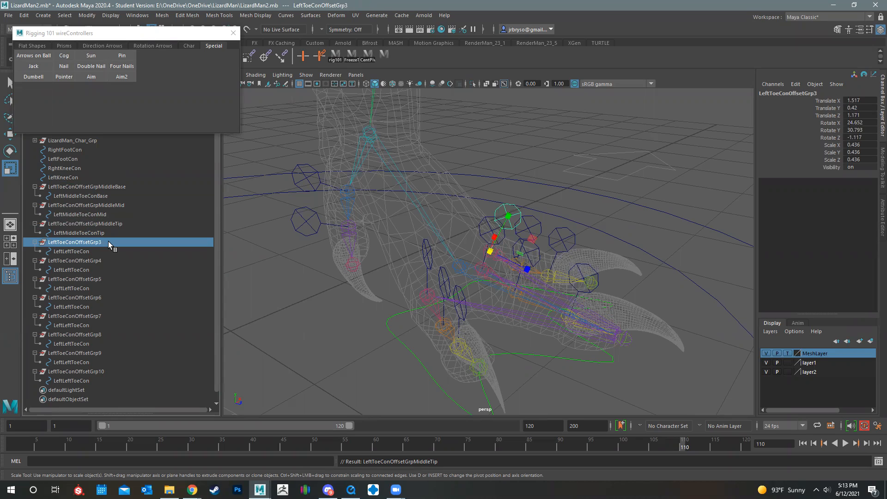
double_click(108, 241)
left_click(102, 242)
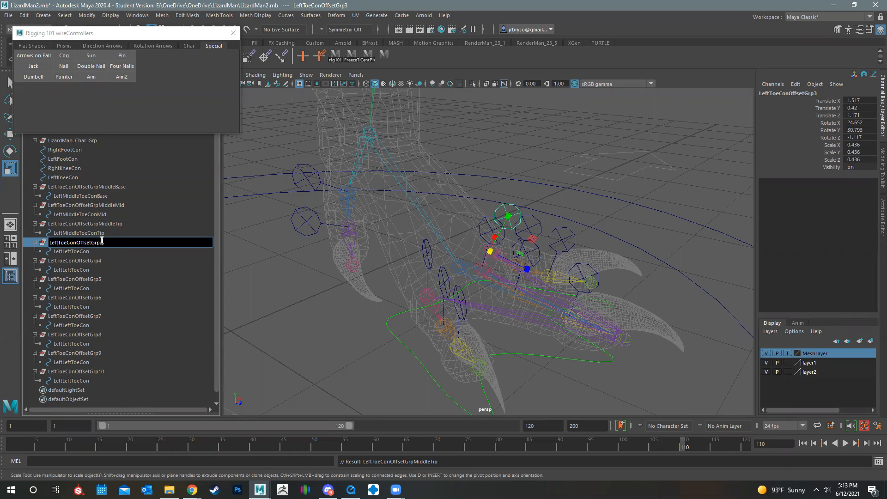
type("OutterBase")
key("Return")
Rename the controller inside LeftToeConOffsetGrpOutterBase as LeftOutterToeConBase
key("Down")
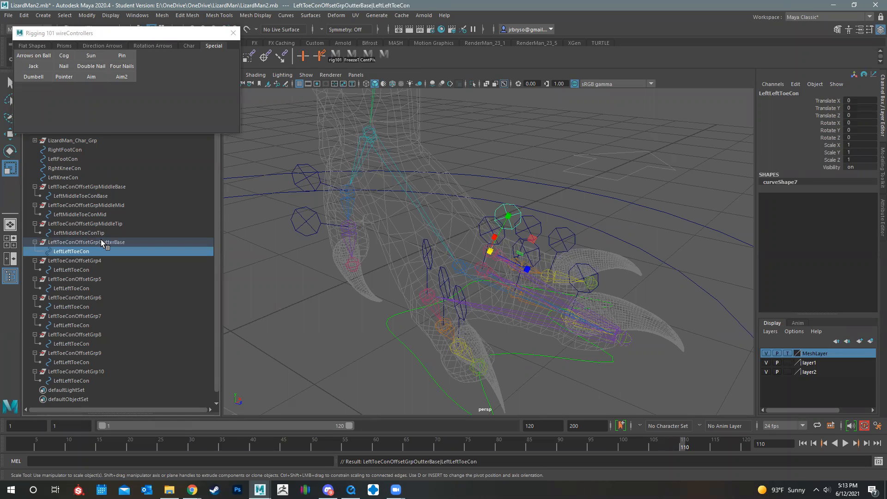
key("Return")
key("Right")
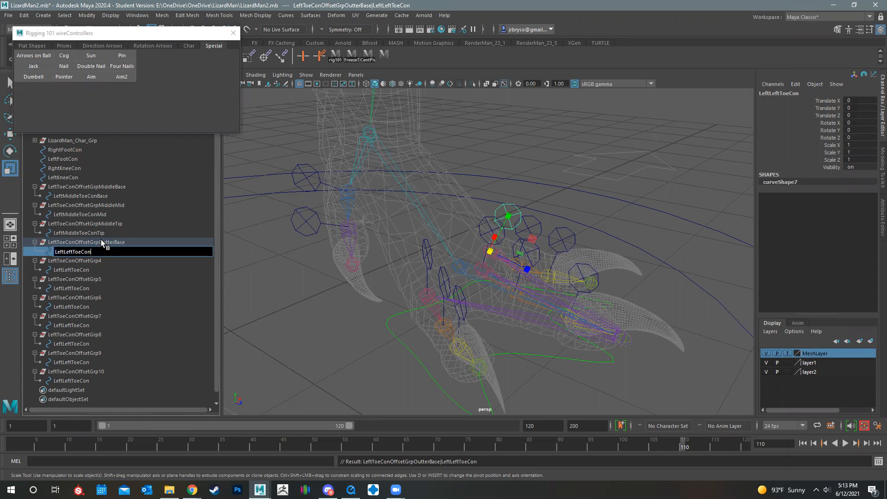
key("BackSpace")
key("BackSpace")
key("BackSpace")
key("BackSpace")
type("Outter")
type("Base")
key("Return")
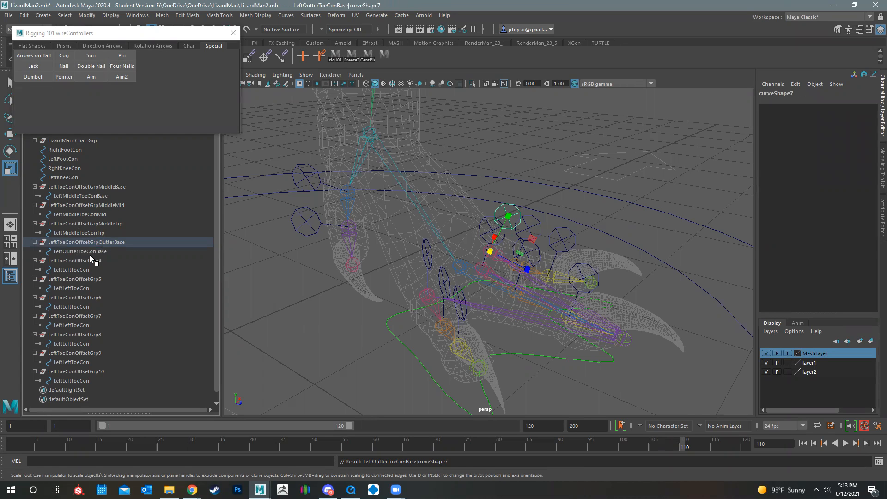
Open the name of the offset group LeftToeConOffsetGrp4 for editing
left_click(92, 260)
double_click(111, 260)
left_click(113, 260)
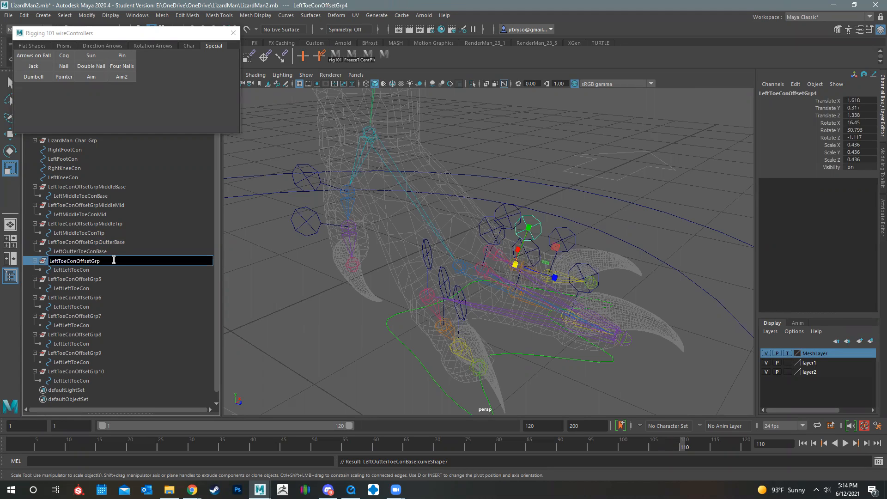
Rename the offset group LeftToeConOffsetGrp4 as LeftToeConOffsetGrpOutterMid
type("OutterMid")
key("Return")
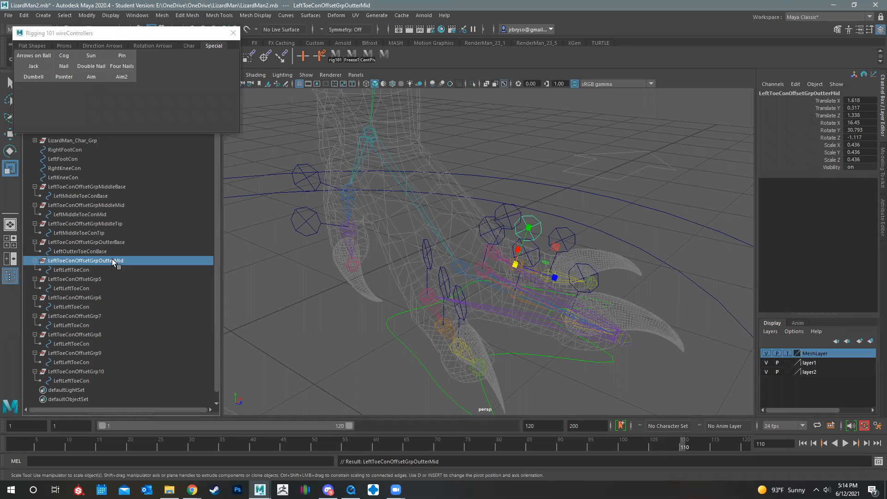
Rename the controller inside LeftToeConOffsetGrpOutterMid as LeftOutterToeConMid
double_click(67, 269)
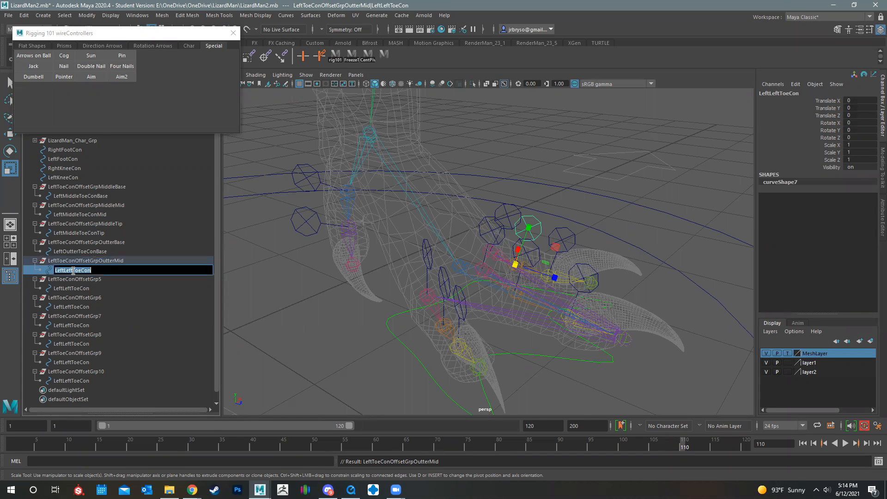
key("BackSpace")
key("BackSpace")
key("BackSpace")
key("BackSpace")
type("OutterToeConMid")
key("Return")
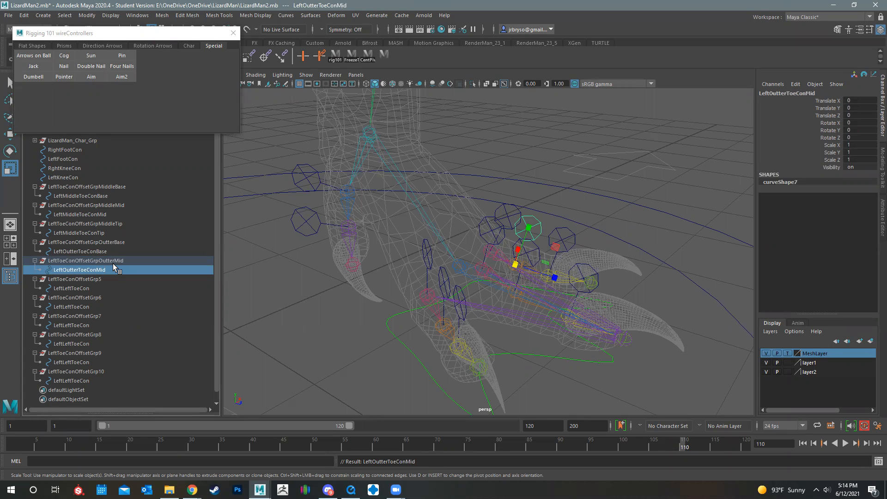
Rename the offset group LeftToeConOffsetGrp5 as LeftToeConOffsetGrpOutterTip
double_click(72, 279)
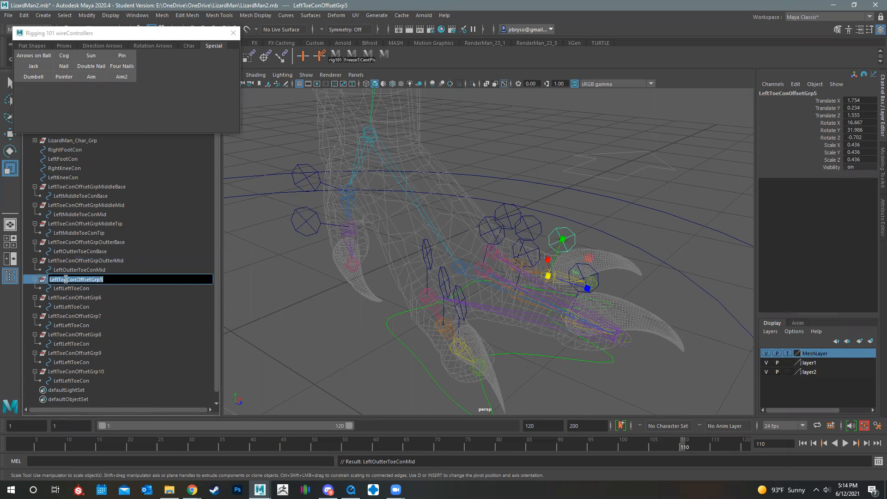
left_click(65, 280)
key("BackSpace")
type("OutterTip")
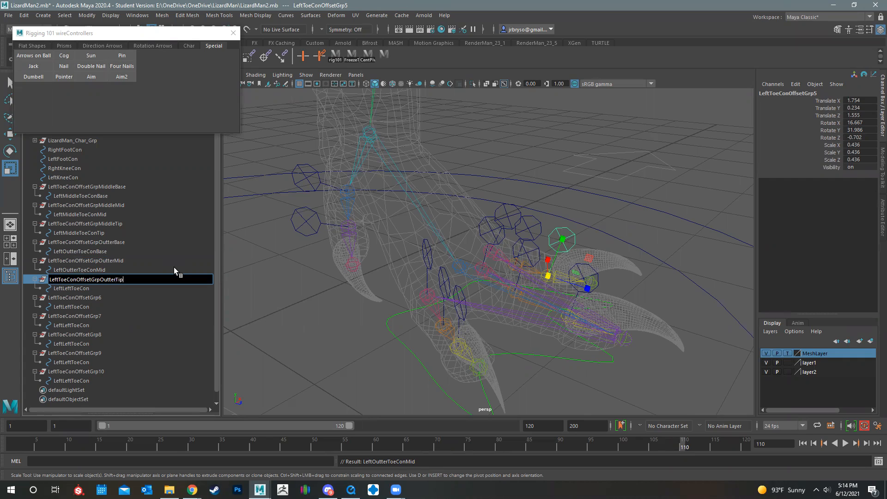
key("Return")
Rename the controller inside LeftToeConOffsetGrpOutterTip as LeftOutterToeConTip
key("Down")
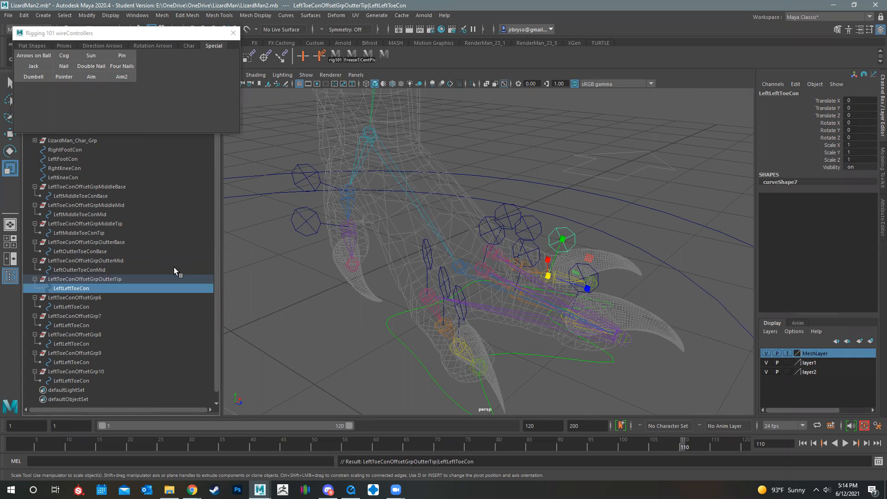
key("Return")
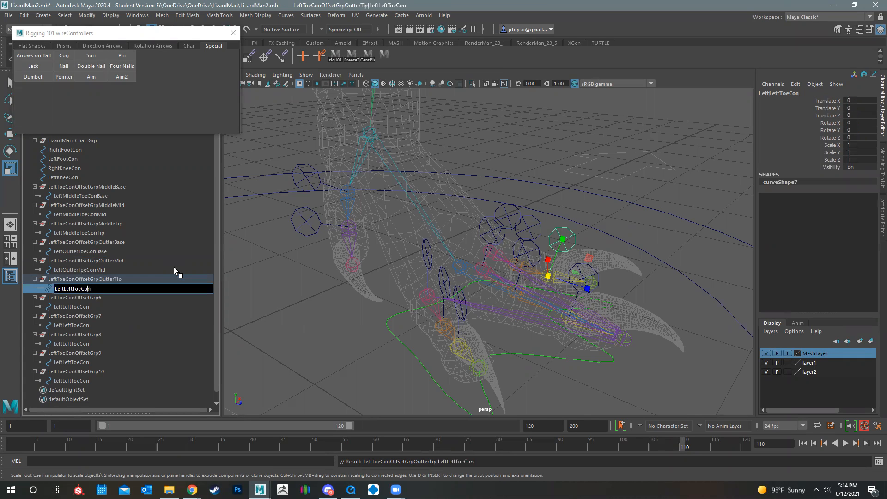
key("Left")
key("Left")
key("BackSpace")
key("BackSpace")
key("BackSpace")
key("BackSpace")
type("OutterToeConTip")
key("Return")
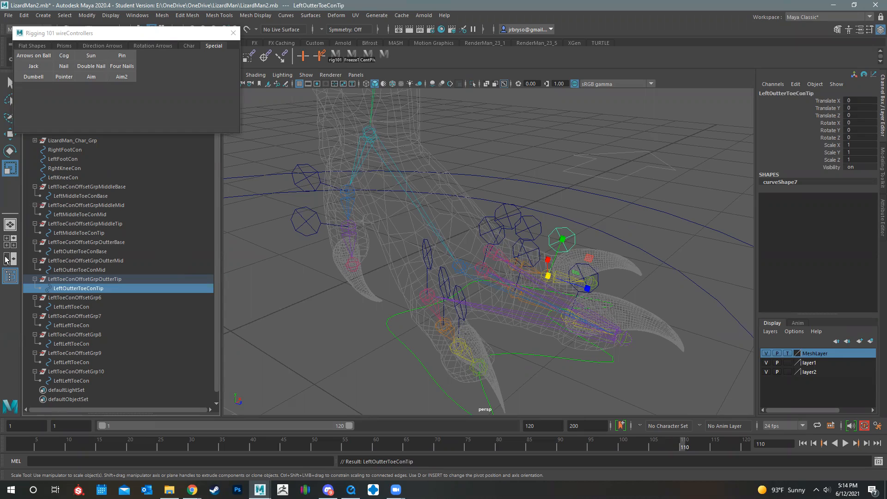
Rename the offset group LeftToeConOffsetGrp6 as LeftToeConOffsetGrpInnterBase
left_click(92, 297)
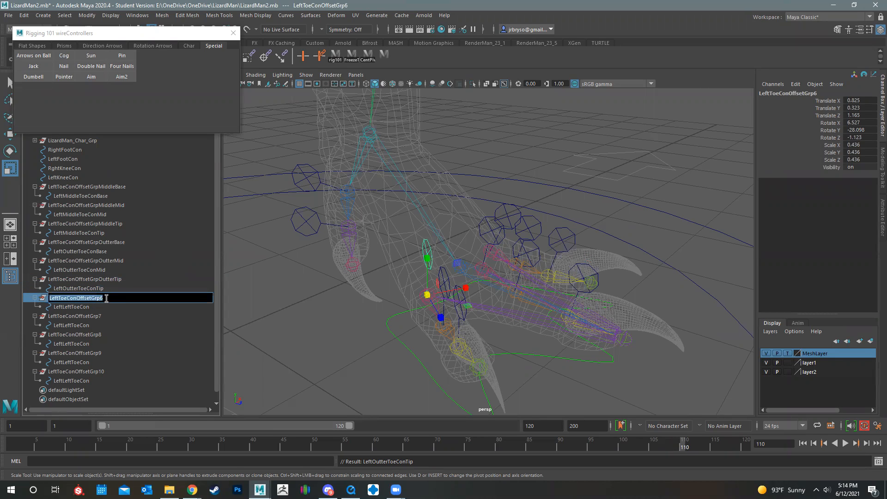
left_click(108, 298)
key("BackSpace")
type("Inne")
type("erBase")
key("Return")
Rename the controller inside LeftToeConOffsetGrpInnterBase as LeftInnerToeConBase
key("Down")
key("Return")
key("Left")
key("Left")
key("Left")
key("BackSpace")
key("BackSpace")
key("BackSpace")
key("BackSpace")
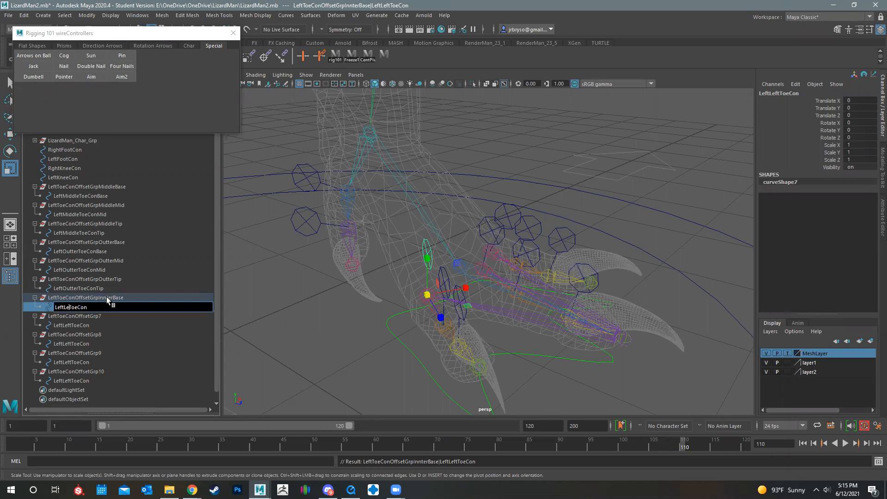
type("InnerToeConBase")
key("Return")
key("Down")
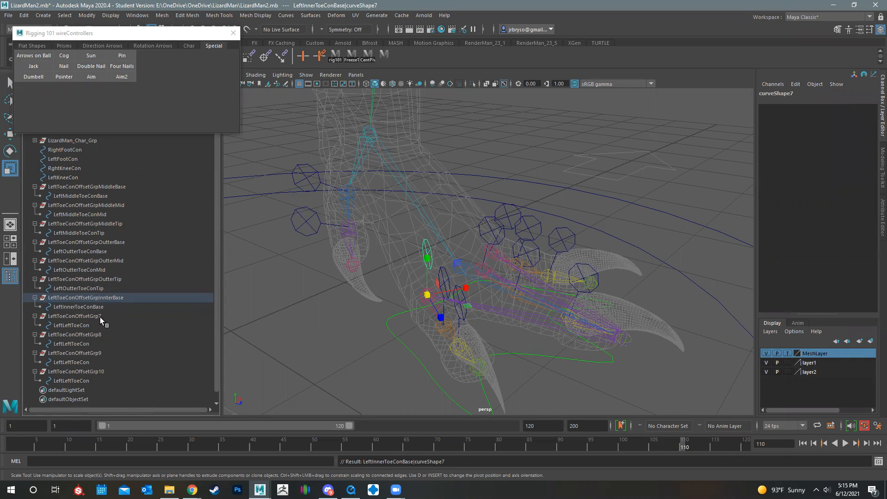
Rename the offset group LeftToeConOffsetGrp7 as LeftToeConOffsetGrpInnerMid
left_click(109, 315)
double_click(110, 314)
left_click(118, 315)
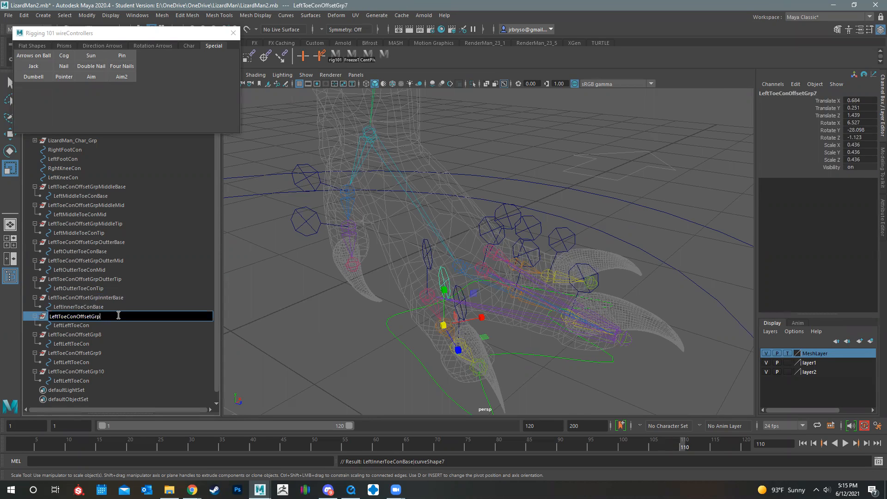
type("InnerMid")
Rename the controller inside LeftToeConOffsetGrpInnerMid as LeftInnerToeConMid
key("Tab")
key("End")
key("BackSpace")
key("BackSpace")
key("BackSpace")
key("BackSpace")
type("Inner")
key("Right")
key("Right")
key("Right")
key("Right")
key("Right")
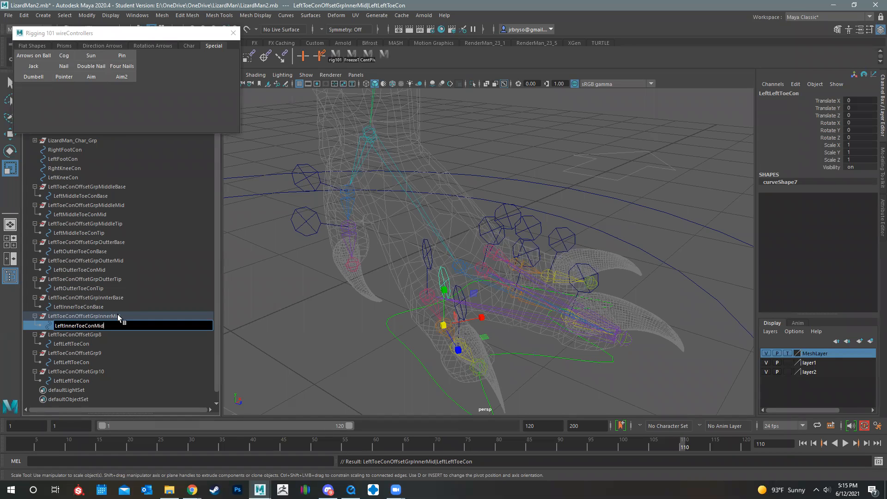
key("Return")
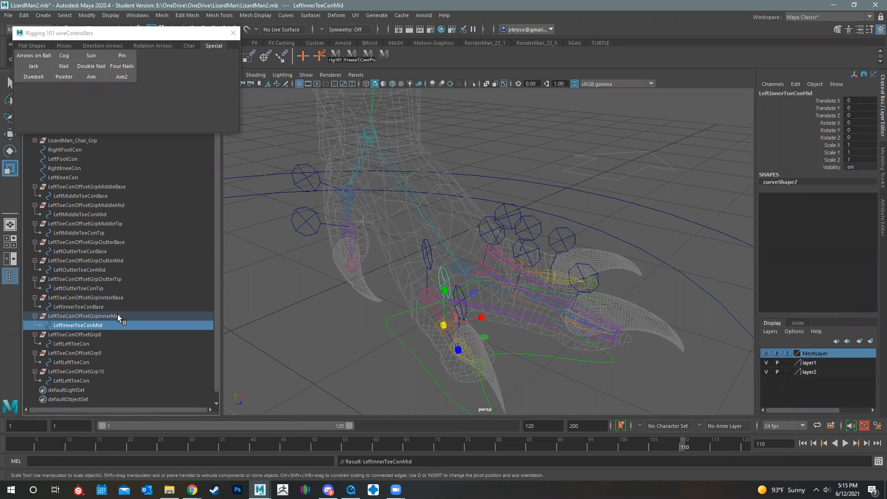
key("Down")
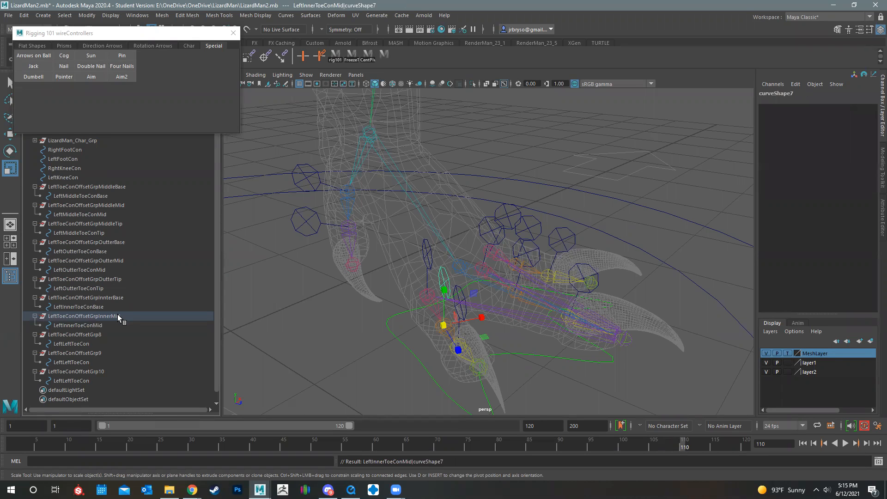
Rename the offset group LeftToeConOffsetGrp8 as LeftToeConOffsetGrpInnerTip
left_click(101, 334)
double_click(100, 333)
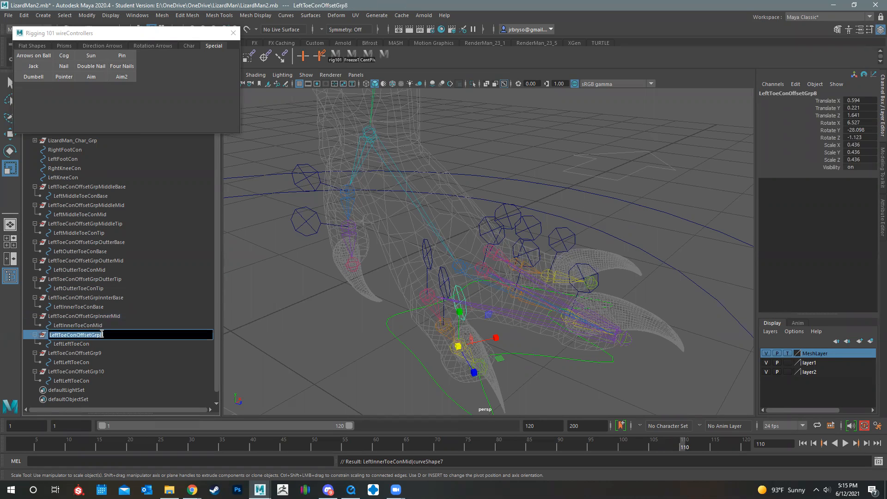
key("BackSpace")
type("InnerTip")
key("Return")
Rename the controller inside LeftToeConOffsetGrpInnerTip as LeftInnerToeConTip
key("Down")
key("Return")
key("Left")
key("Left")
key("BackSpace")
key("BackSpace")
key("BackSpace")
key("BackSpace")
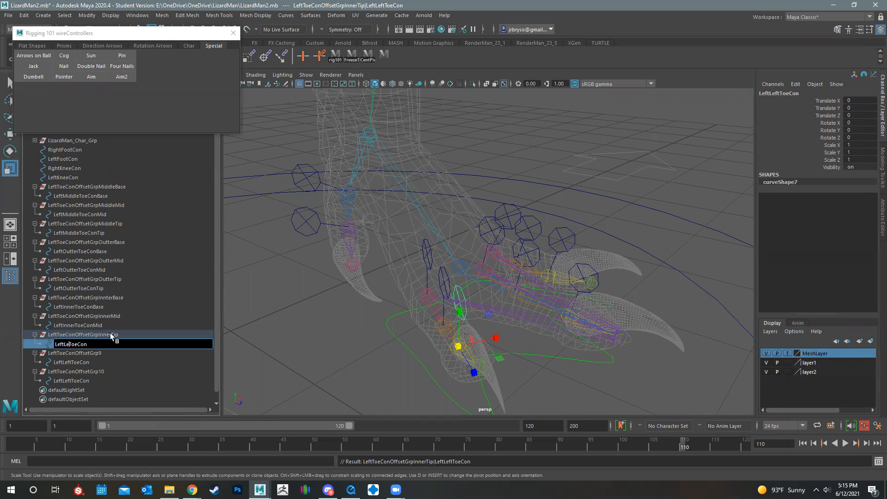
type("Inner")
key("Return")
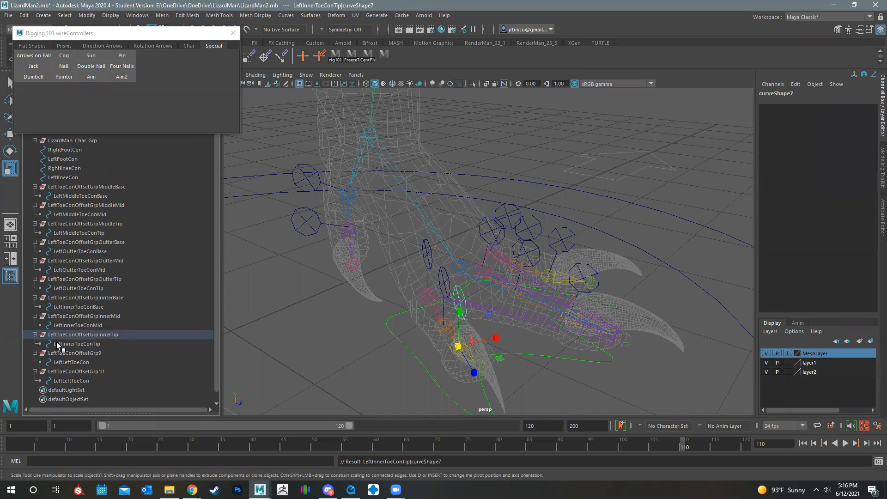
Rename the offset group LeftToeConOffsetGrp9 as LeftToeConOffsetGrpDueClawBase
left_click(100, 352)
double_click(100, 352)
left_click(114, 353)
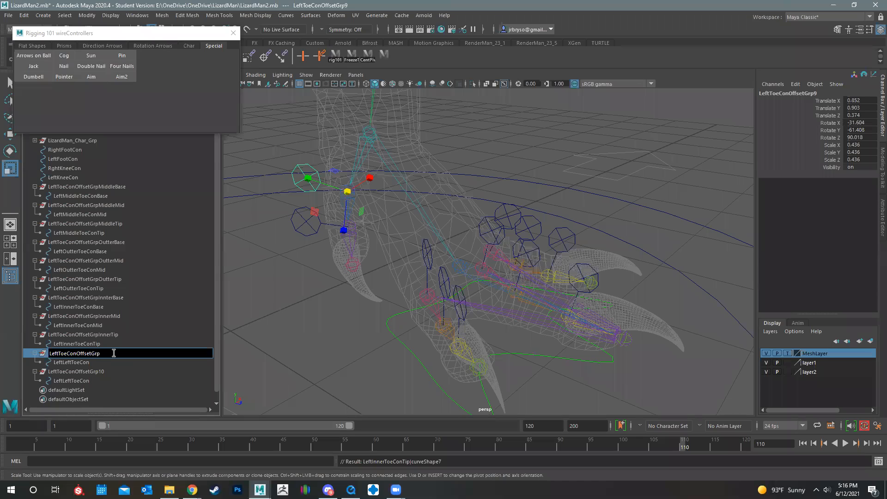
type("DueClawBase")
key("Return")
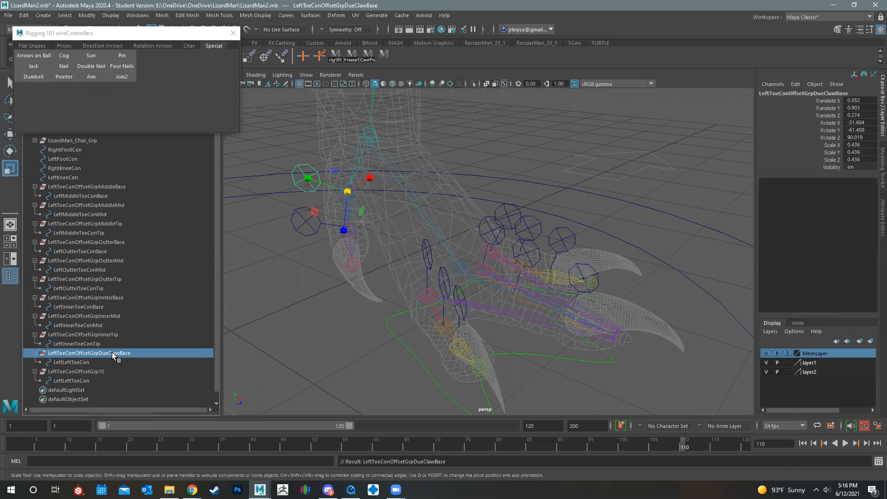
Rename the controller inside LeftToeConOffsetGrpDueClawBase as LeftDueClawBaseToeCon
left_click(90, 360)
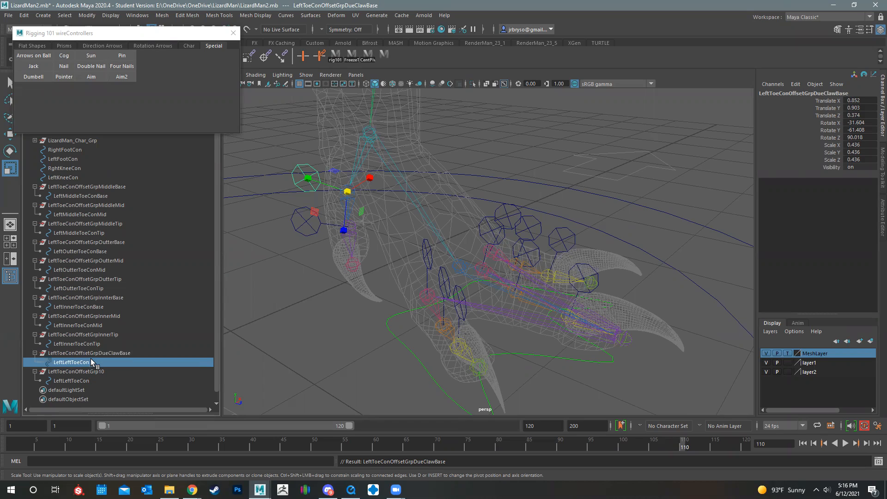
double_click(74, 362)
left_click(74, 362)
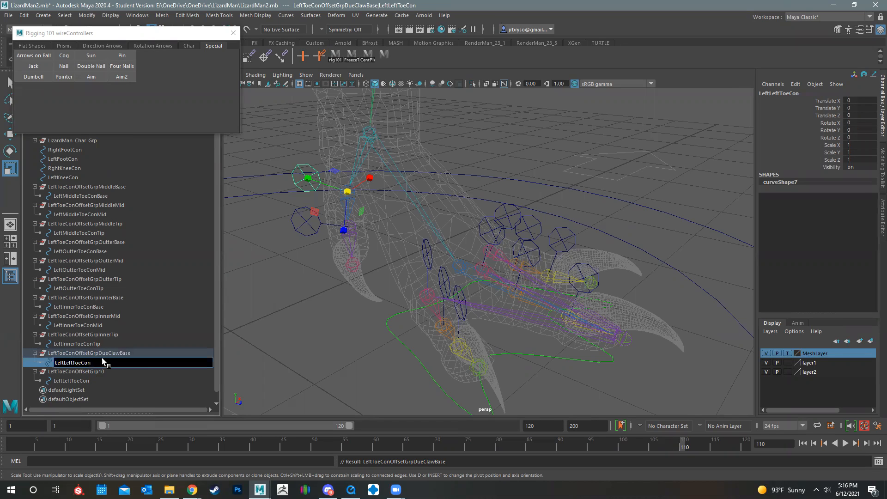
key("BackSpace")
key("BackSpace")
key("BackSpace")
key("BackSpace")
type("DueClawBase")
key("Return")
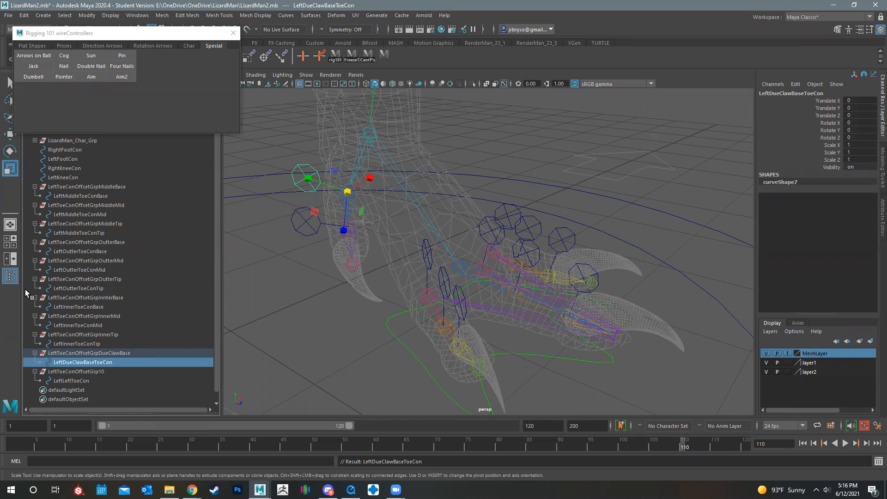
Rename the offset group LeftToeConOffsetGrp10 as LeftToeConOffsetGrpDueclawTip
double_click(107, 371)
left_click(120, 371)
key("BackSpace")
key("BackSpace")
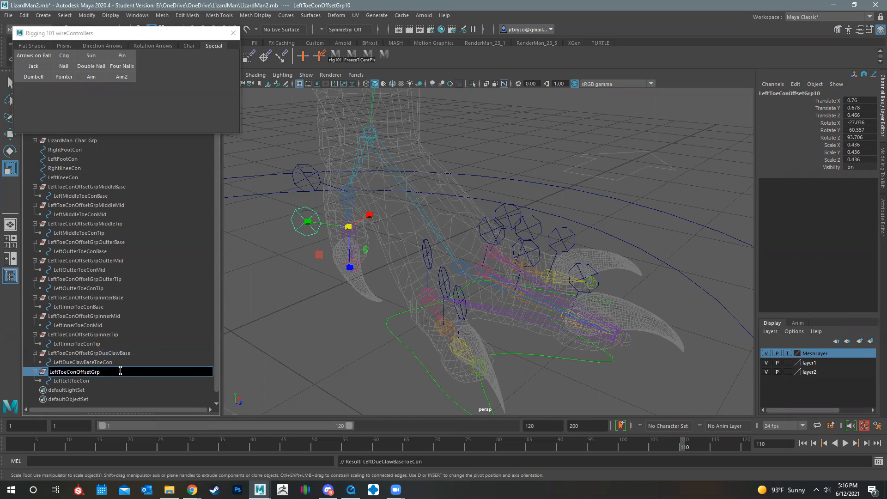
type("DueclawTip")
key("Return")
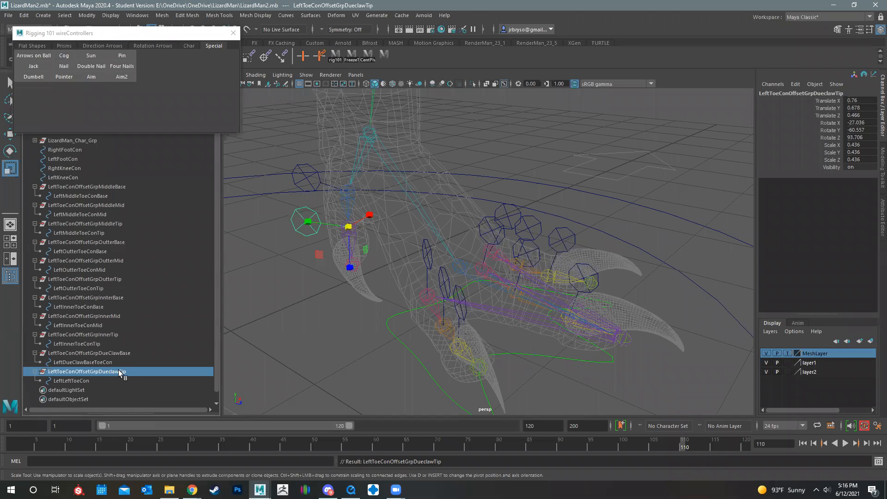
Add DueClawTip to the end of the name of the controller inside LeftToeConOffsetGrpDueclawTip
left_click(78, 380)
double_click(103, 381)
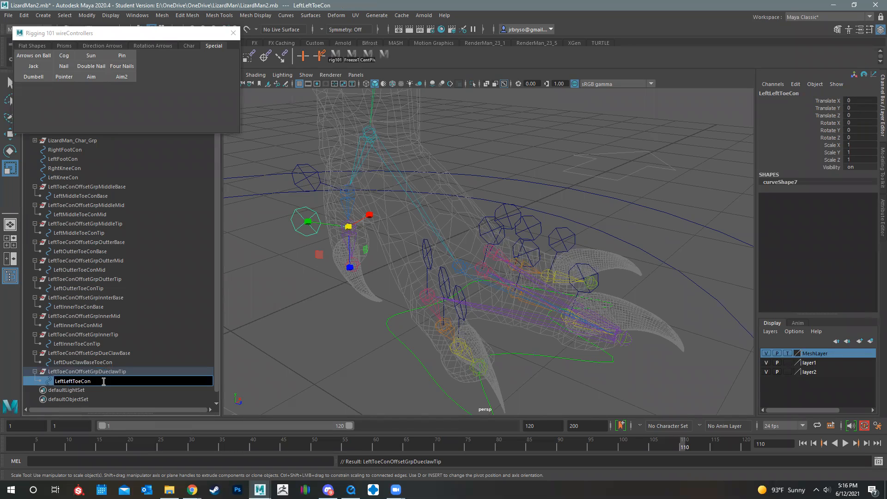
type("DueClawTip")
key("Return")
key("Left")
key("Left")
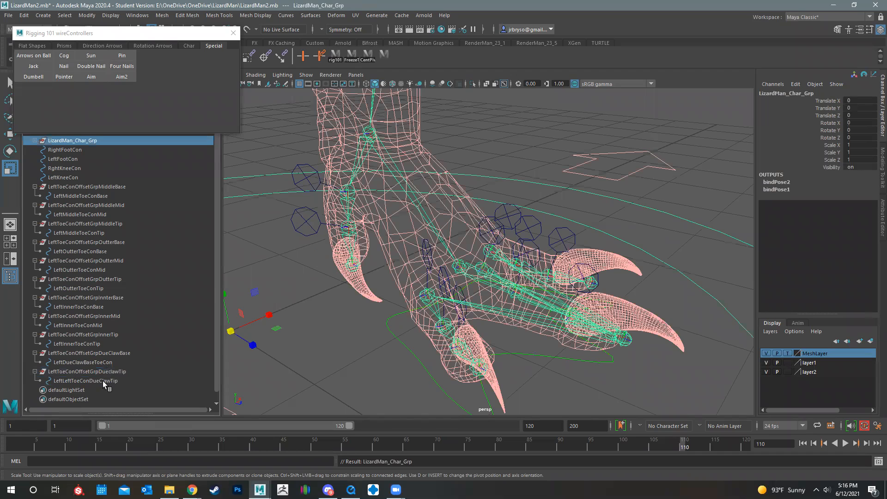
Remove the duplicated Left from the due claw tip controller's name, making it LeftToeConDueClawTip
double_click(79, 381)
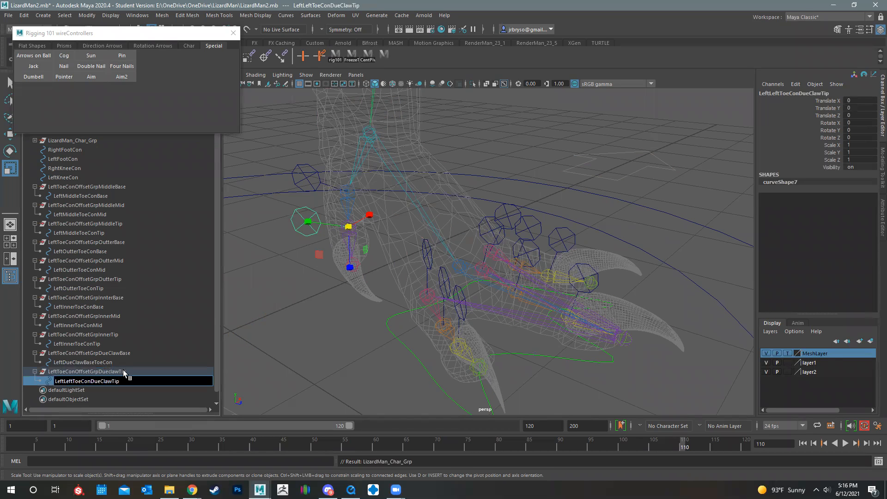
key("BackSpace")
key("BackSpace")
key("BackSpace")
key("BackSpace")
key("Return")
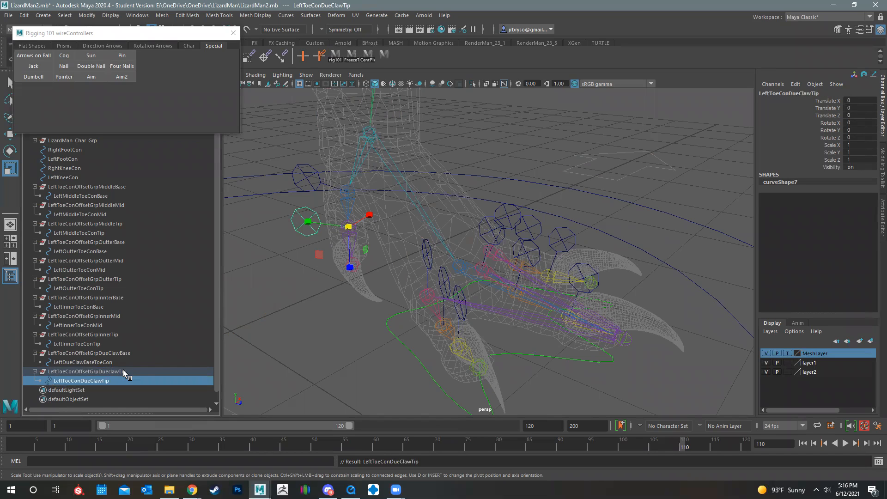
Parent the offset group LeftToeConOffsetGrpDueclawTip under the controller LeftDueClawBaseToeCon
left_click(78, 373)
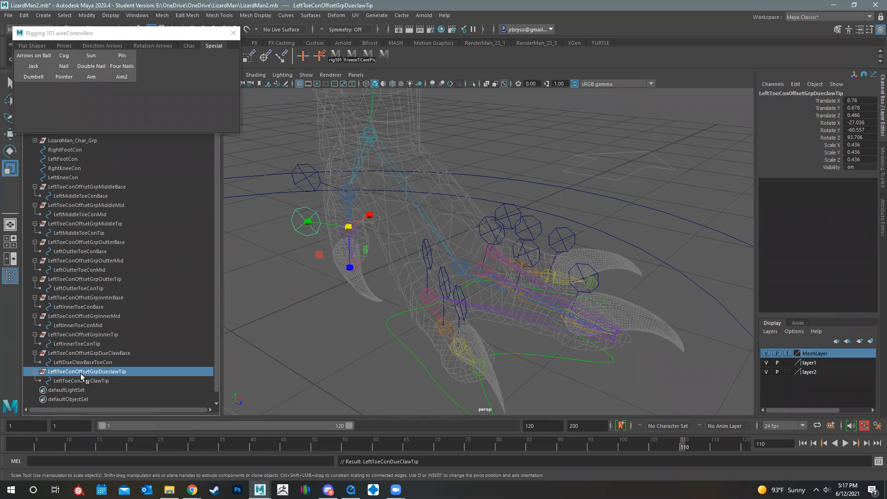
left_click_drag(65, 375, 88, 365)
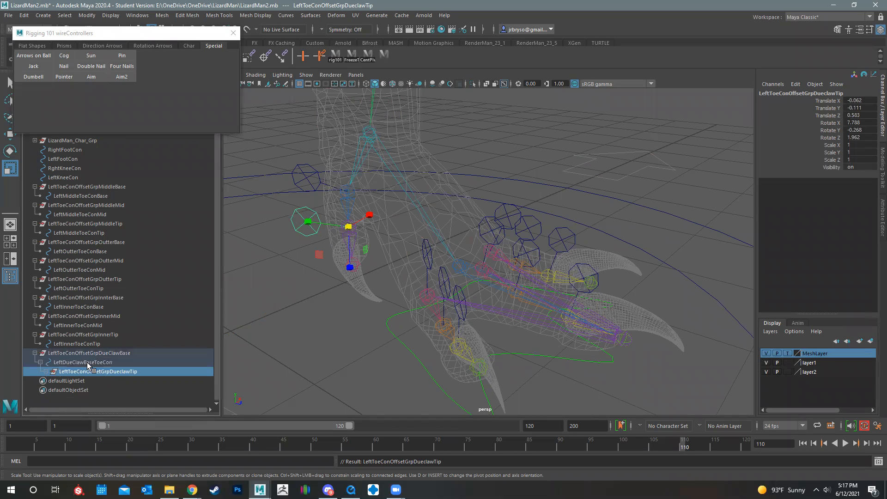
left_click(65, 353)
Parent the inner and outer toes' tip offset groups under their mid controllers, and the mid offset groups under their base controllers
left_click(70, 334)
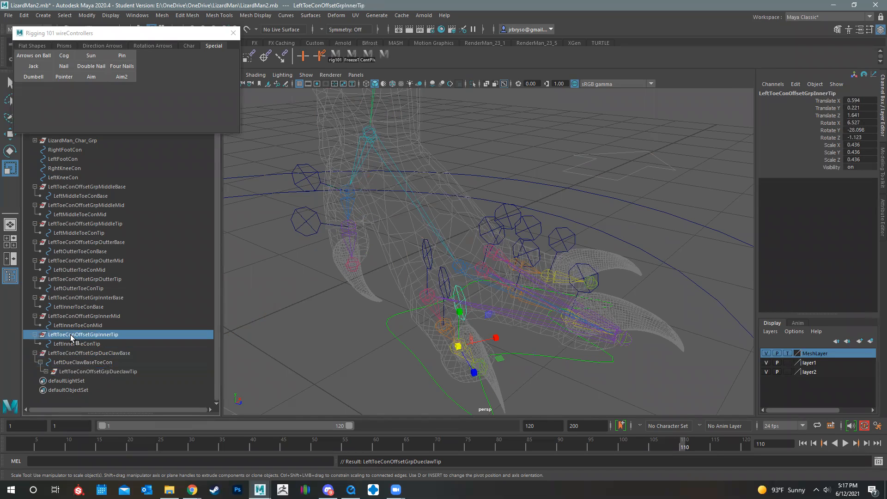
left_click_drag(76, 335, 82, 324)
left_click_drag(82, 316, 98, 252)
left_click(78, 242)
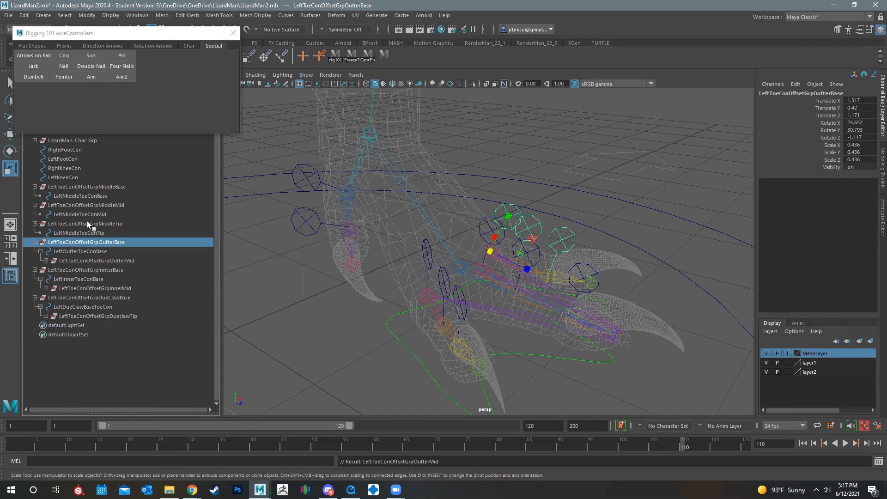
Parent LeftToeConOffsetGrpMiddleTip under LeftMiddleToeConMid and LeftToeConOffsetGrpMiddleMid under LeftMiddleToeConBase
left_click(86, 223)
left_click_drag(79, 224, 83, 196)
left_click(80, 206)
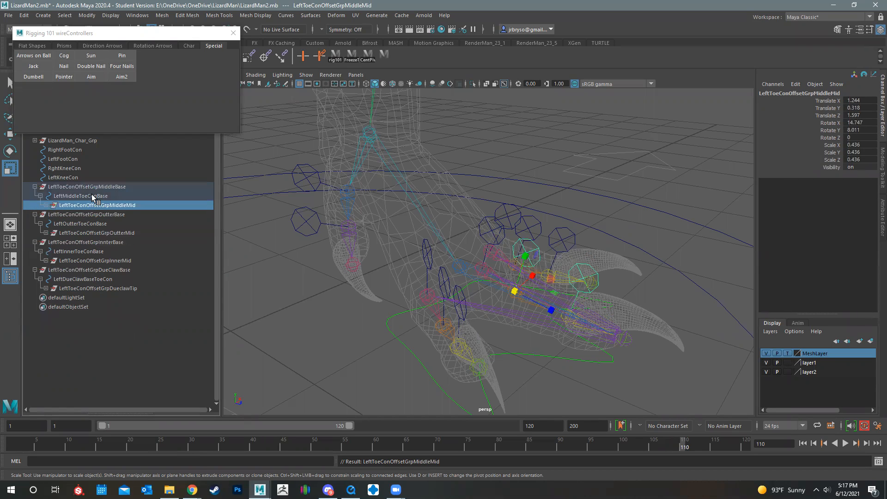
left_click(85, 188)
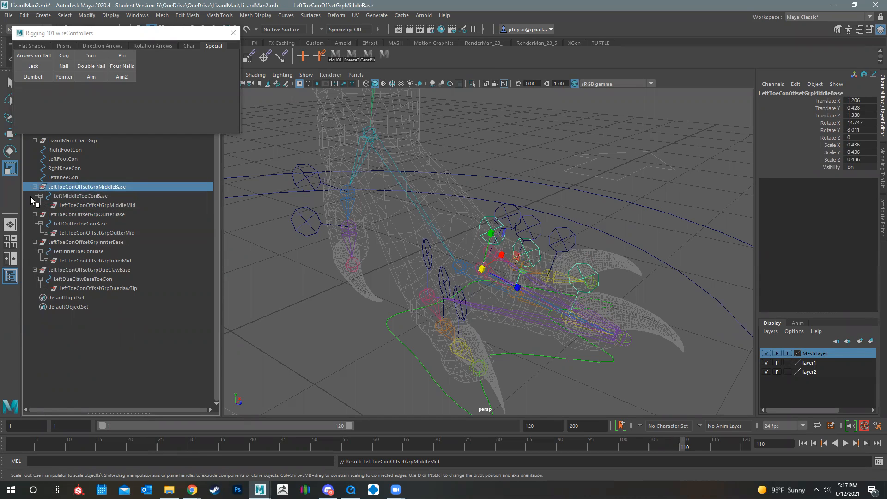
Check the nesting of the left toe offset groups and controllers, expanding the outer toe's hierarchy down to its tip
left_click(76, 198)
left_click(78, 206)
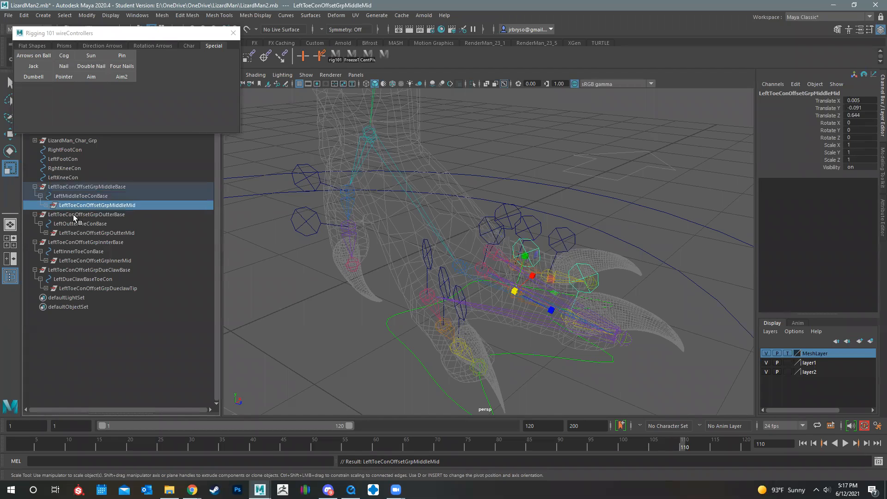
left_click(73, 214)
left_click(79, 223)
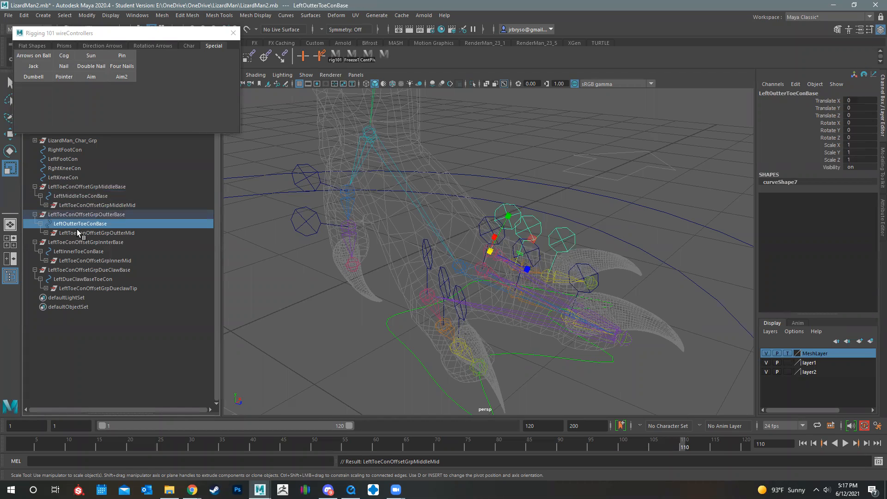
left_click(46, 233)
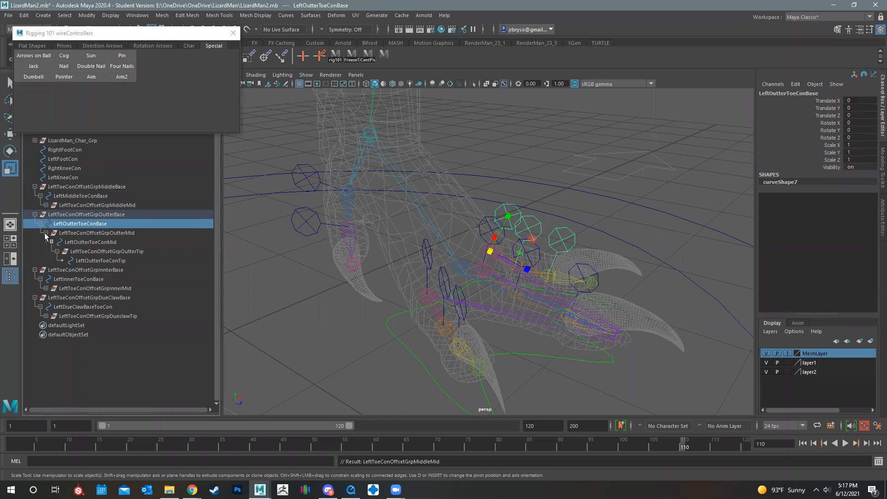
left_click(94, 242)
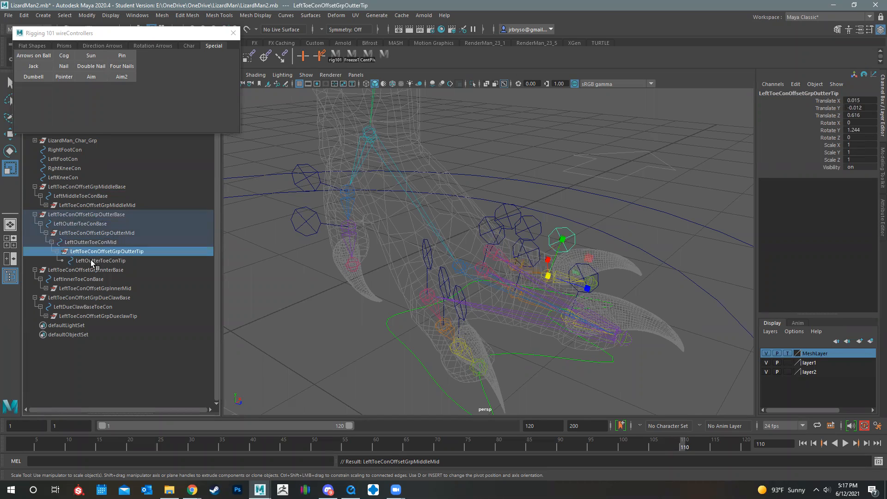
left_click(91, 260)
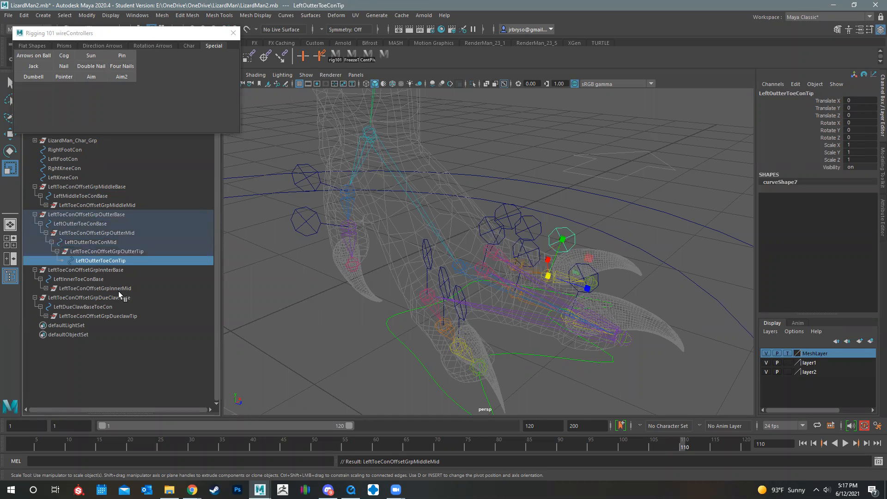
left_click(71, 297)
left_click(70, 270)
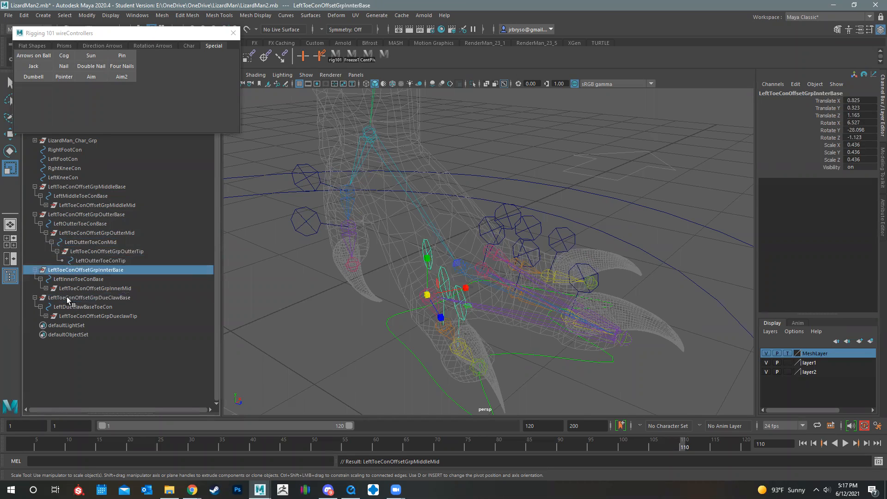
left_click(67, 297)
Group the left foot's middle, outer, inner and due claw base offset groups and name the new group ToeCongrols
left_click(67, 187)
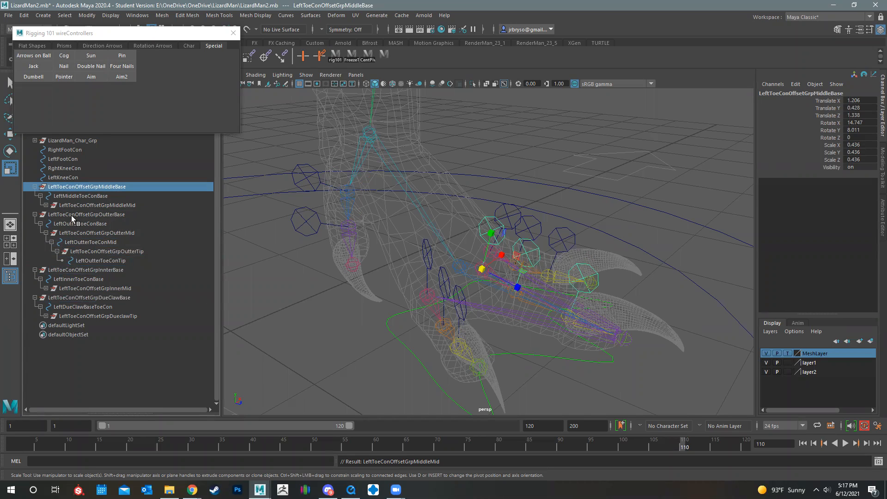
left_click(71, 215, "ctrl")
left_click(69, 271, "ctrl")
left_click(69, 297, "ctrl")
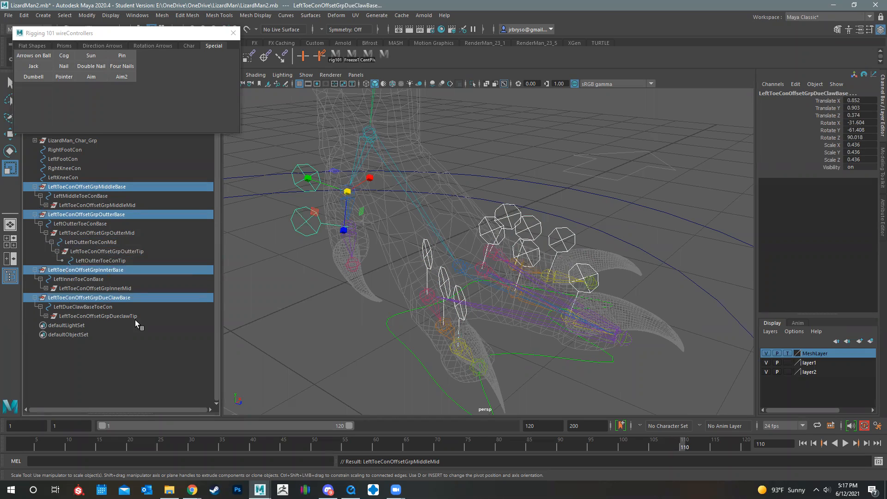
key("ctrl+g")
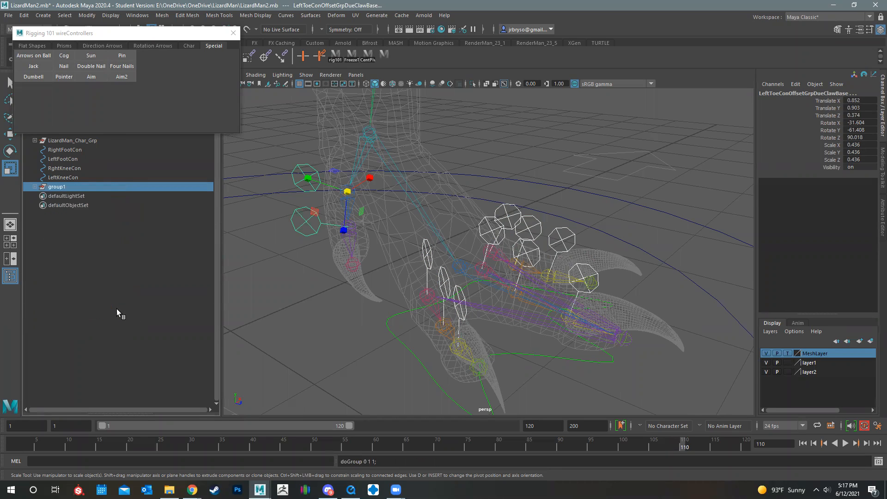
double_click(67, 187)
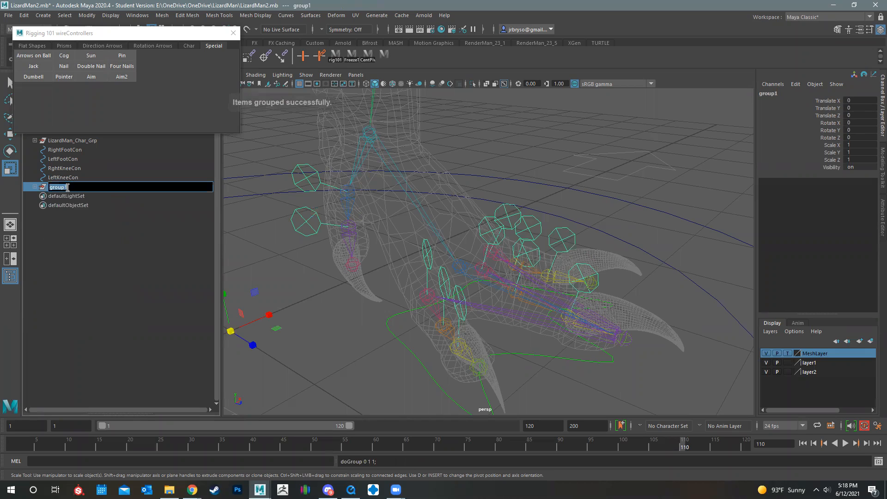
type("ToeC")
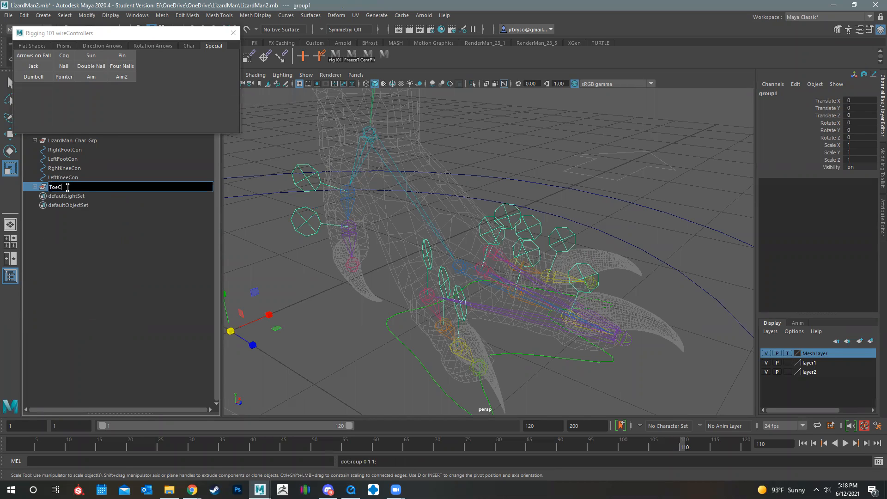
type("ontrols")
key("Return")
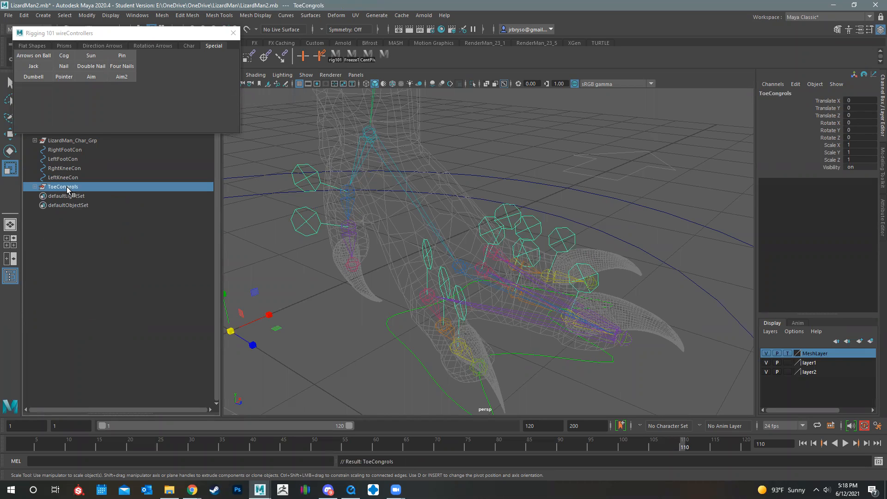
Add LeftToeControls in front of the new toe group's name, making it LeftToeControlsToeCongrols
double_click(65, 186)
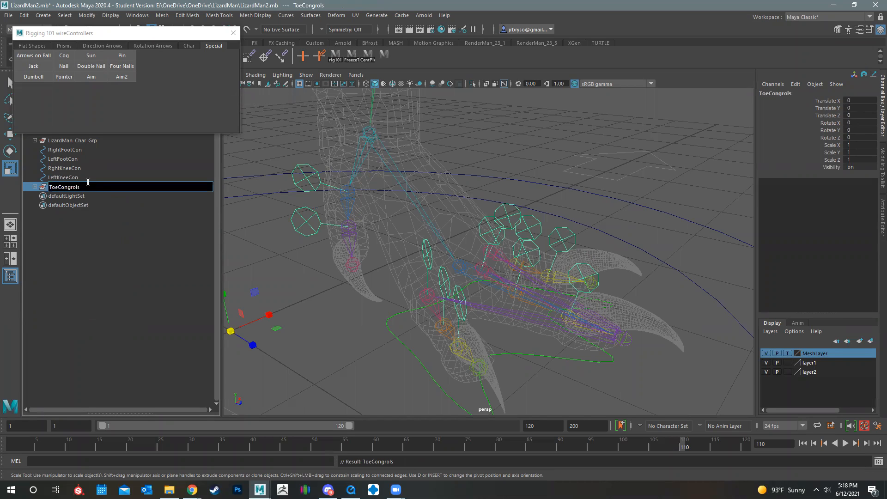
key("Home")
type("LeftToeControls")
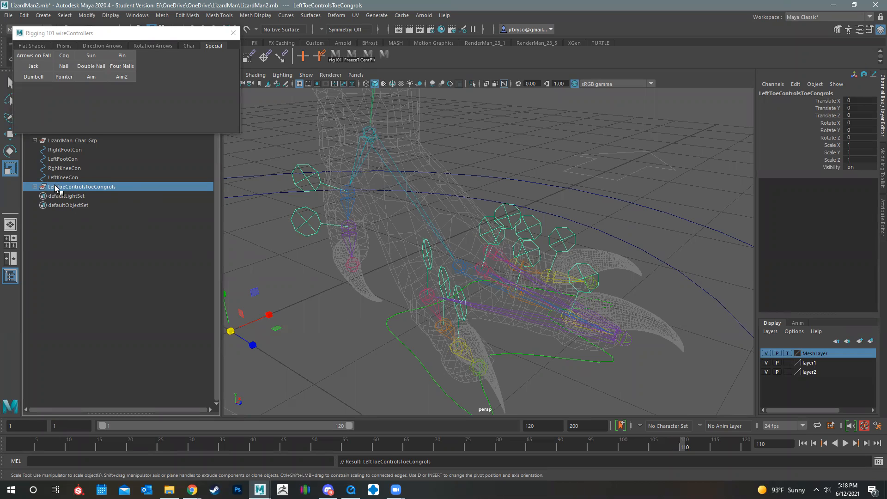
Create a mirrored copy of the left toe controls group for the right foot using Duplicate Special with Scale X -1
left_click(24, 15)
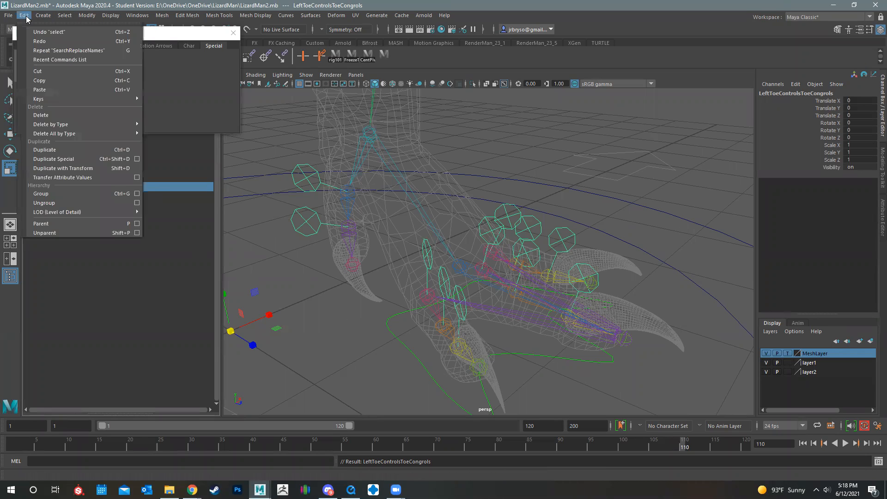
left_click(66, 158)
scroll(472, 271, "down", 5)
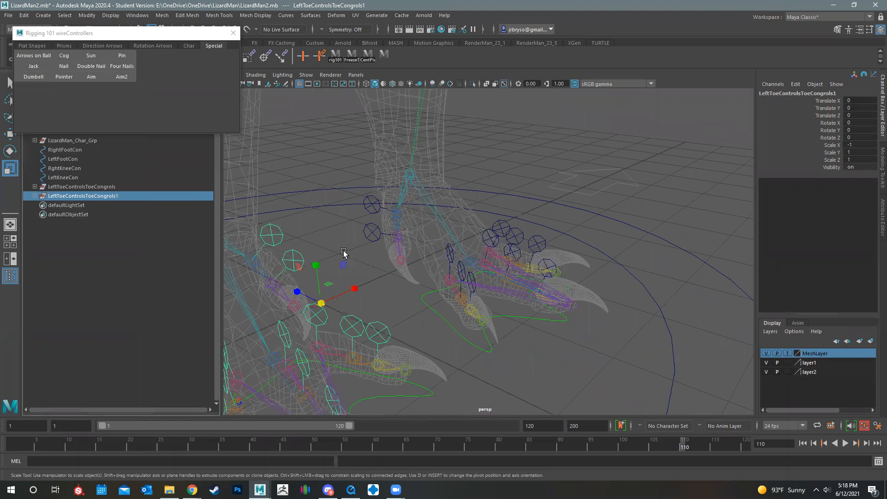
left_click_drag(467, 318, 411, 290, "alt")
scroll(293, 321, "up", 5)
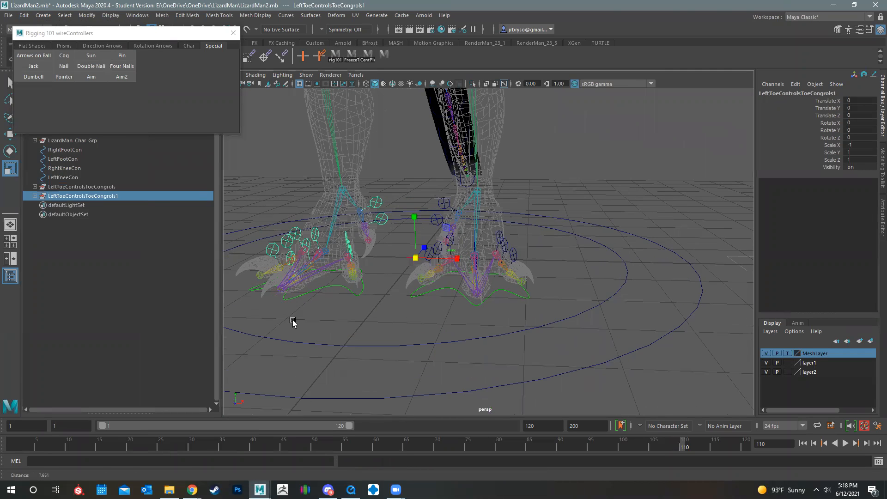
Try to replace LEft with Right in the names throughout the duplicated toe group's hierarchy
double_click(55, 194)
left_click(44, 195)
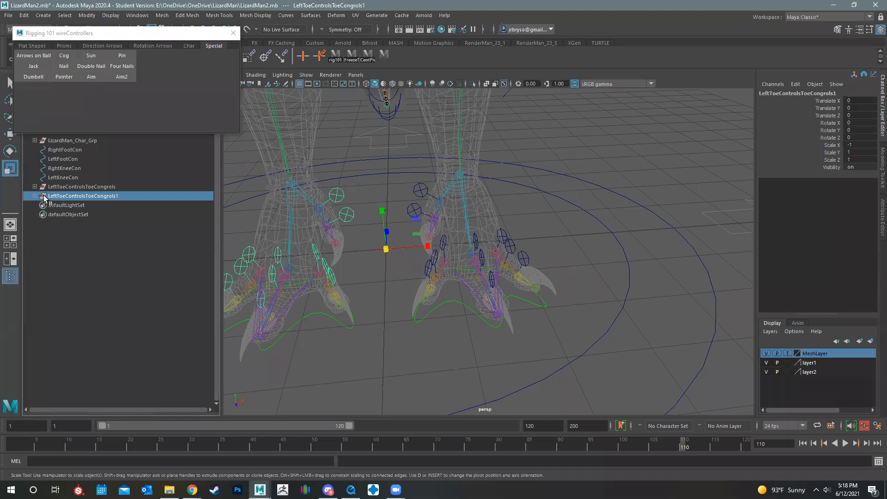
left_click(87, 16)
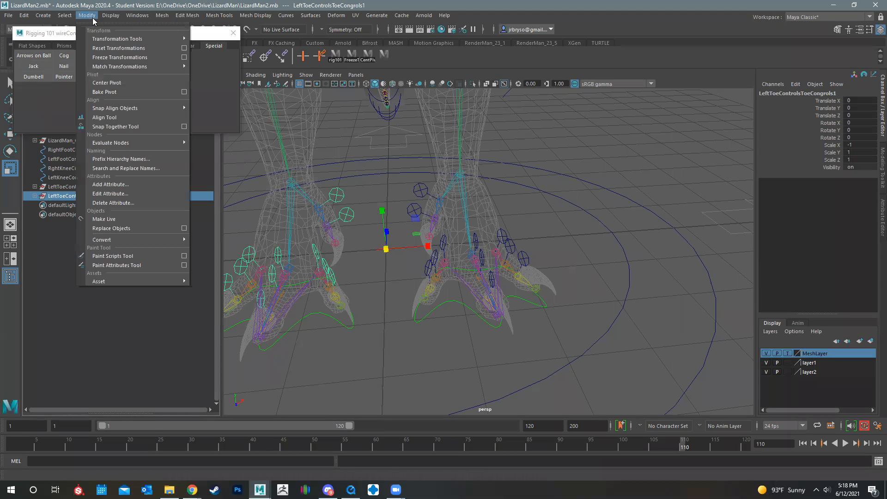
left_click(134, 169)
left_click_drag(179, 77, 128, 74)
type("LEft")
key("Tab")
type("Right")
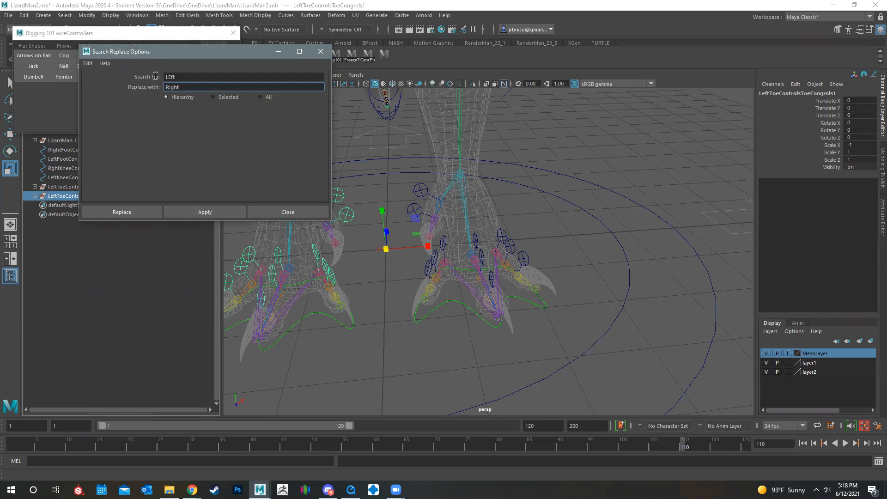
left_click(135, 213)
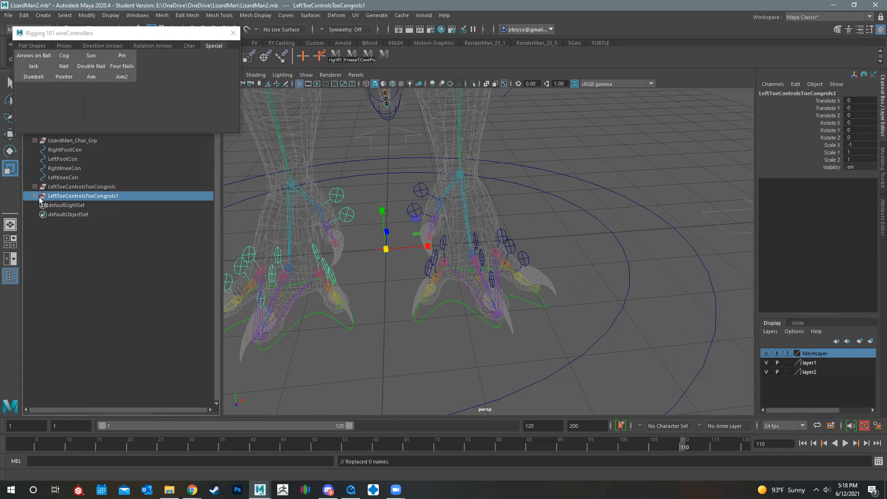
Search and replace Left with Right in all names of the duplicated toe group's hierarchy
left_click(34, 196)
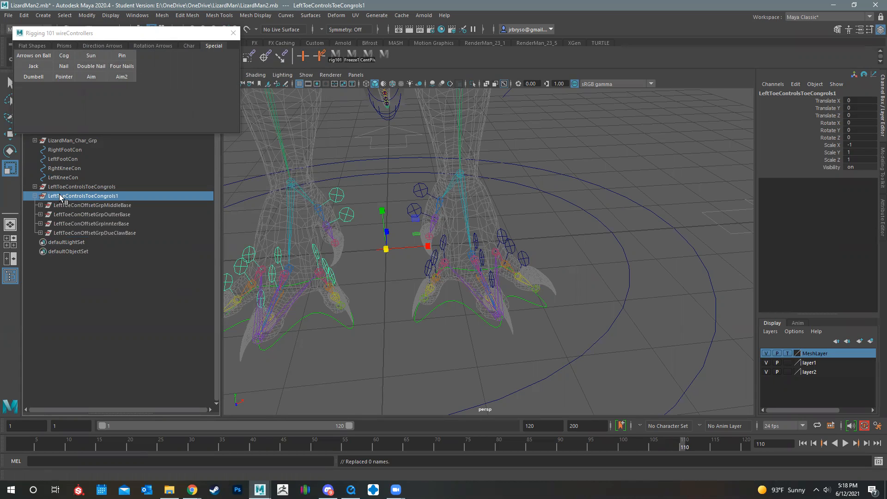
left_click(84, 16)
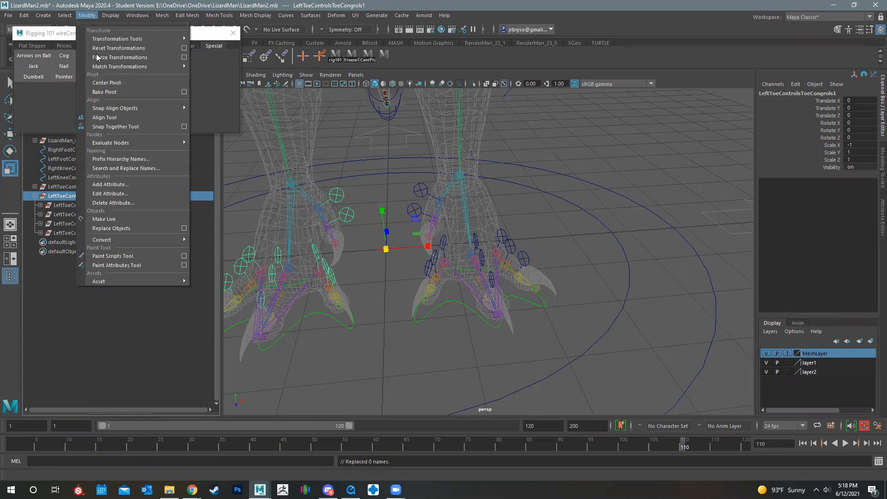
left_click(122, 170)
left_click_drag(182, 77, 166, 77)
type("Left")
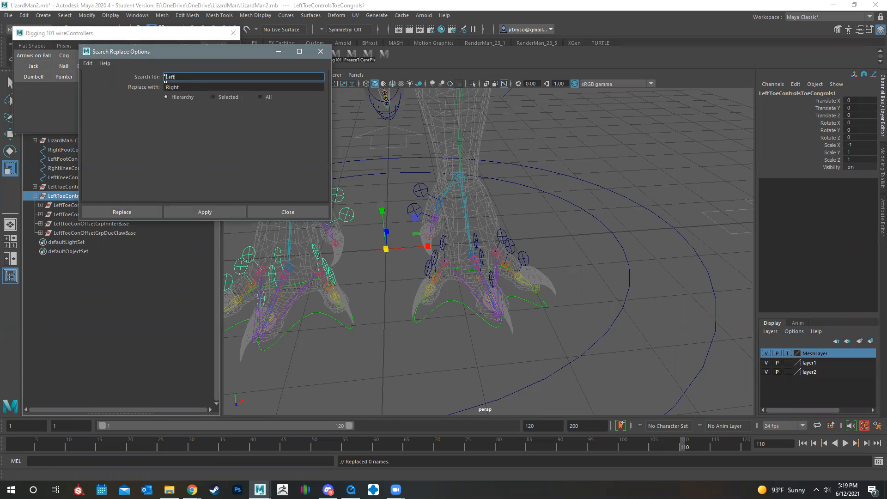
left_click(121, 210)
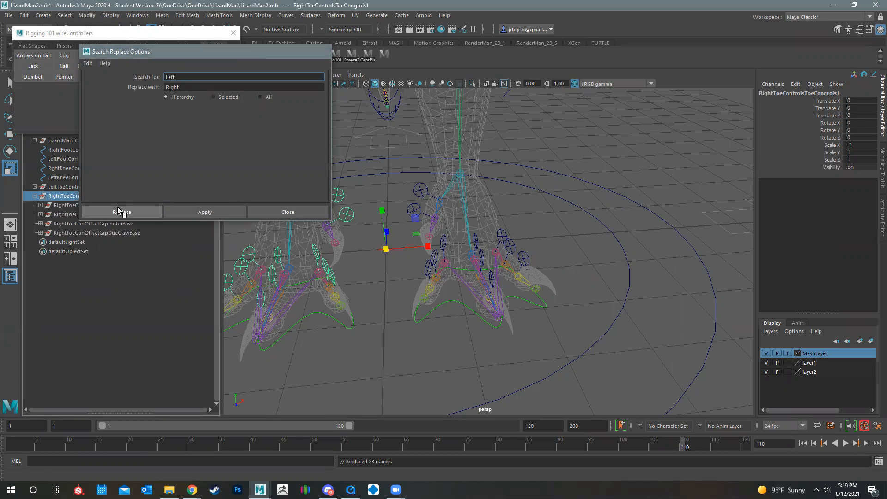
left_click(378, 275)
left_click(34, 196)
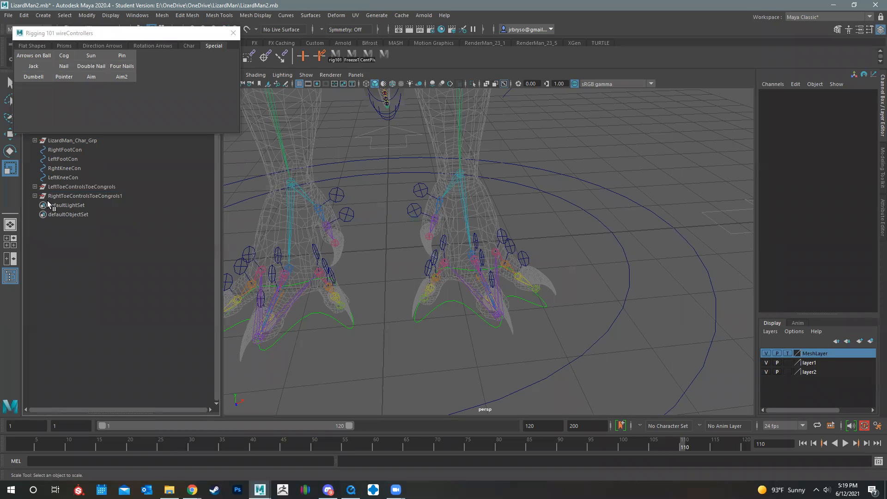
Correct the misspelled Congrols in the left toe group's name, making it LeftToeControlsToeControls
left_click(71, 187)
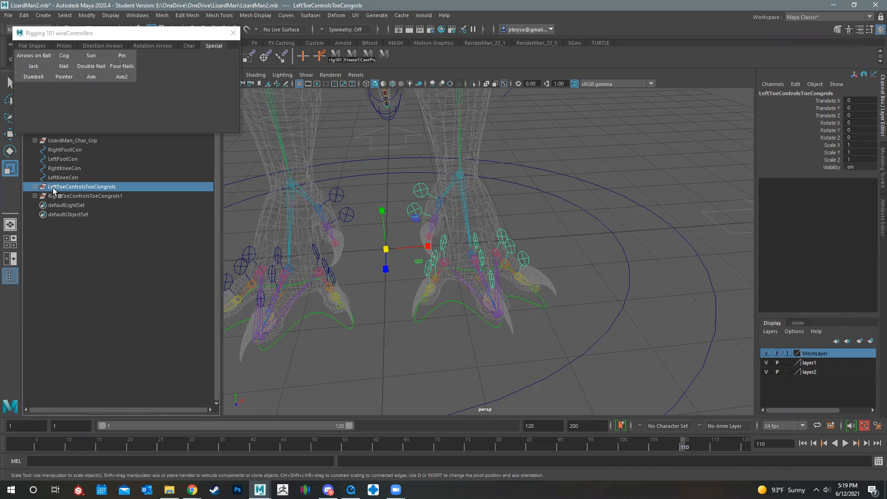
middle_click_drag(53, 188, 60, 186)
double_click(106, 188)
left_click(112, 188)
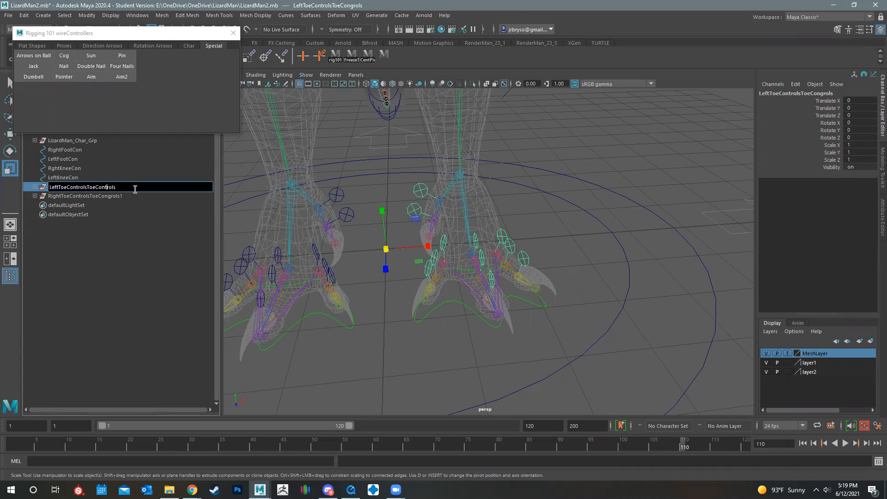
key("Return")
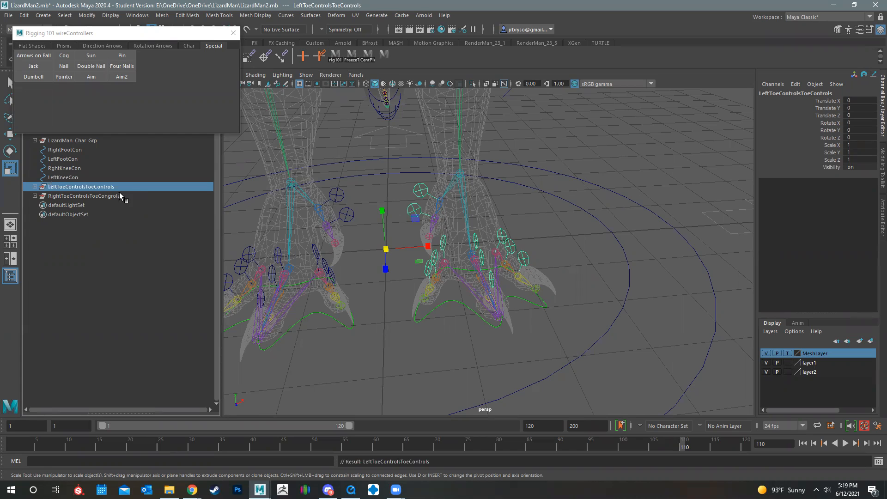
Rename the mirrored right toe group as RightToeControlsToeConTrolsGrp
left_click(112, 194)
double_click(116, 195)
left_click(133, 195)
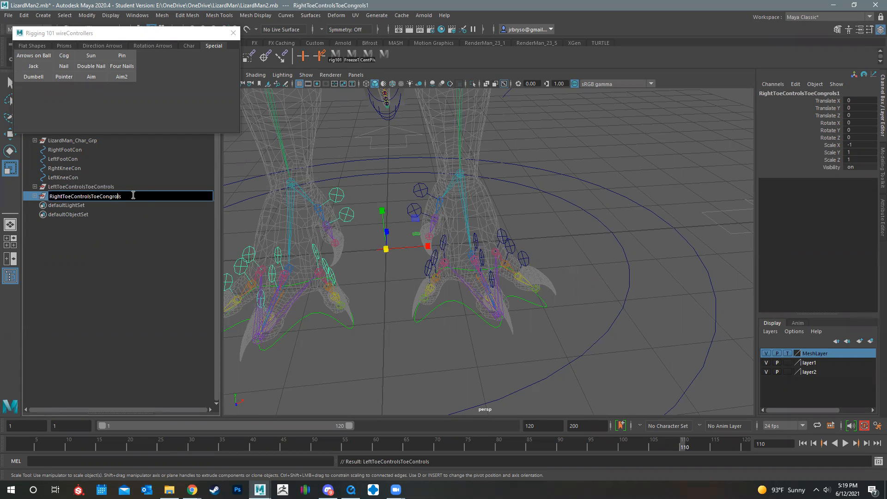
key("BackSpace")
key("Return")
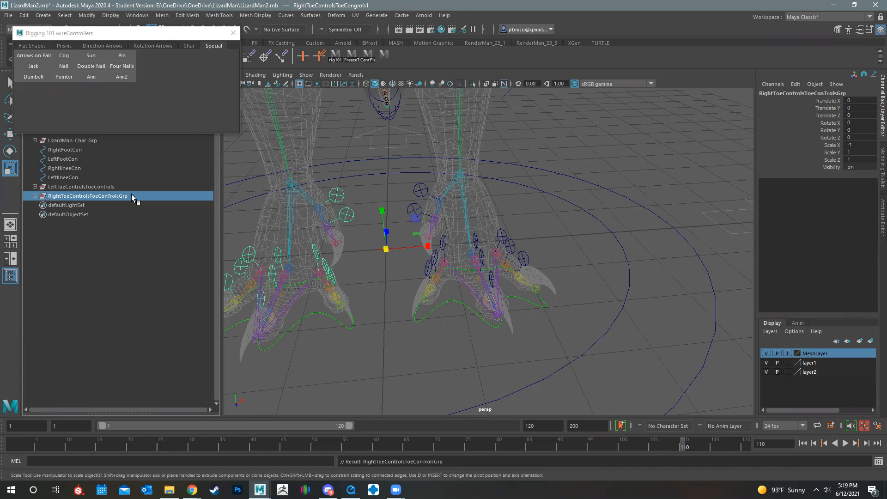
Append Grp to the left toe group's name, making it LeftToeControlsToeControlsGrp
key("Down")
key("Up")
double_click(121, 186)
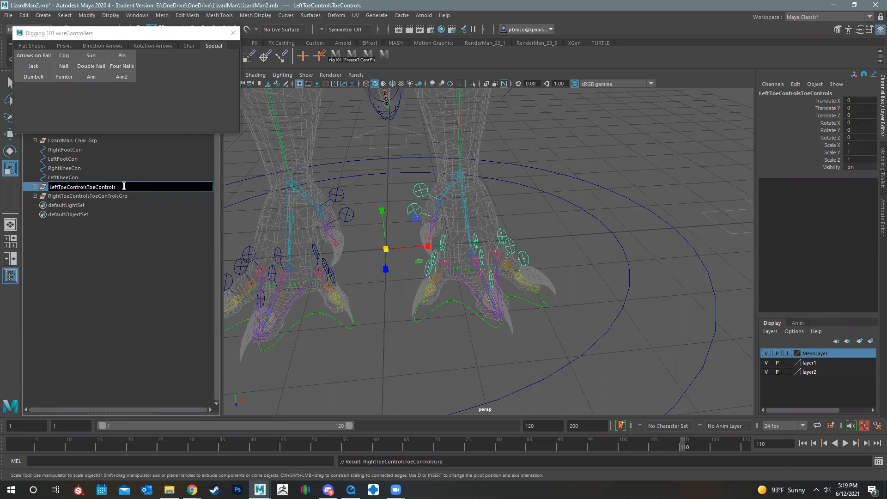
type("Grp")
key("Return")
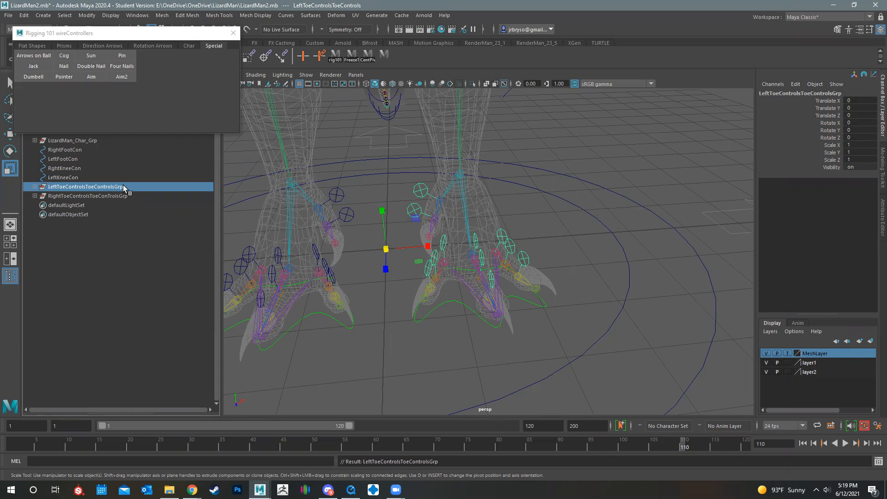
Parent the right toe controls group under RightFootCon and the left toe controls group under LeftFootCon
left_click(71, 260)
left_click(52, 198)
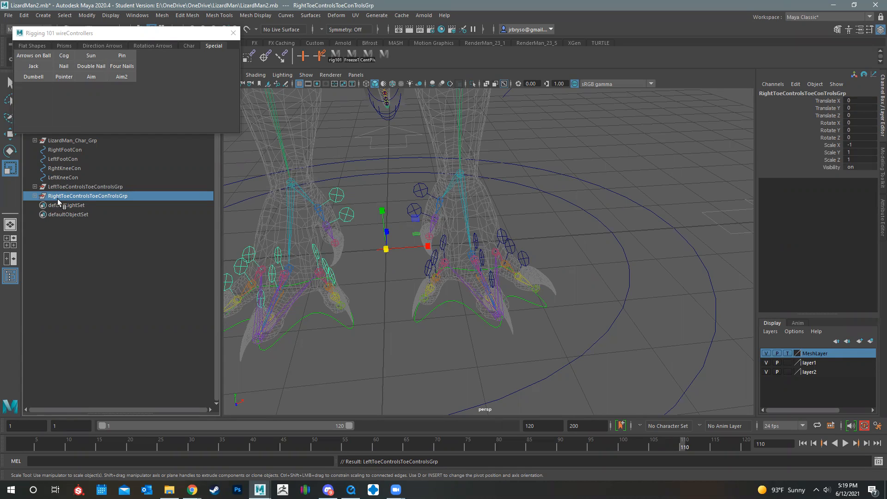
middle_click_drag(61, 197, 71, 150)
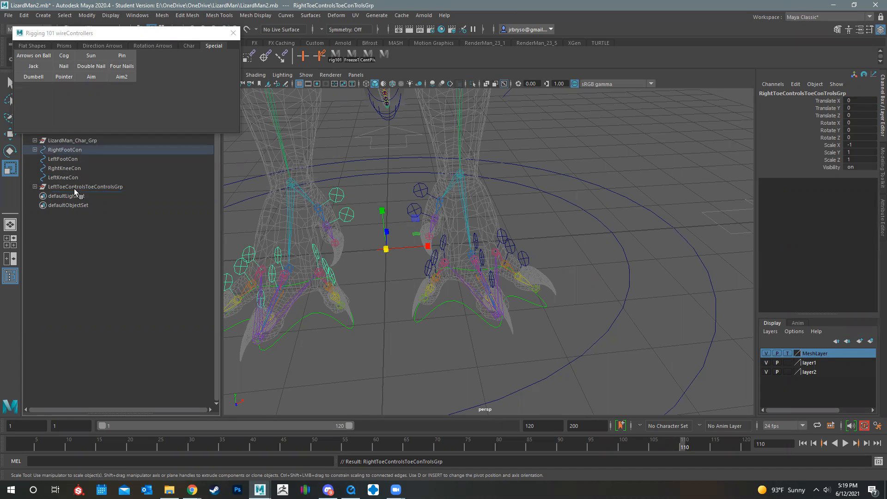
left_click(74, 186)
middle_click_drag(74, 190, 76, 162)
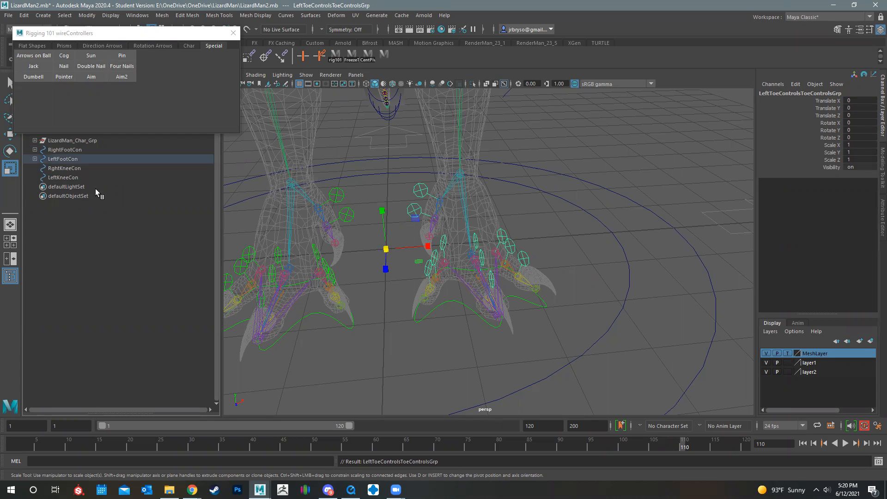
Test-move the right foot controller to check that its toe controllers follow, and undo the move
left_click(449, 350)
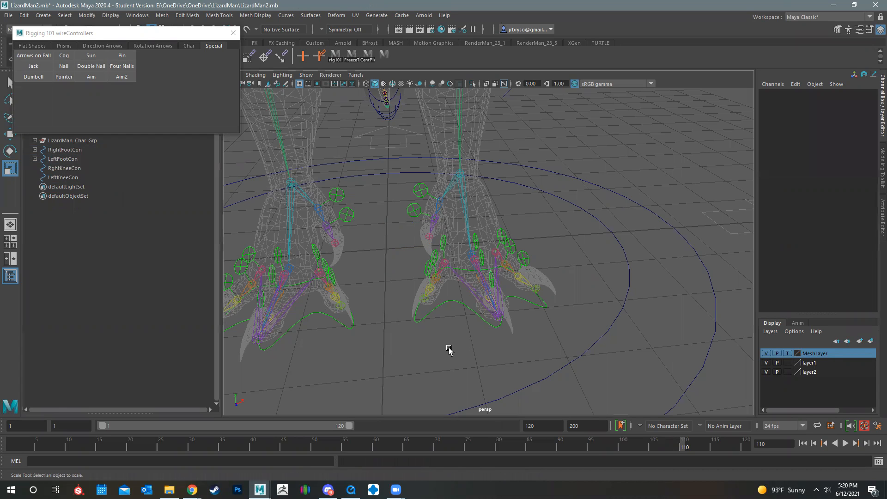
left_click(459, 302)
key("w")
left_click_drag(484, 303, 563, 289, "alt")
left_click_drag(444, 347, 396, 331, "alt")
left_click(401, 333)
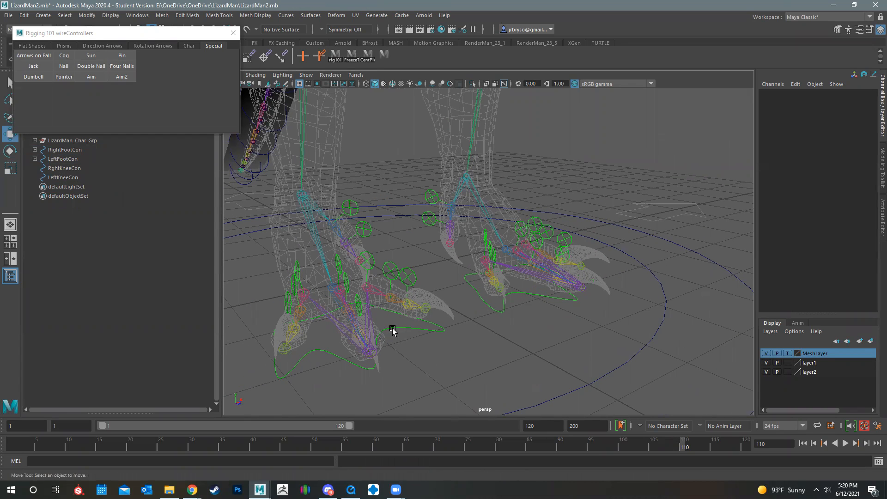
left_click(391, 328)
left_click_drag(342, 331, 364, 358)
key("ctrl+z")
key("ctrl+z")
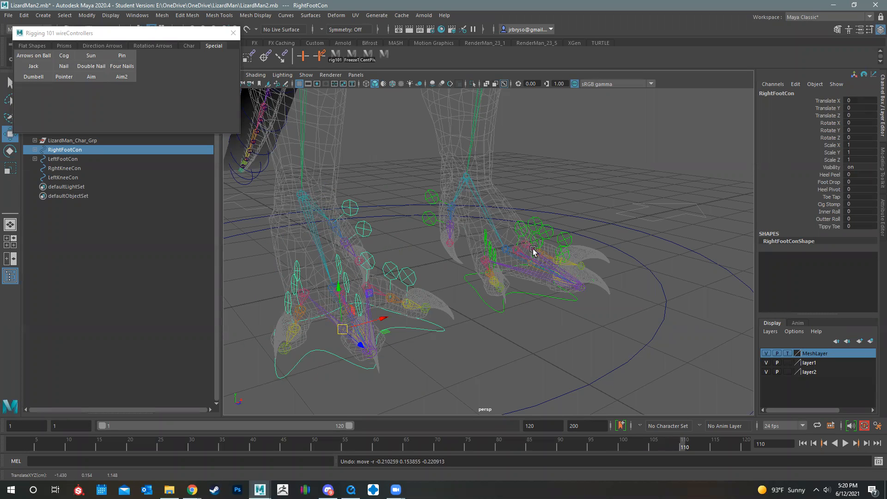
Select the left foot's outer toe, inner toe and dewclaw controllers in turn to inspect their transform values
middle_click_drag(470, 235, 420, 245, "alt")
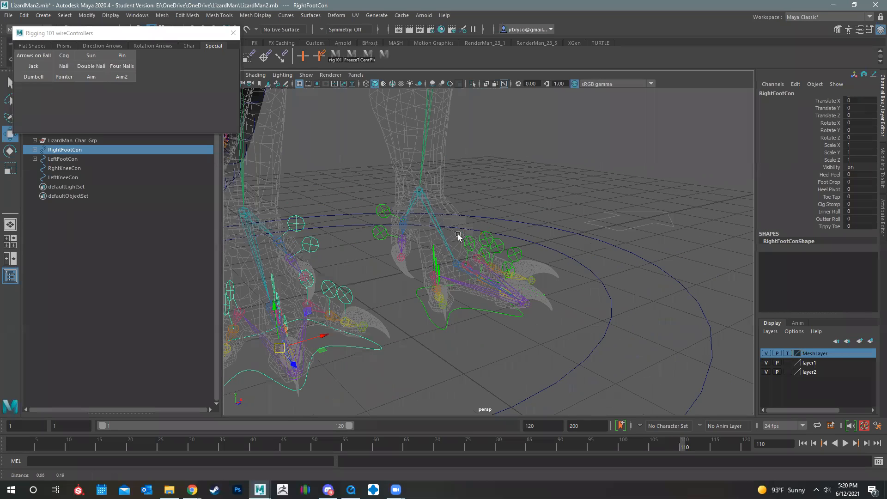
scroll(460, 237, "up", 5)
left_click(458, 235)
left_click(487, 217)
left_click(481, 216)
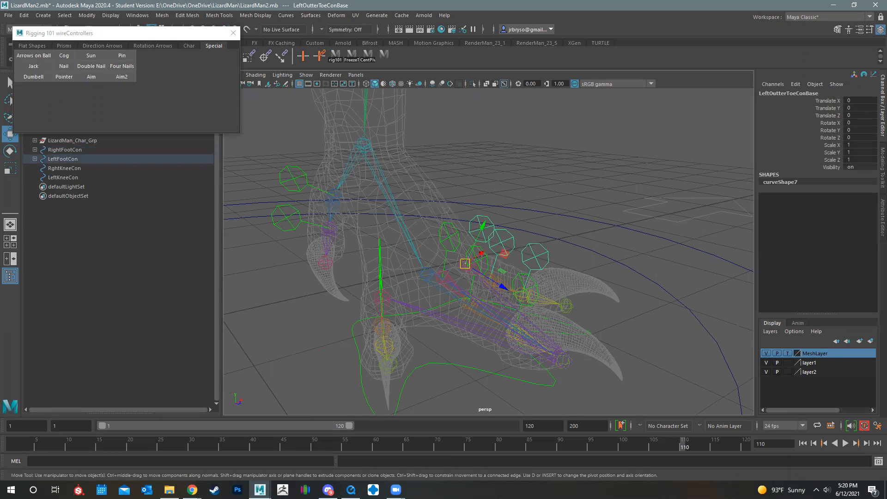
left_click(505, 232)
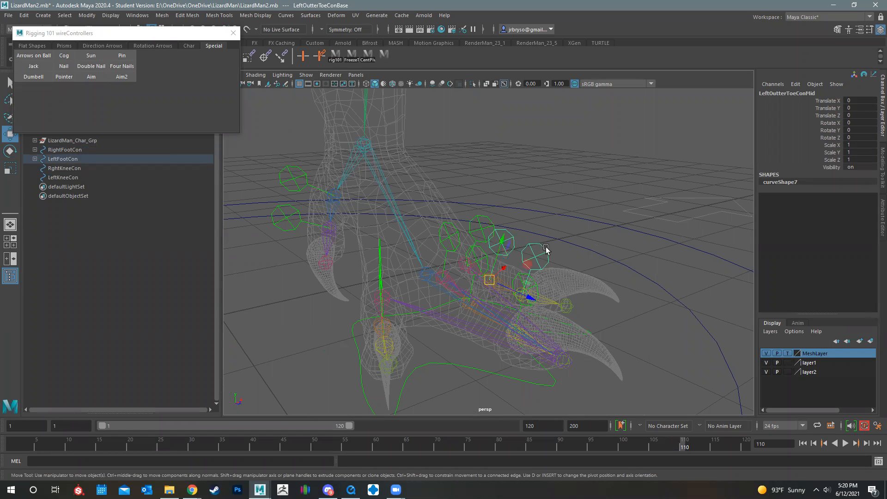
left_click(539, 245)
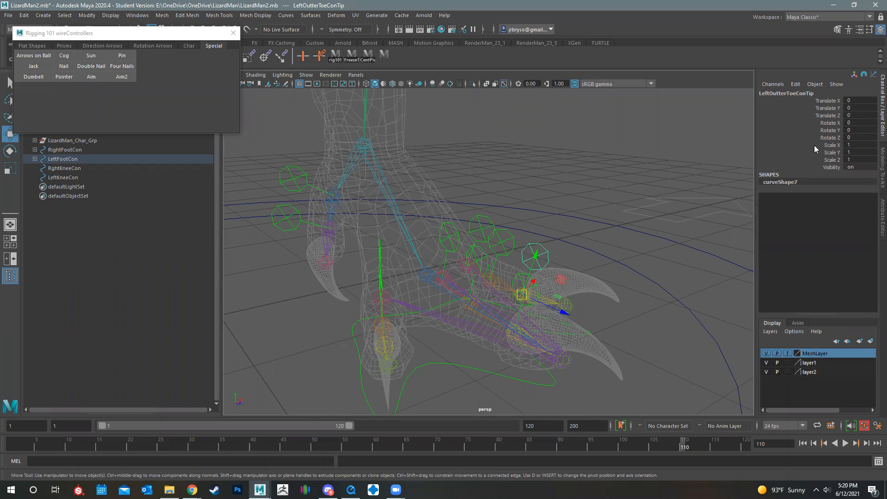
left_click(378, 248)
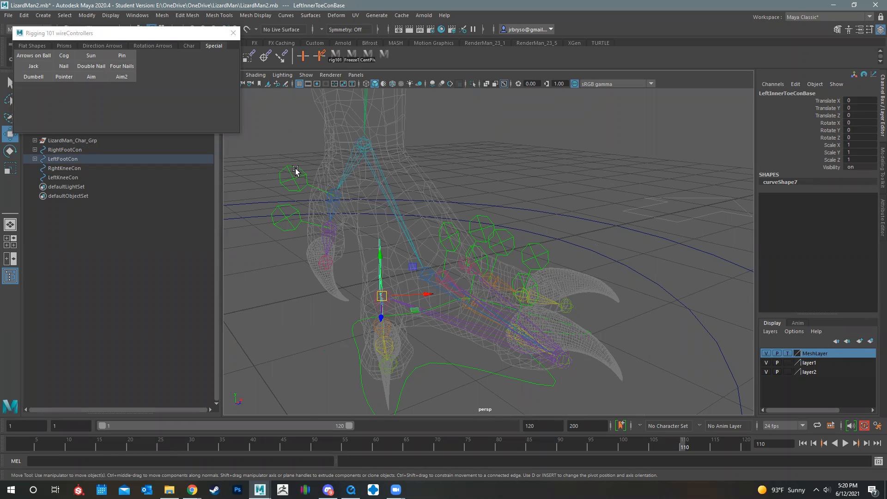
left_click(283, 171)
left_click(272, 221)
Inspect the right dewclaw's base controller and its transform values, and clear the selection
middle_click_drag(338, 268, 420, 251, "alt")
middle_click_drag(321, 190, 367, 188, "alt")
scroll(366, 186, "down", 3)
left_click(366, 186)
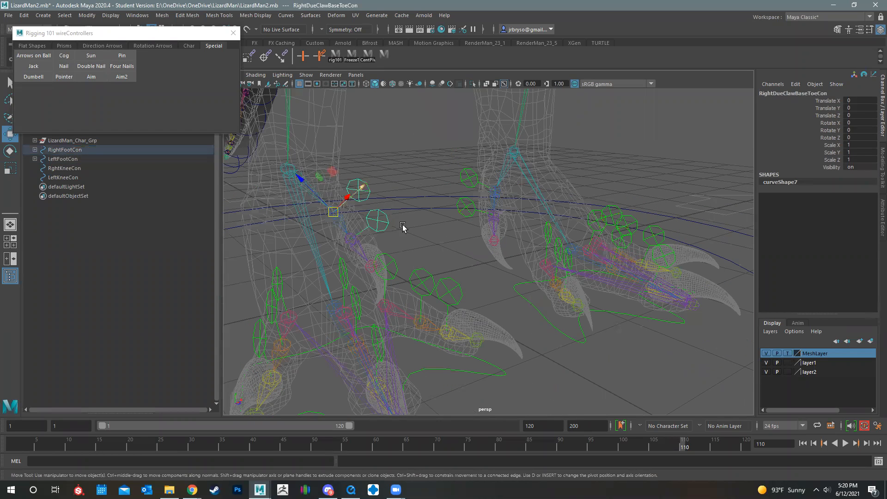
left_click(394, 250)
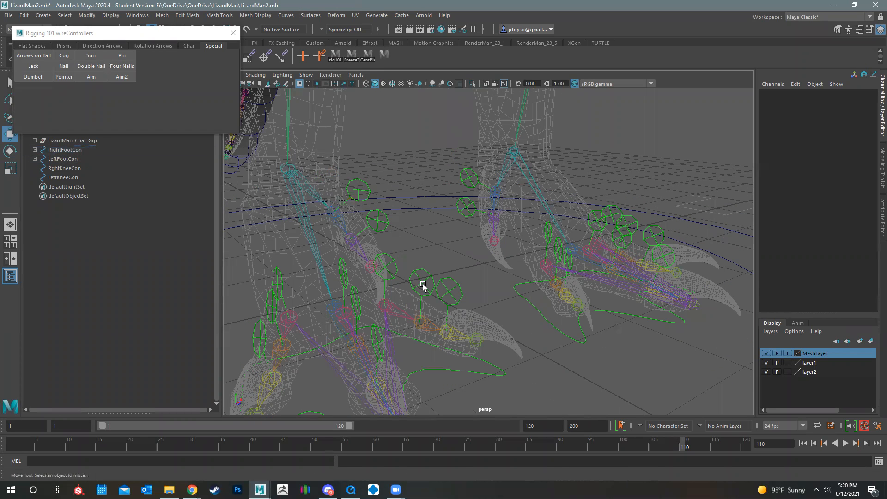
Test-rotate the right inner toe's base, middle and tip controllers together, and undo the rotation
left_click(386, 264)
left_click(420, 274, "shift")
left_click(455, 286, "shift")
key("e")
left_click_drag(466, 303, 501, 312)
key("ctrl+z")
key("ctrl+z")
key("ctrl+z")
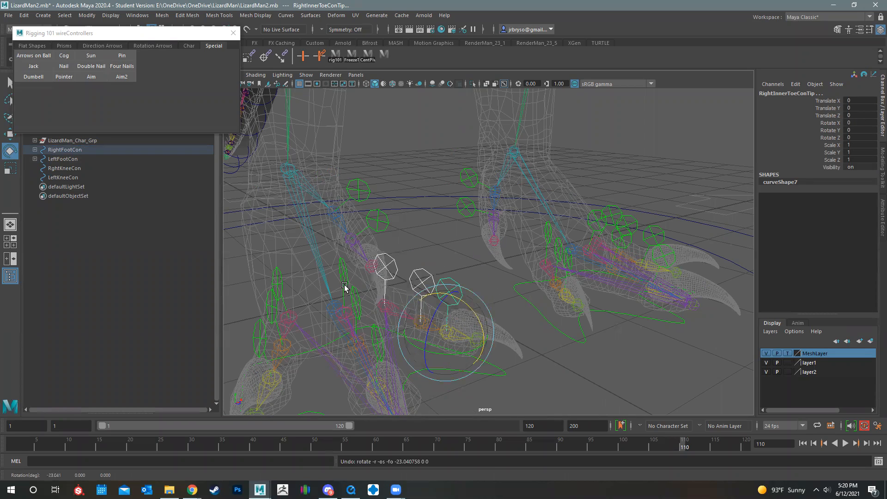
Deselect the toe controllers and save the LizardMan2.mb scene, continuing past the Student Version notice
left_click_drag(411, 301, 460, 289, "alt")
middle_click_drag(459, 289, 439, 255, "alt")
left_click_drag(439, 255, 474, 306, "alt")
left_click(473, 307)
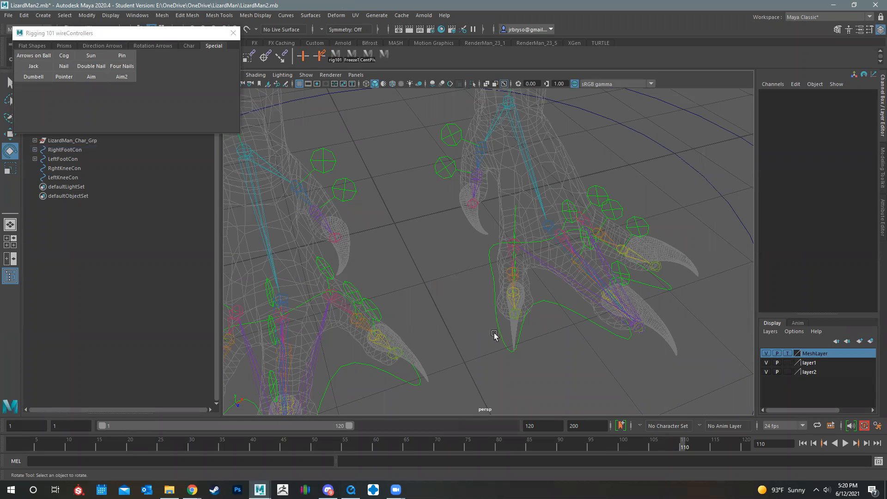
scroll(539, 315, "down", 6)
left_click_drag(528, 311, 525, 309, "alt")
key("ctrl+s")
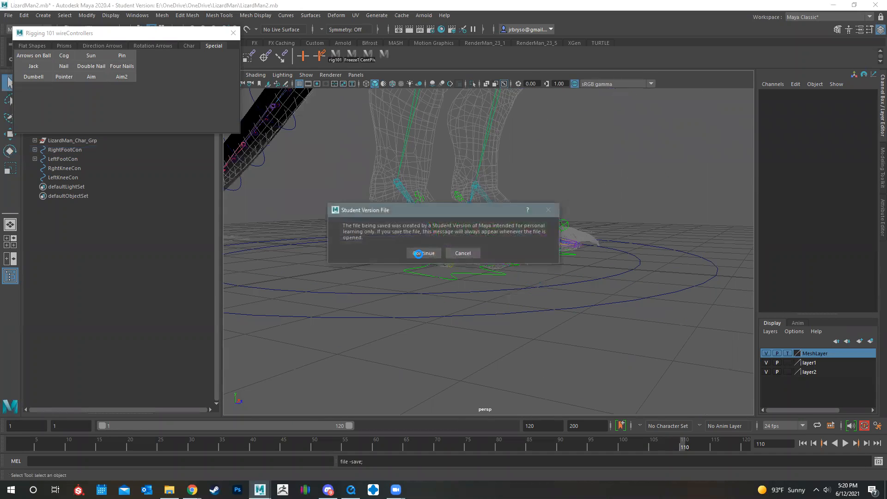
left_click(417, 254)
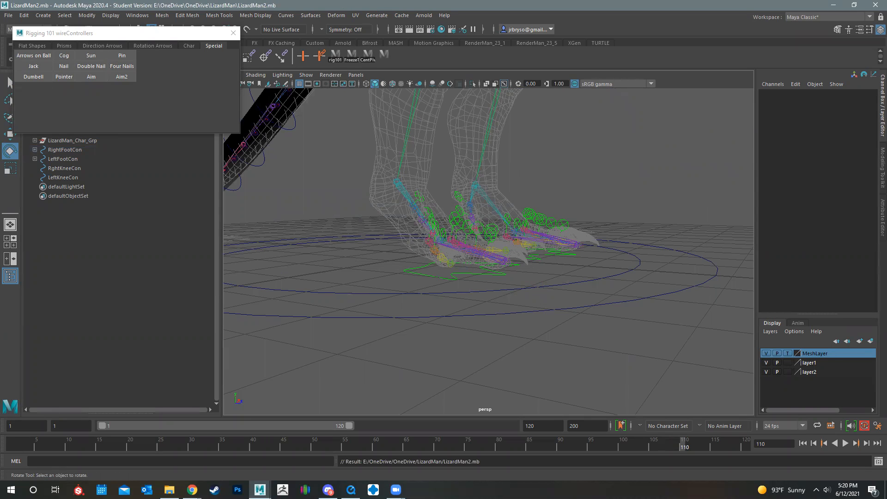